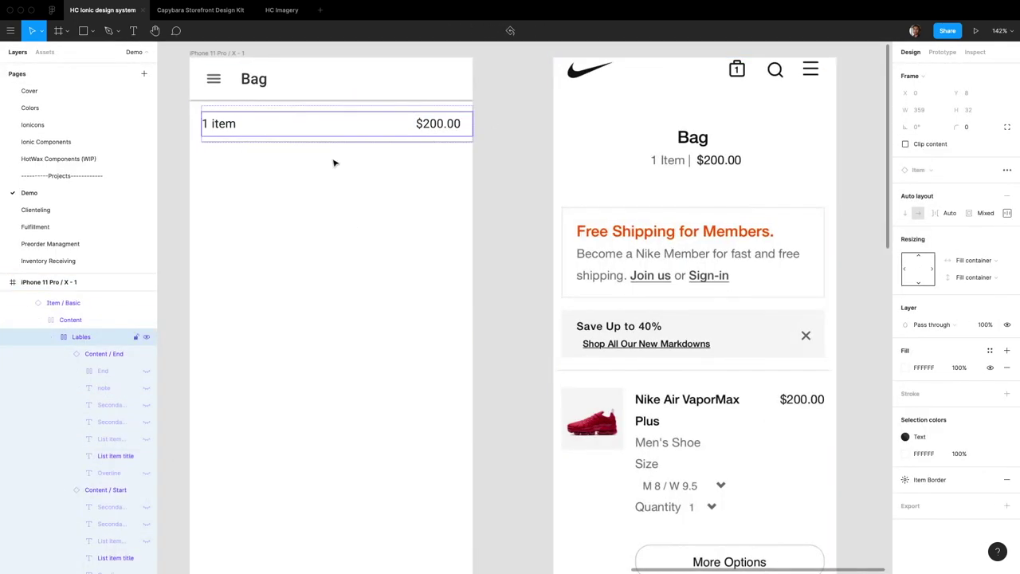
# - Paste the copied elements twice onto the Demo page canvas
pyautogui.hotkey('ctrl', 'v')
pyautogui.click(942, 385)
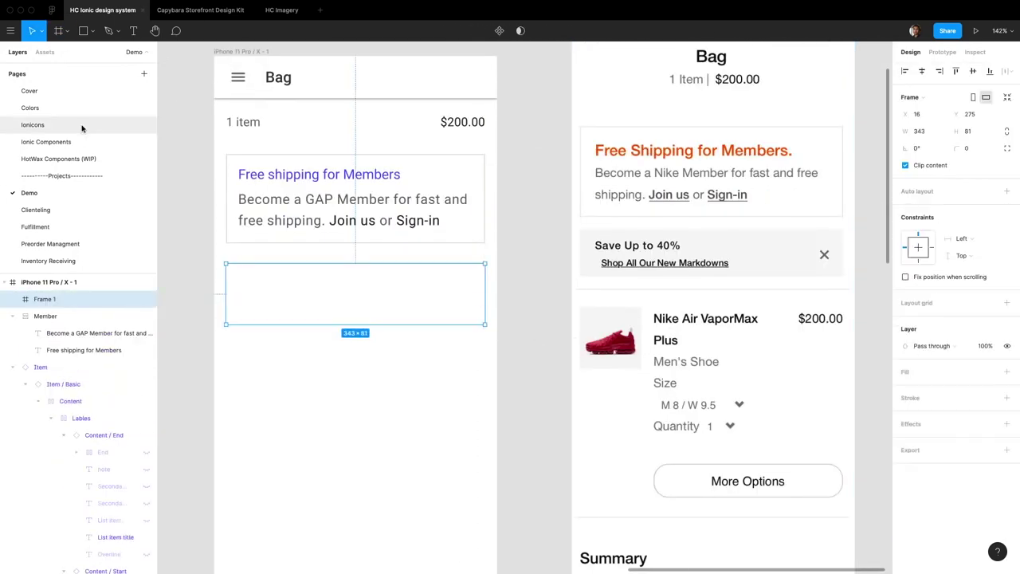
pyautogui.hotkey('ctrl', 'v')
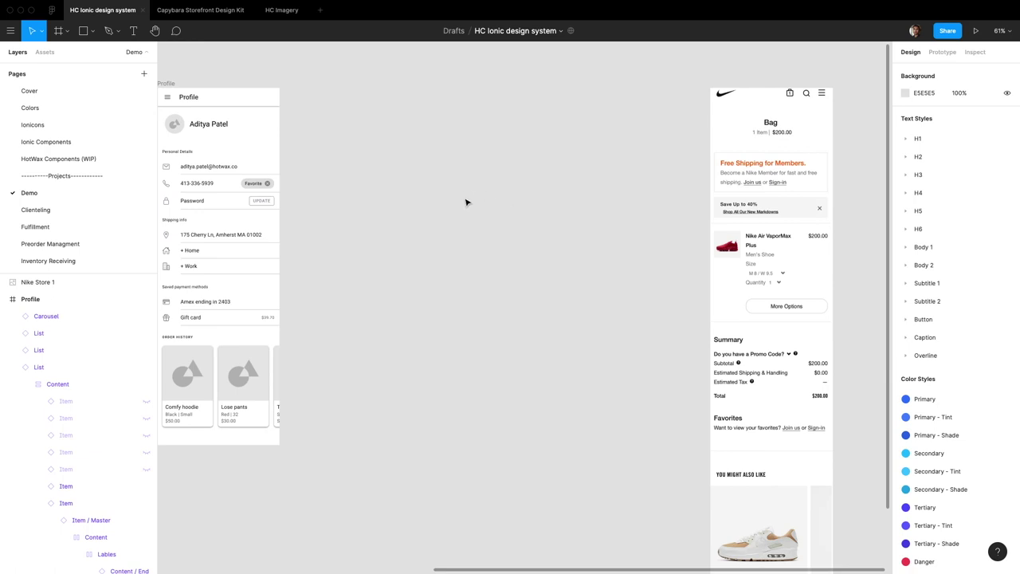
pyautogui.hscroll(-3, 460, 198)
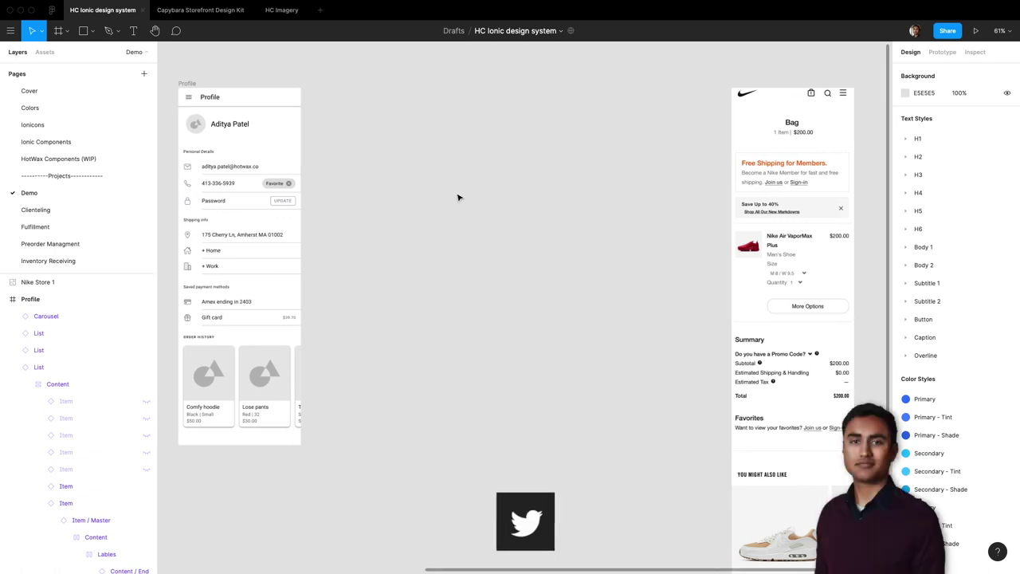
pyautogui.hscroll(-15, 446, 198)
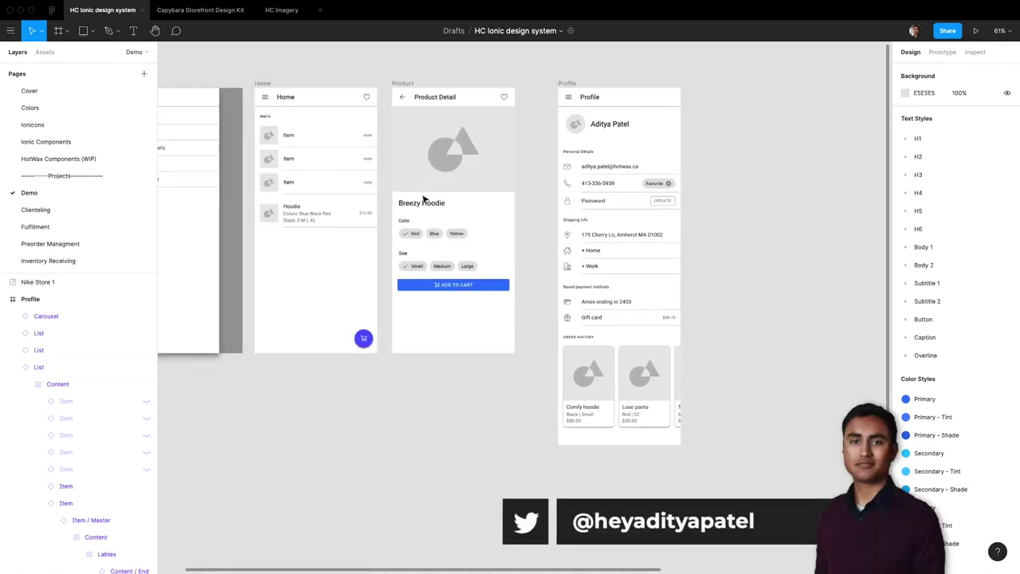
pyautogui.hscroll(15, 414, 199)
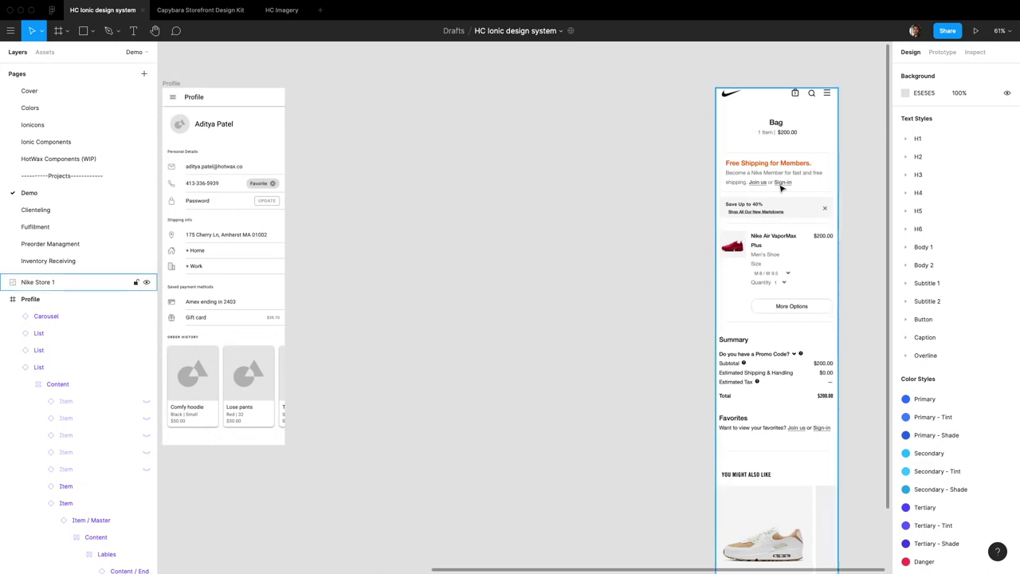
pyautogui.scroll(-1, 778, 190)
pyautogui.scroll(-4, 778, 189)
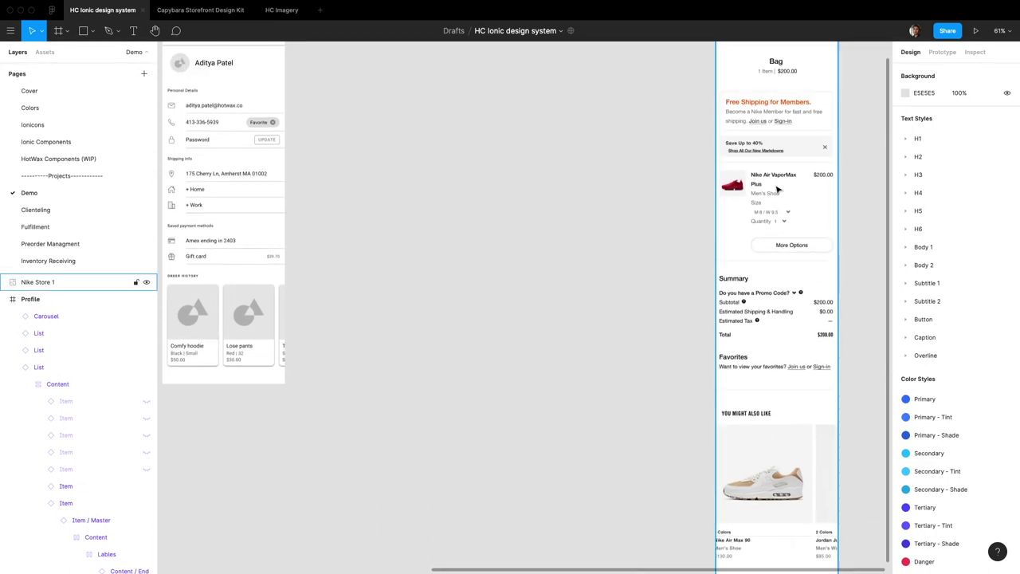
pyautogui.scroll(5, 779, 215)
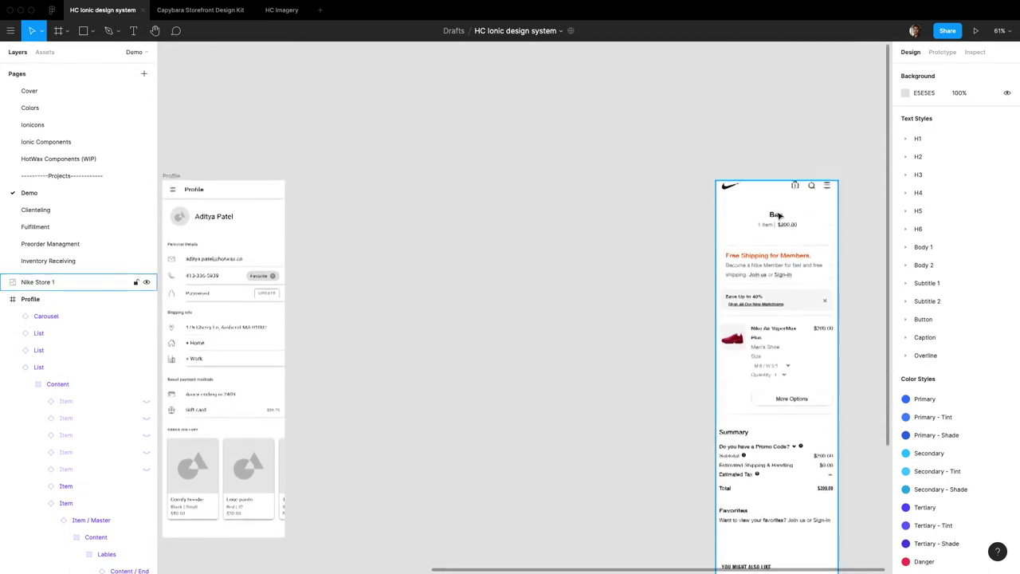
pyautogui.scroll(-1, 779, 216)
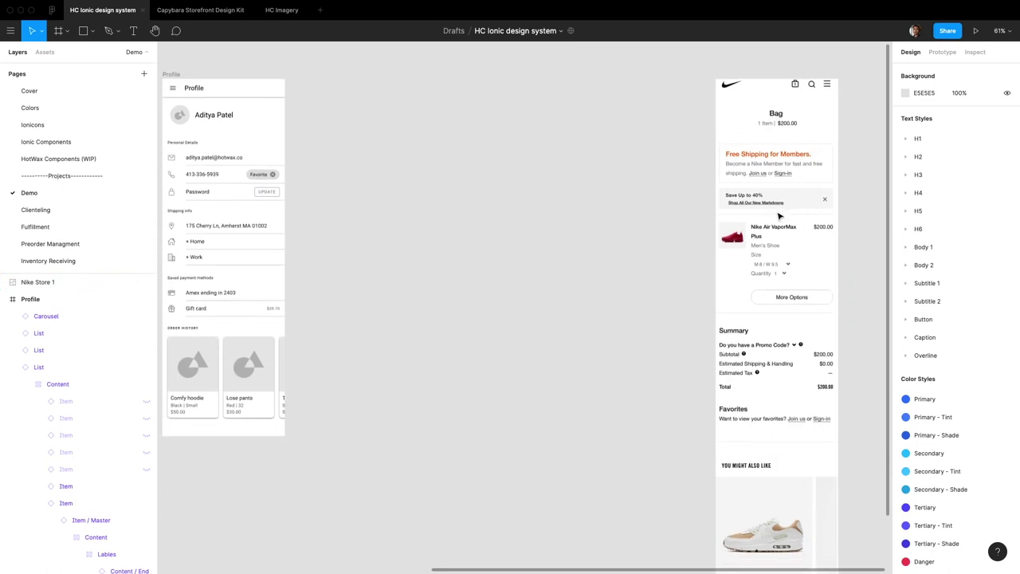
pyautogui.scroll(1, 779, 215)
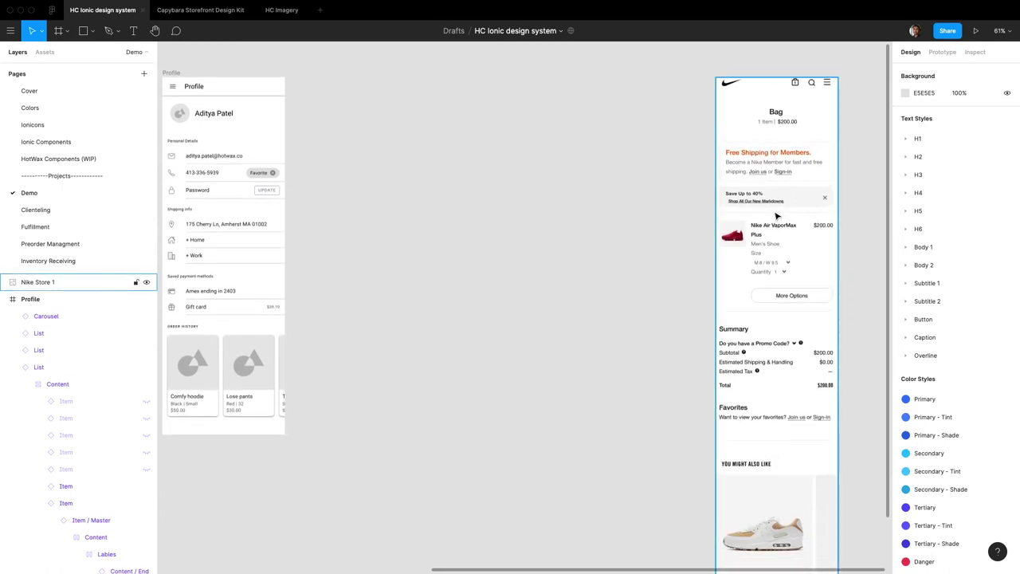
pyautogui.click(789, 132)
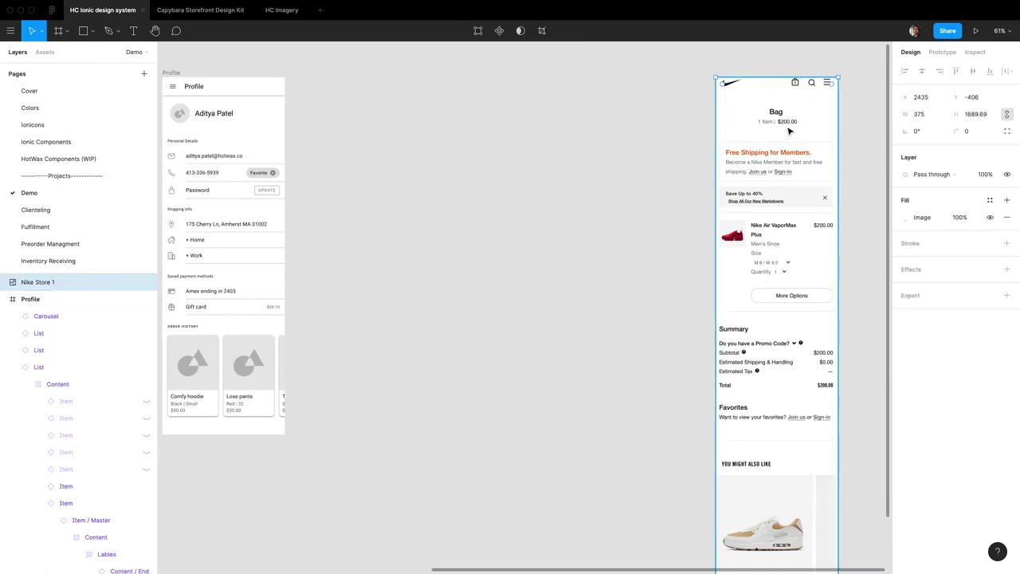
pyautogui.scroll(-3, 765, 140)
pyautogui.scroll(1, 759, 144)
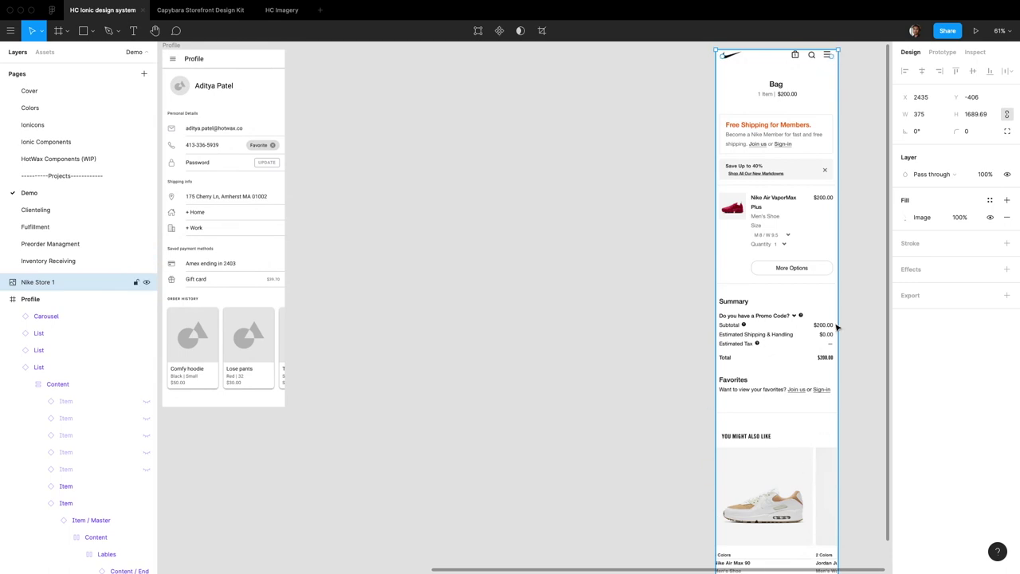
# - Create a new iPhone 11 Pro / X frame beside the Nike reference page
pyautogui.press('Escape')
pyautogui.press('f')
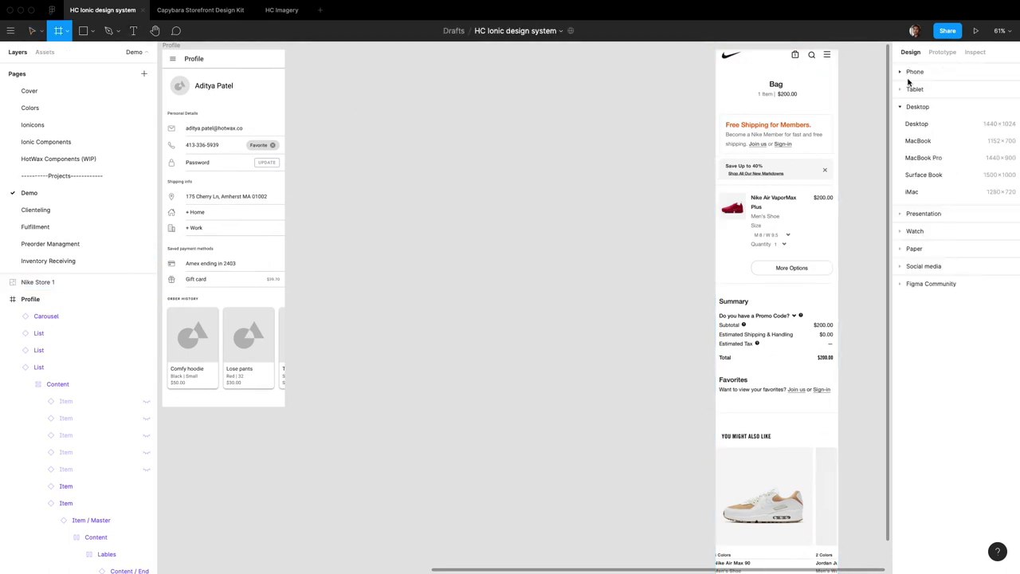
pyautogui.click(904, 74)
pyautogui.click(932, 108)
# - Copy the Profile screen's toolbar into the new frame and title it Bag
pyautogui.click(45, 51)
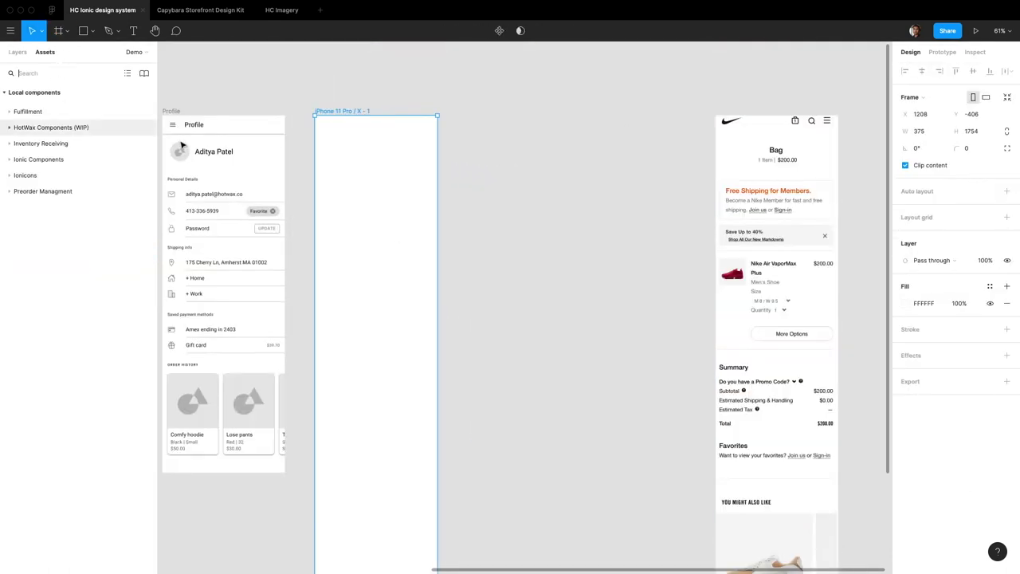
pyautogui.click(250, 125)
pyautogui.moveTo(218, 126); pyautogui.dragTo(370, 127)
pyautogui.click(466, 130)
pyautogui.click(363, 127)
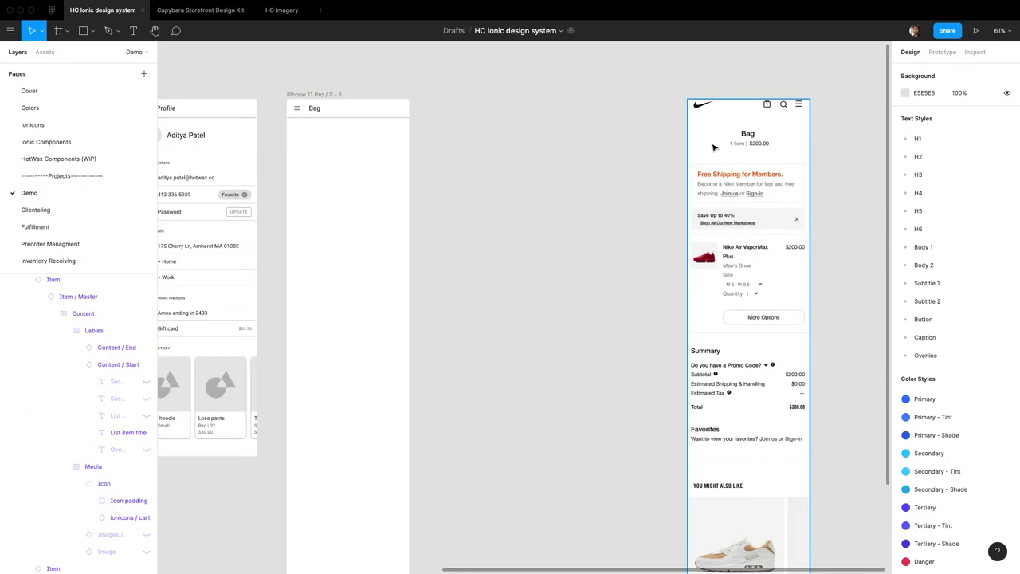
pyautogui.scroll(3, 714, 147)
pyautogui.click(740, 120)
pyautogui.scroll(5, 740, 120)
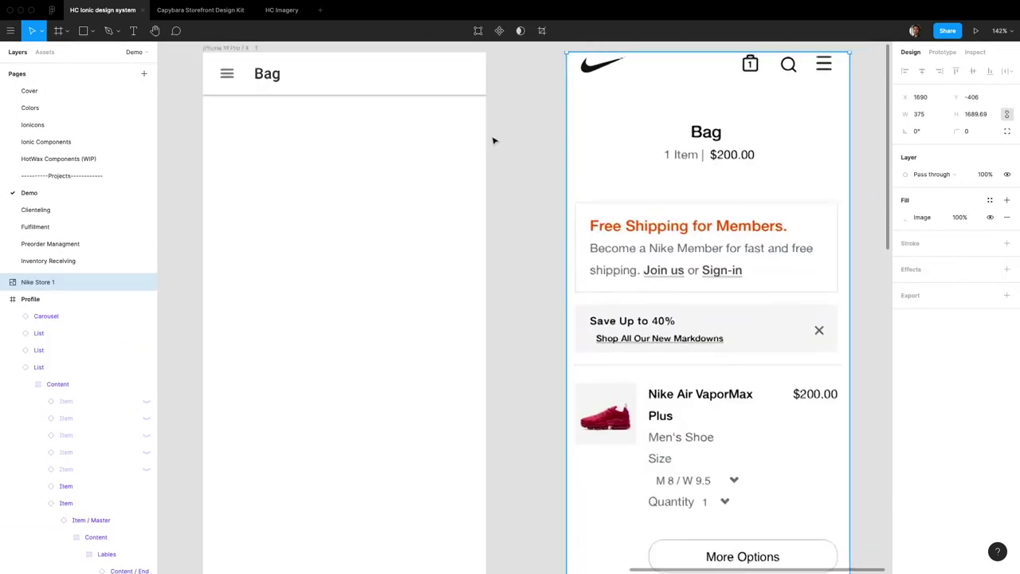
pyautogui.hscroll(2, 493, 141)
pyautogui.press('Escape')
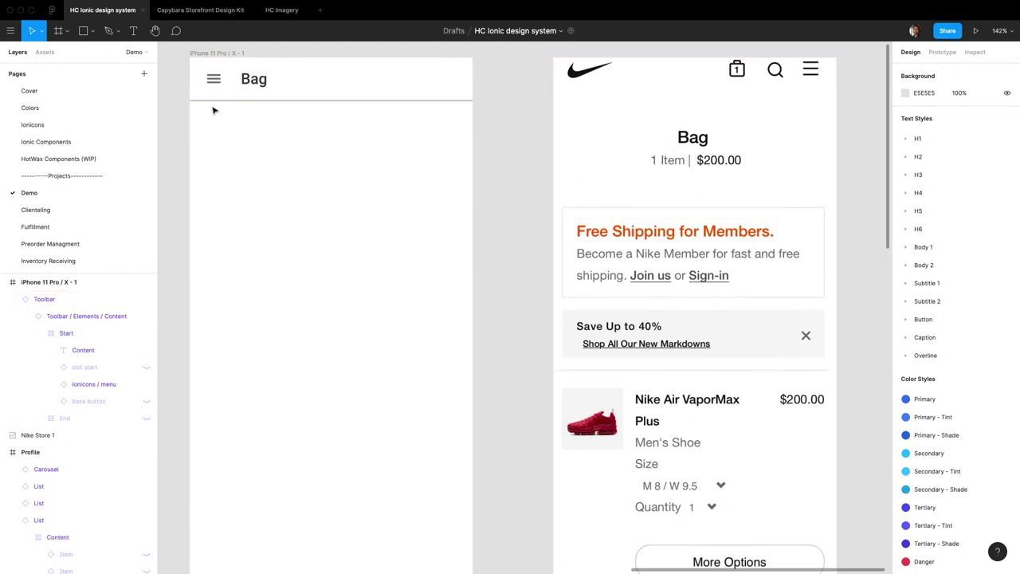
# - Place an Item list row under the Bag toolbar, hiding its note and showing its title
pyautogui.click(44, 51)
pyautogui.moveTo(41, 130); pyautogui.dragTo(211, 128)
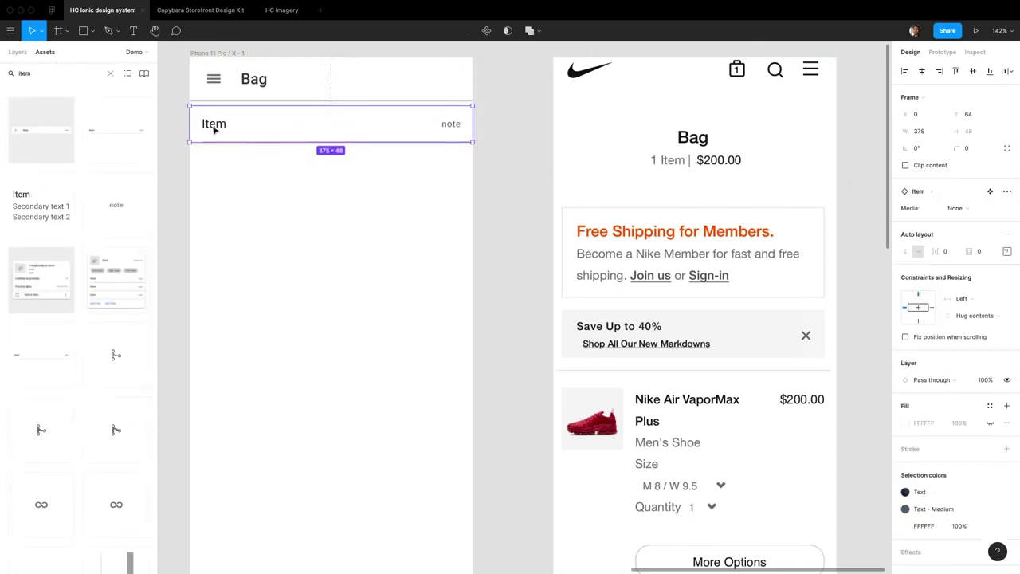
pyautogui.click(17, 52)
pyautogui.click(104, 387)
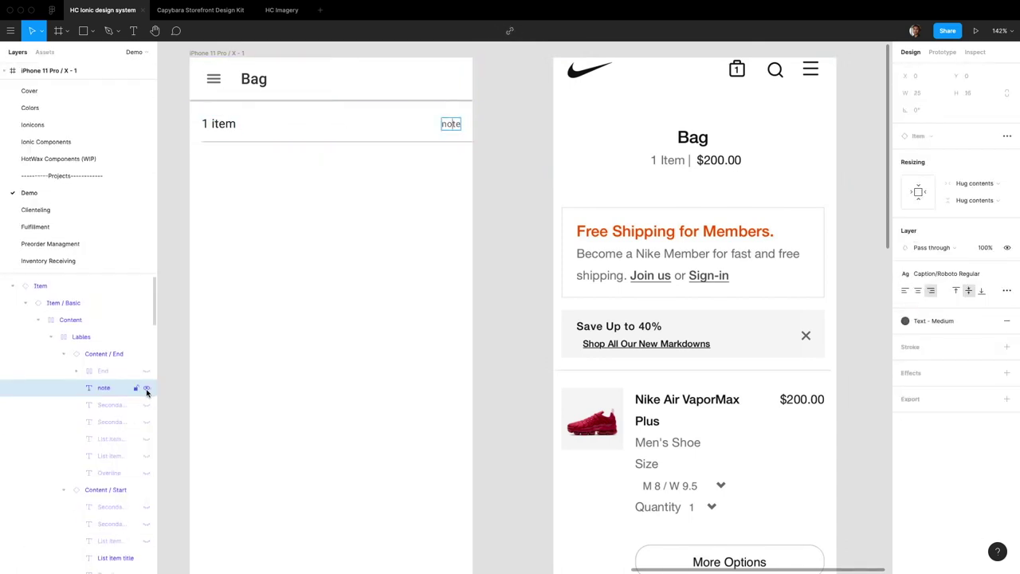
pyautogui.click(147, 388)
pyautogui.click(147, 439)
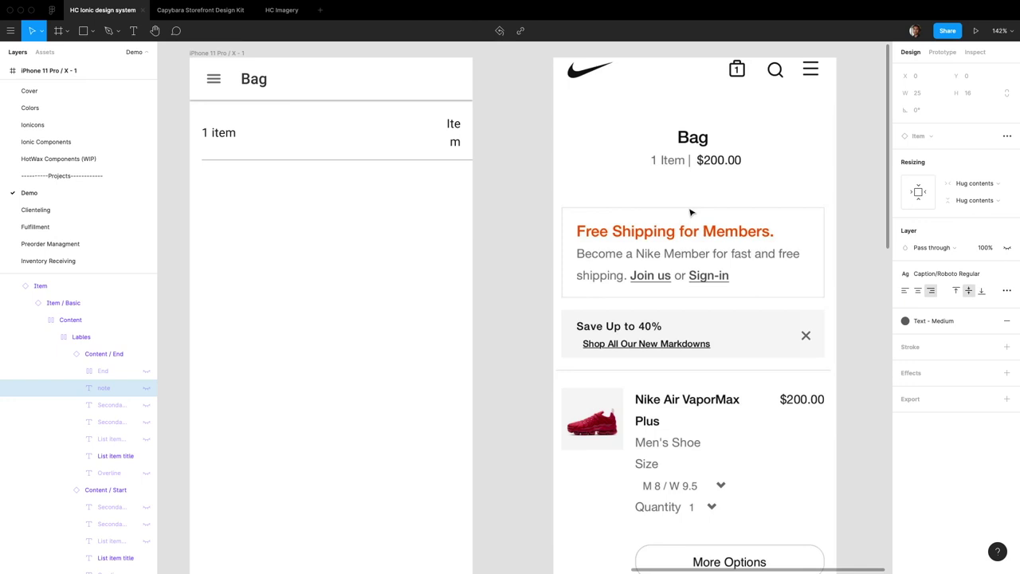
# - Replace the row's list item title with the price $200.00
pyautogui.click(1006, 290)
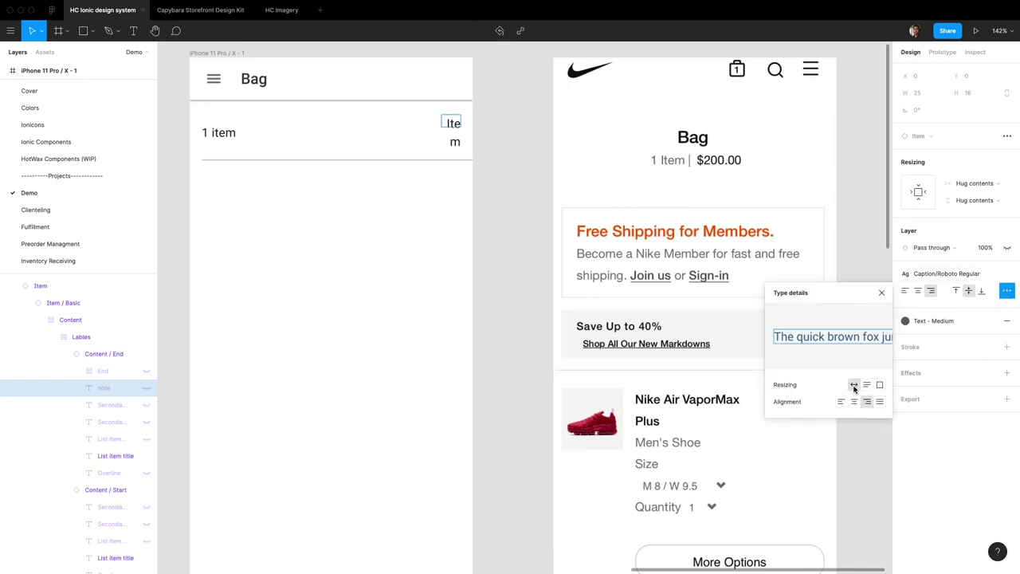
pyautogui.click(116, 456)
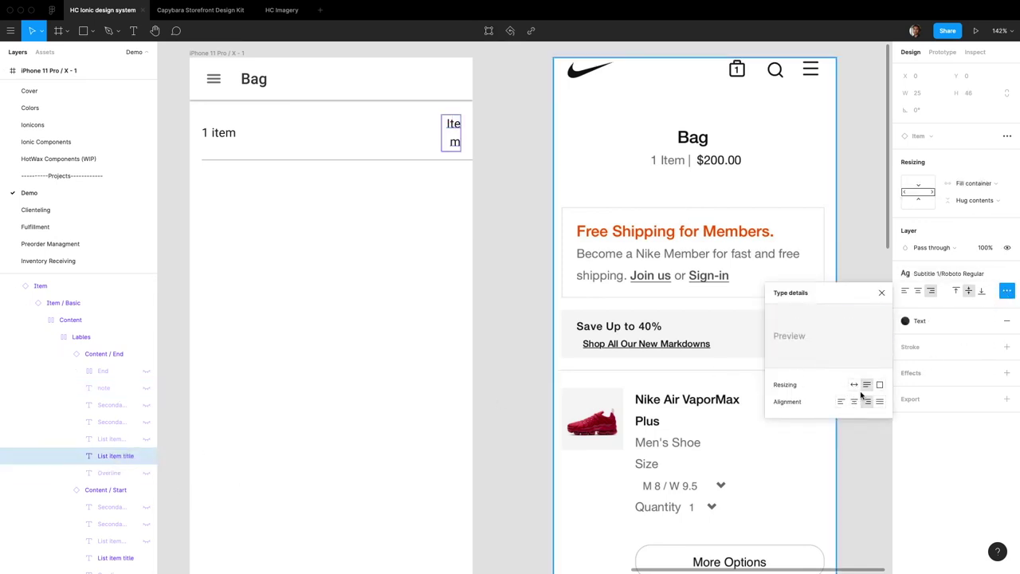
pyautogui.doubleClick(447, 124)
pyautogui.write('$200.00')
pyautogui.click(335, 130)
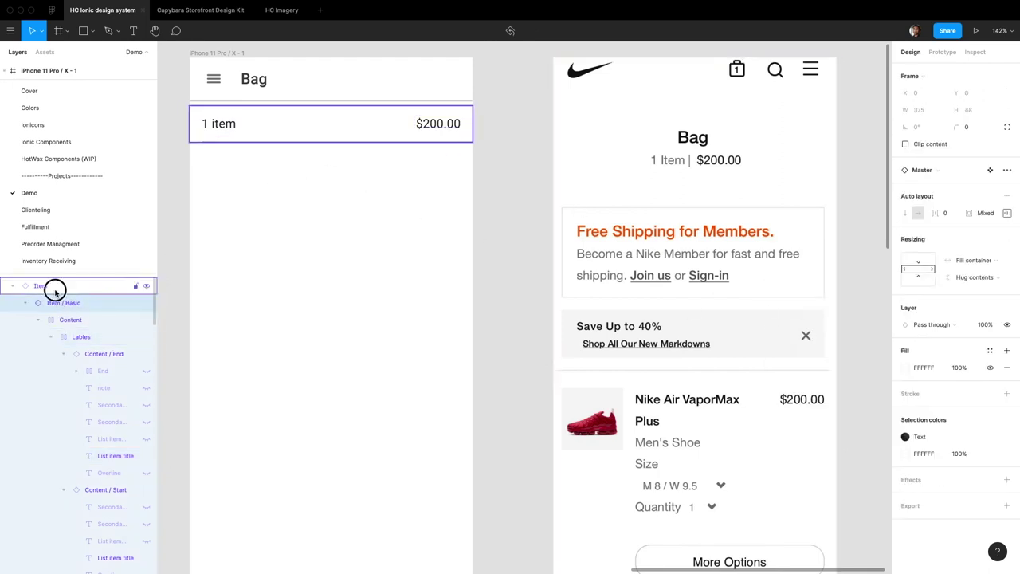
pyautogui.click(83, 320)
pyautogui.click(55, 285)
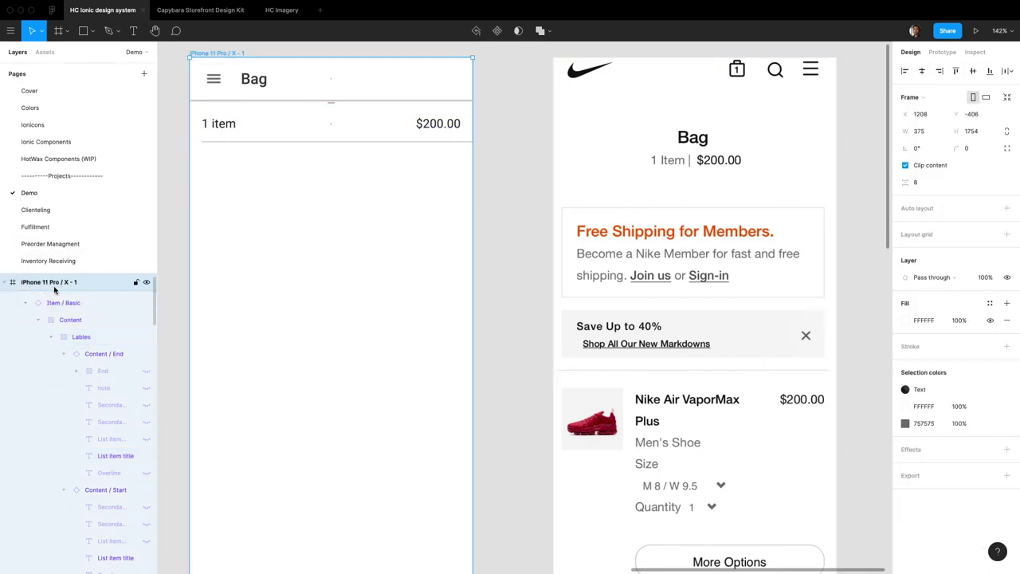
# - Try the Item Border effect style on the row's Lables frame, then undo it
pyautogui.click(363, 130)
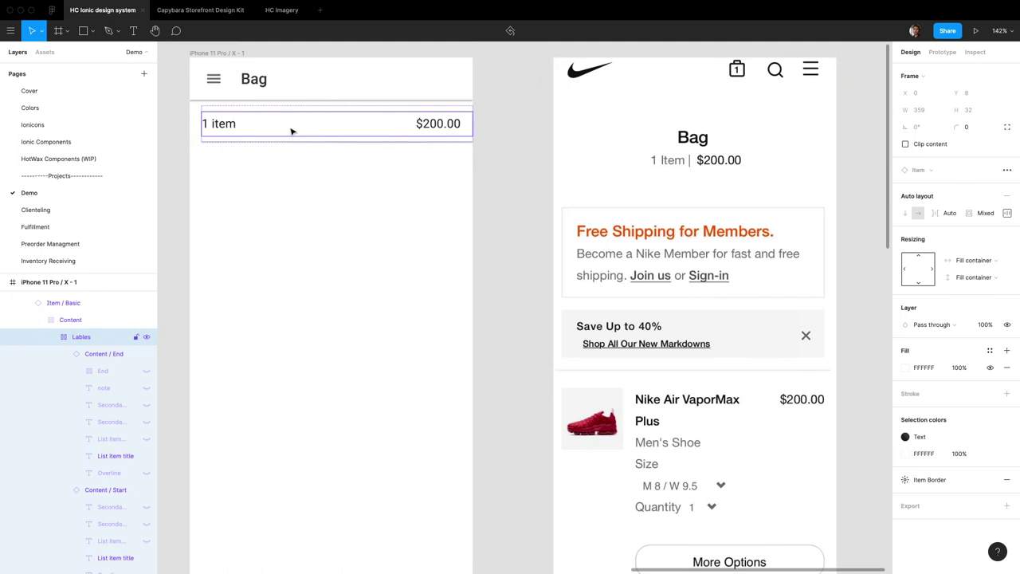
pyautogui.click(1008, 483)
pyautogui.click(517, 220)
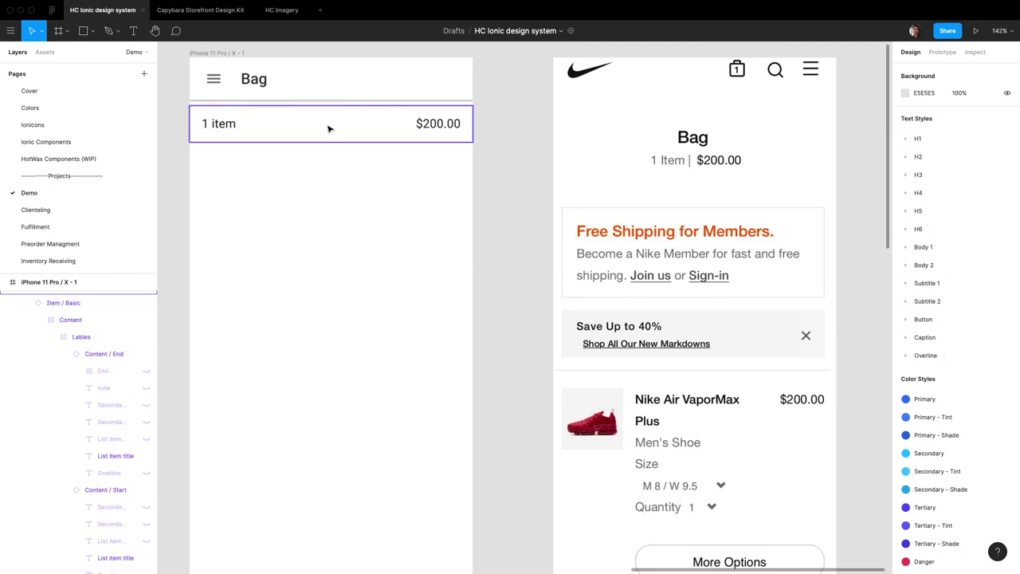
pyautogui.click(326, 125)
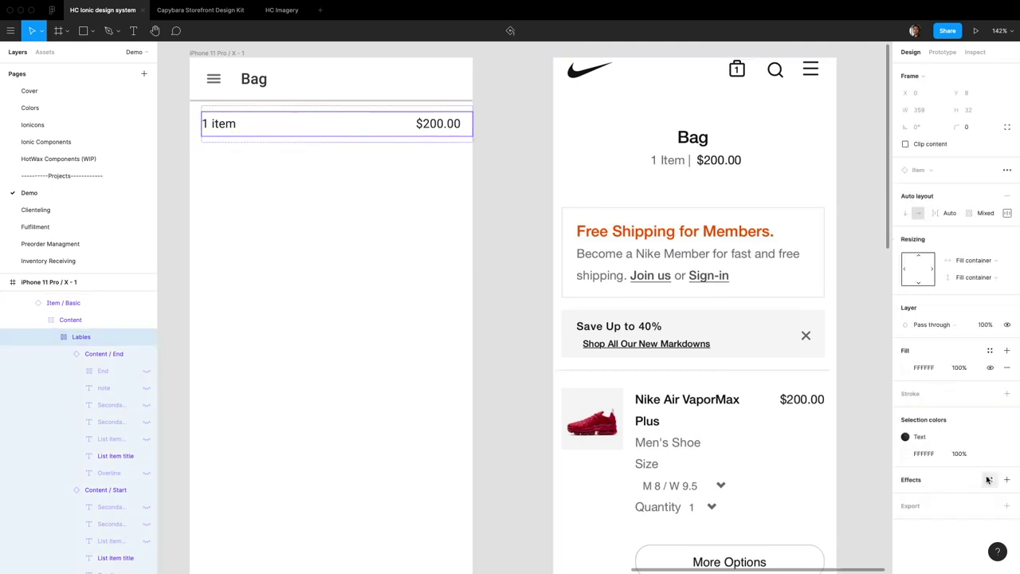
pyautogui.click(987, 479)
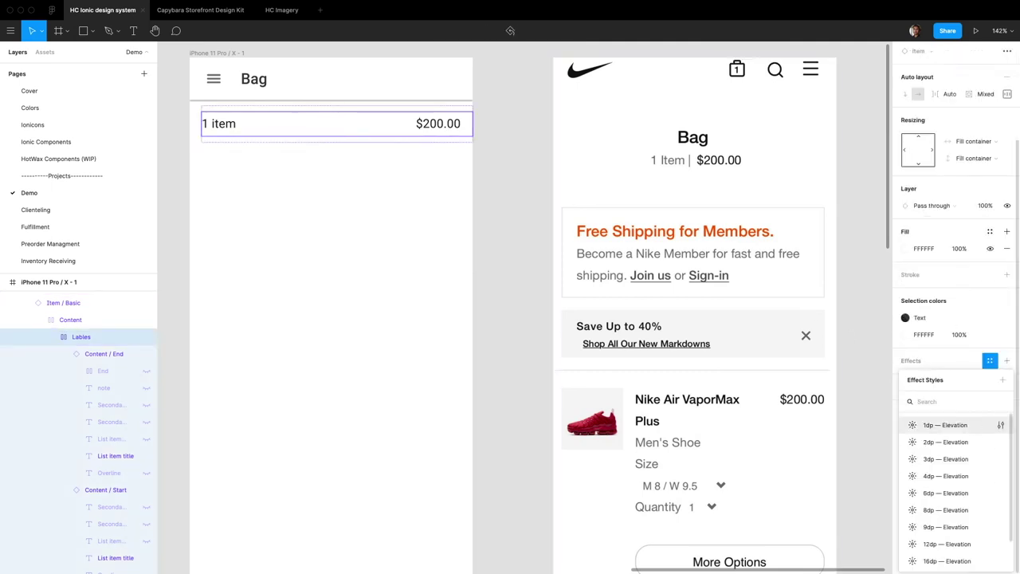
pyautogui.write('item')
pyautogui.click(972, 431)
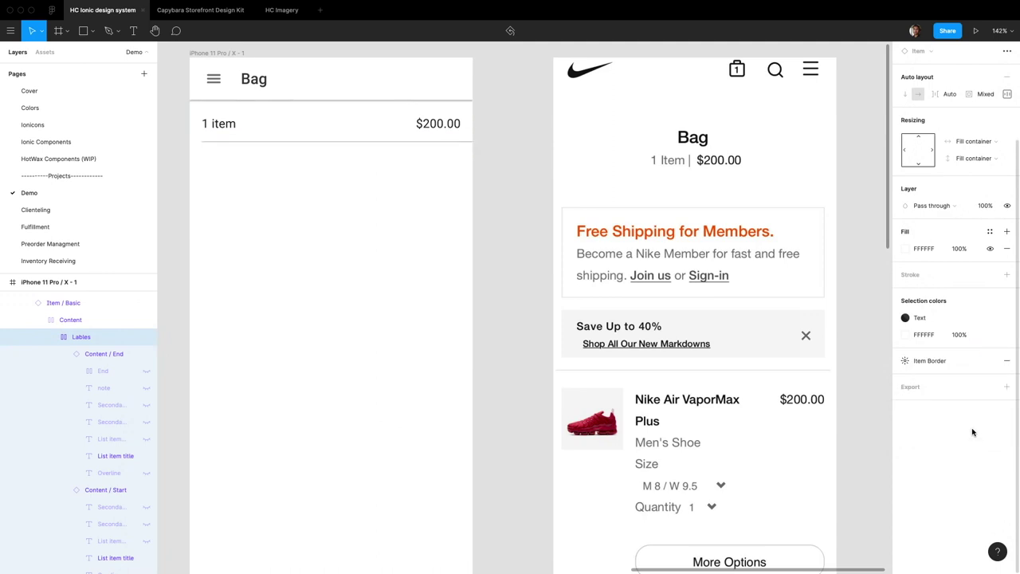
pyautogui.click(514, 336)
pyautogui.press('super+z')
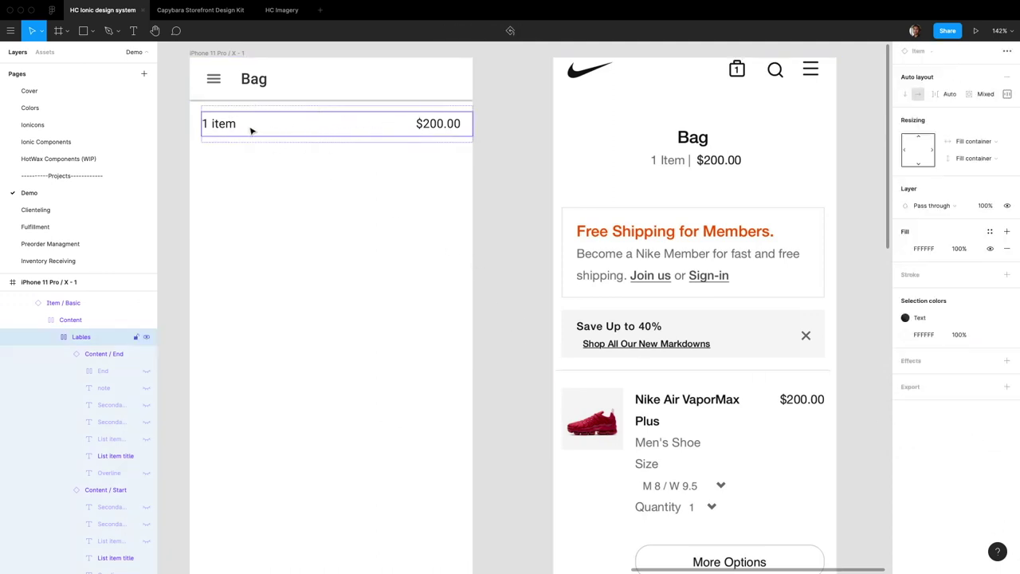
# - Colour the 1 item label with the Text - Medium style
pyautogui.doubleClick(216, 125)
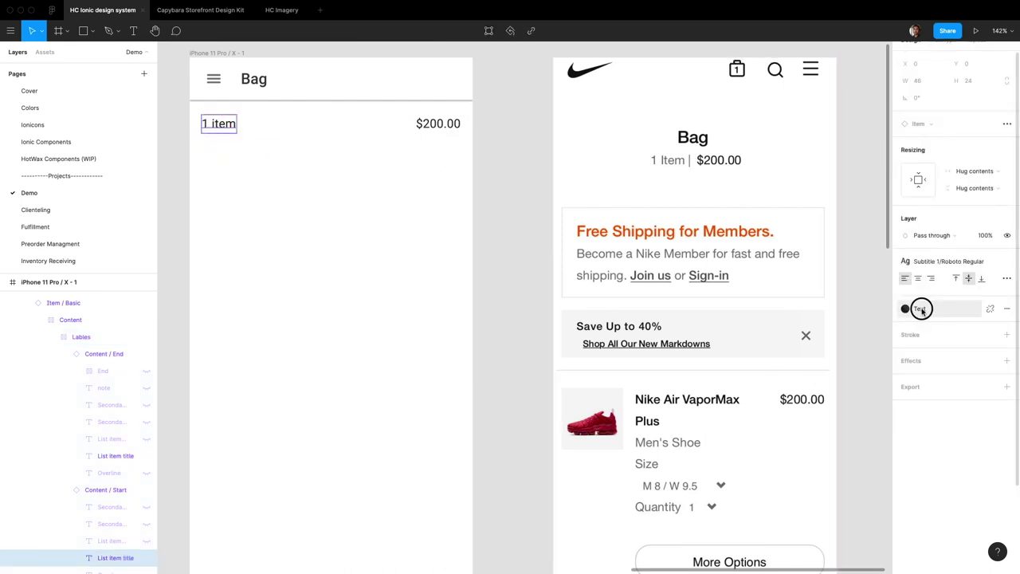
pyautogui.click(920, 309)
pyautogui.click(952, 457)
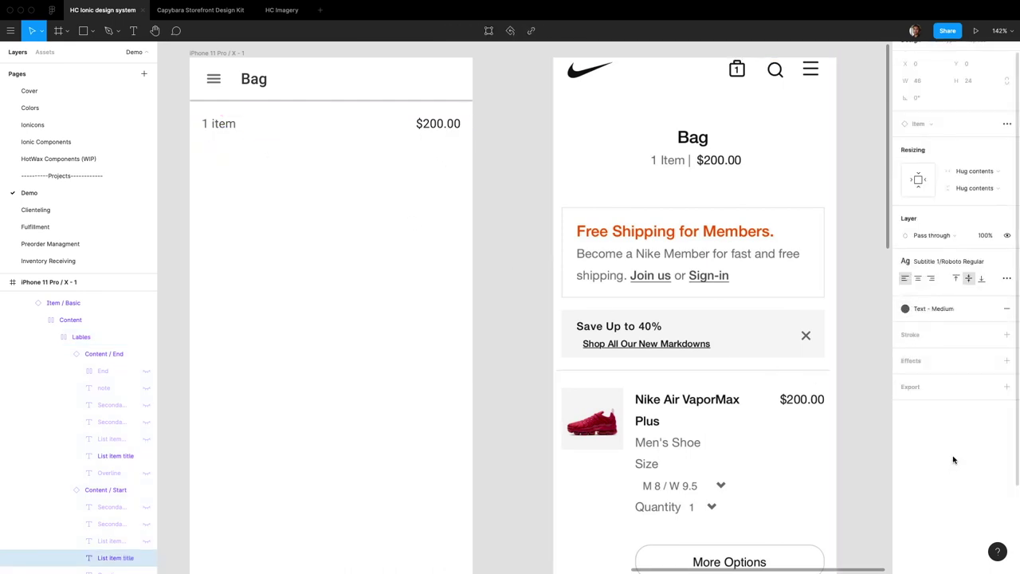
# - Draw a frame below the row and add the 'Free shipping for Members' heading
pyautogui.press('f')
pyautogui.scroll(1, 229, 175)
pyautogui.moveTo(229, 175); pyautogui.dragTo(478, 249)
pyautogui.press('t')
pyautogui.click(255, 191)
pyautogui.write('Free shipping for Members')
pyautogui.press('Escape')
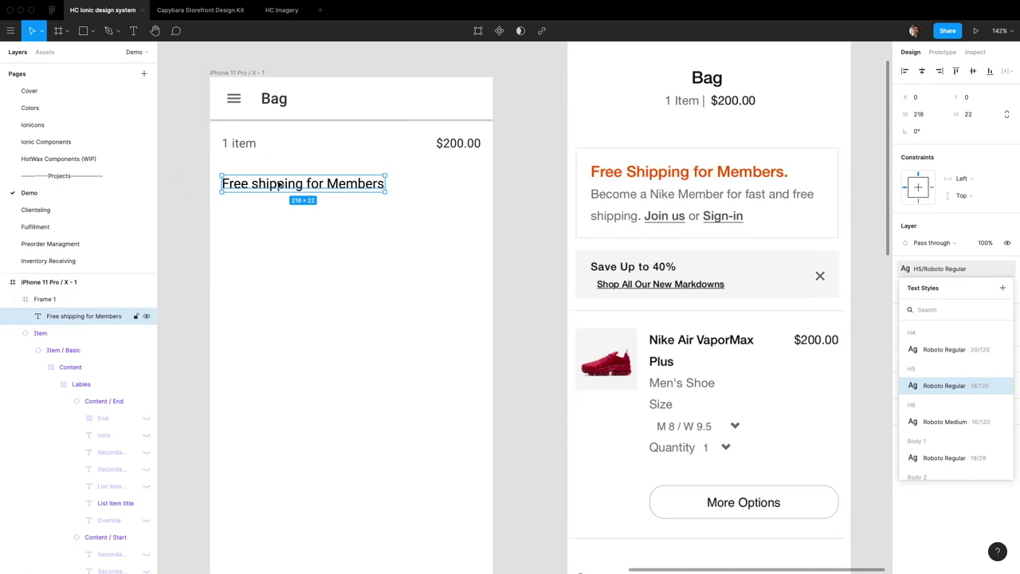
# - Nudge the Free shipping heading slightly right and down within its card
pyautogui.moveTo(298, 185); pyautogui.dragTo(306, 191)
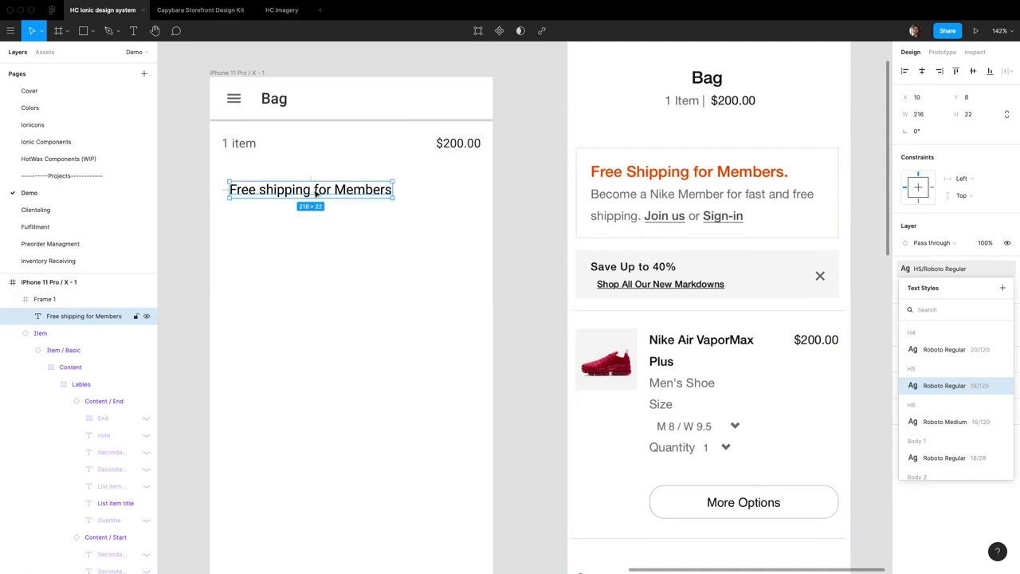
pyautogui.hscroll(3, 377, 239)
pyautogui.press('Escape')
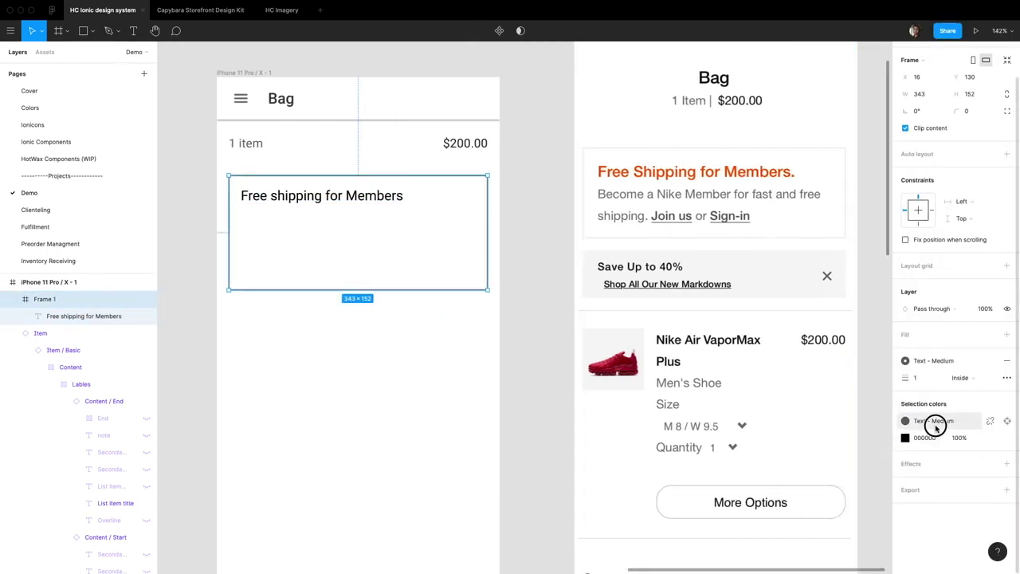
pyautogui.press('Escape')
pyautogui.scroll(3, 438, 282)
pyautogui.click(500, 291)
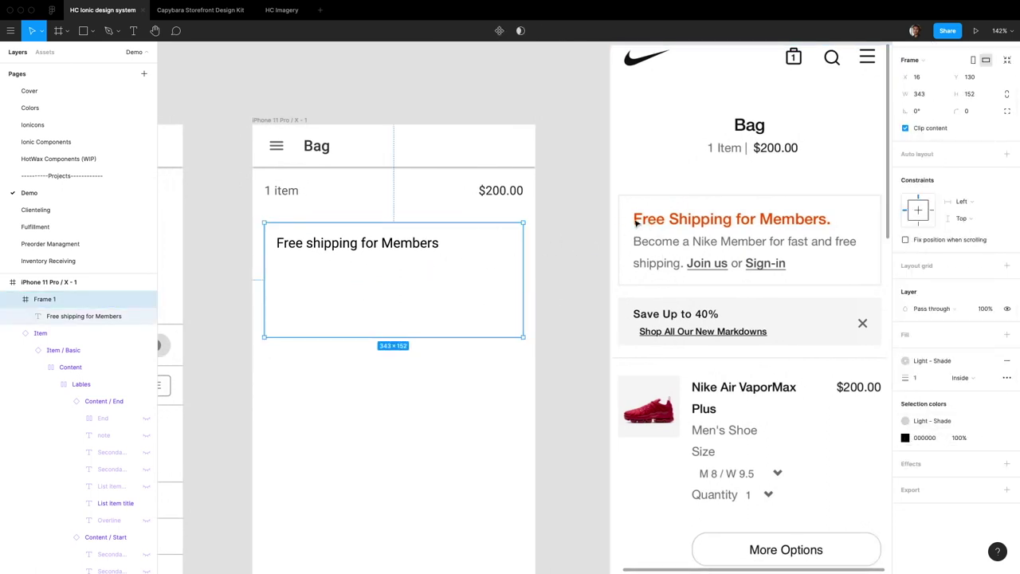
# - Colour the Free shipping heading with the Tertiary purple style
pyautogui.press('Return')
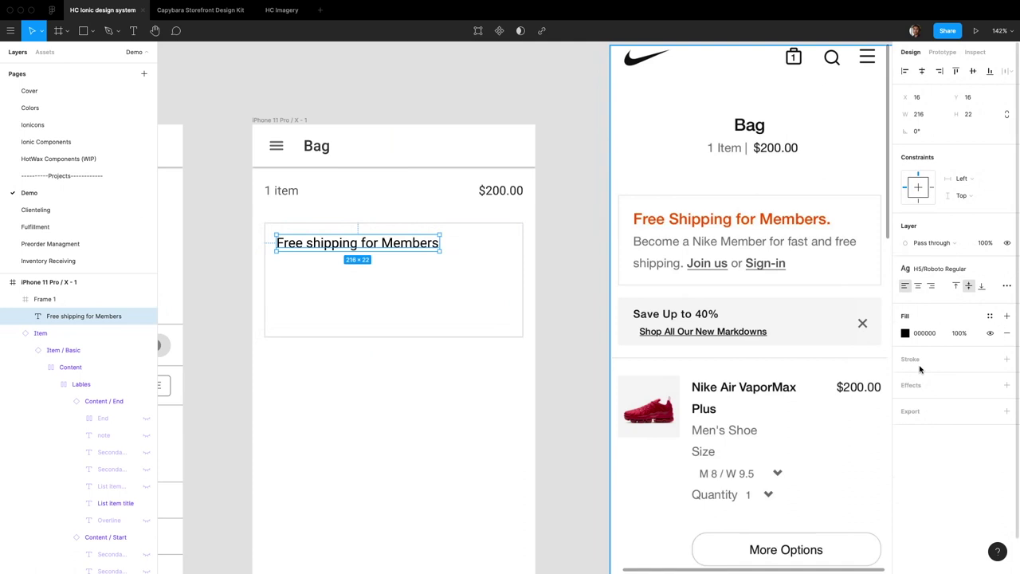
pyautogui.click(989, 316)
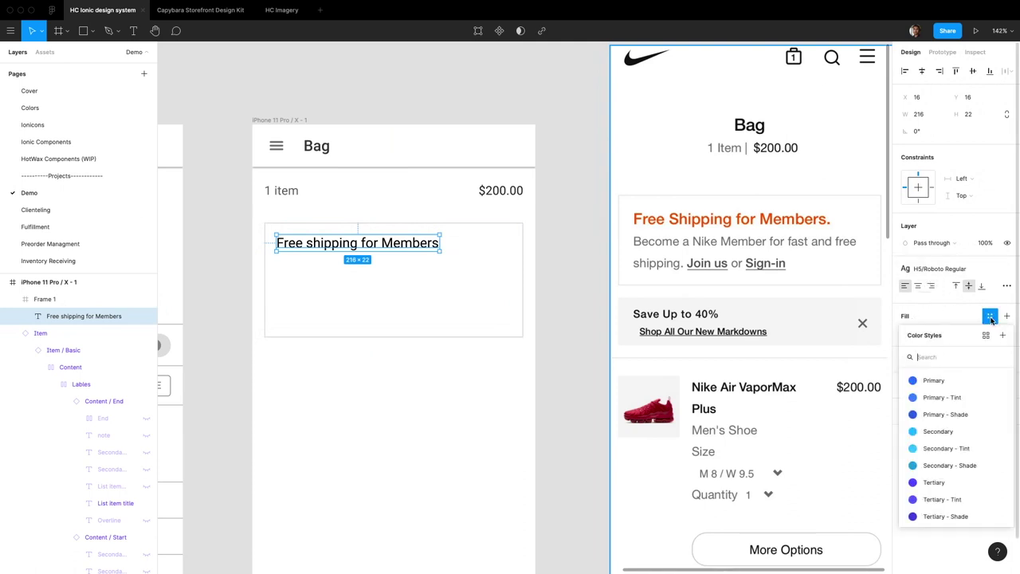
pyautogui.write('war')
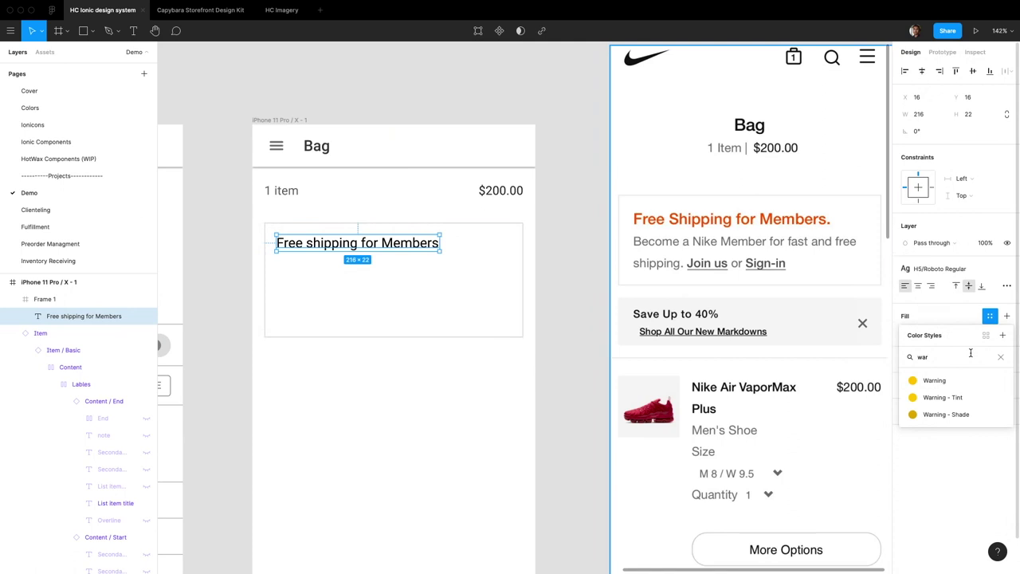
pyautogui.press('BackSpace')
pyautogui.press('BackSpace')
pyautogui.press('BackSpace')
pyautogui.write('br')
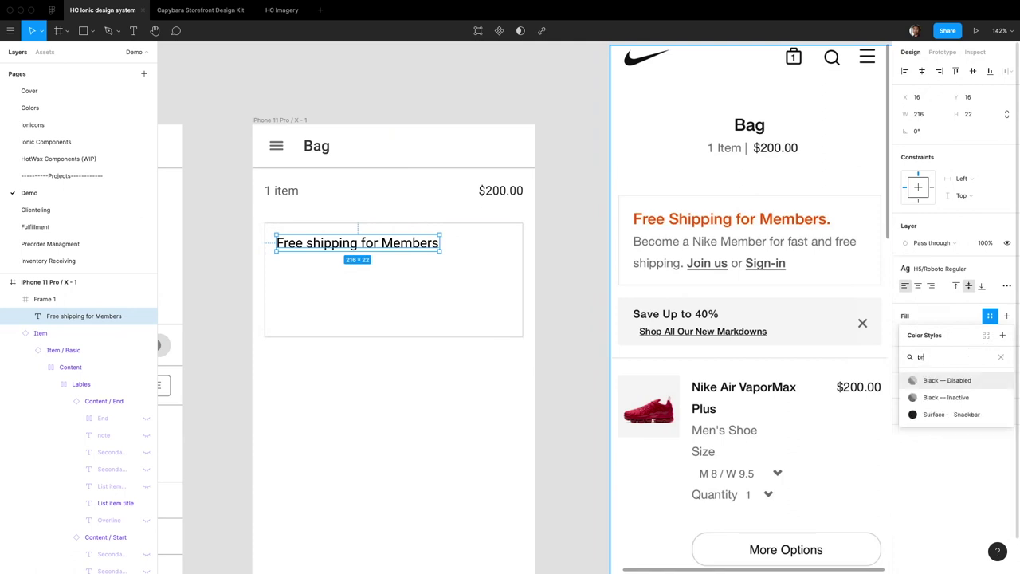
pyautogui.write('a')
pyautogui.press('BackSpace')
pyautogui.press('BackSpace')
pyautogui.press('BackSpace')
pyautogui.click(940, 377)
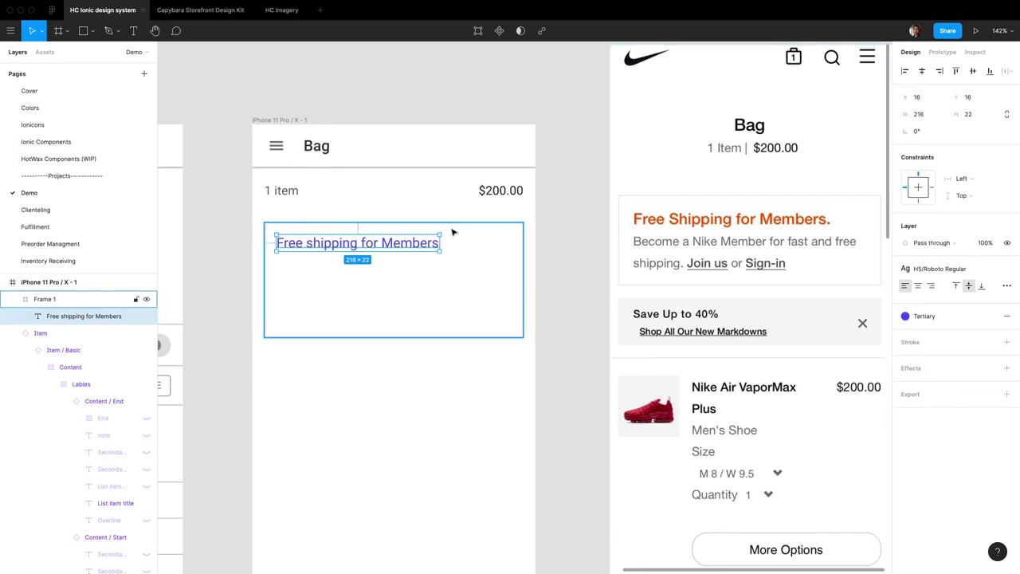
pyautogui.click(547, 239)
pyautogui.click(351, 289)
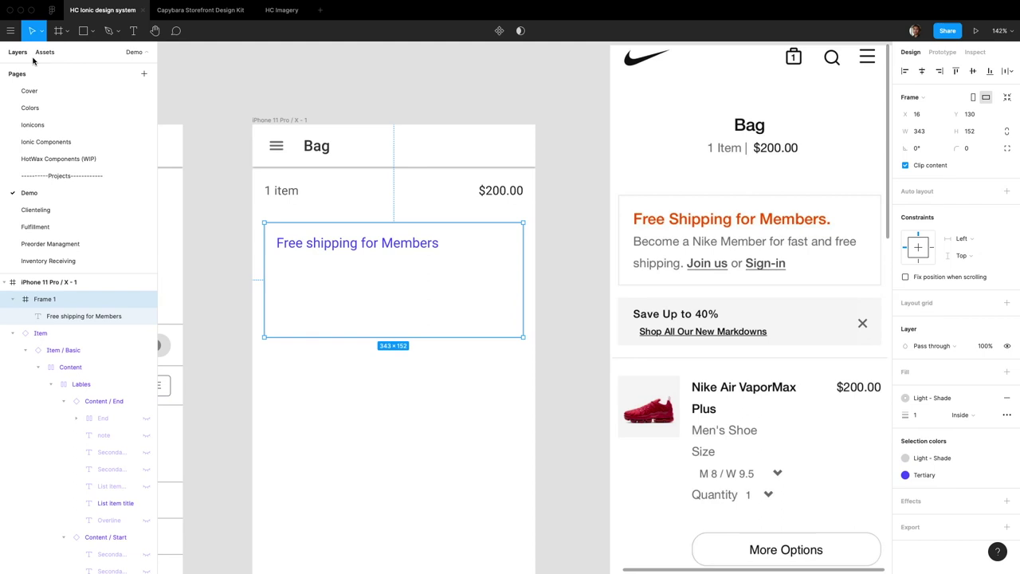
# - Add 'Become a GAP Member for fast and free shipping. Join us or Sign-in' below the heading
pyautogui.press('t')
pyautogui.moveTo(276, 255); pyautogui.dragTo(519, 318)
pyautogui.write('Become a GAP Member for fast and free shipping. Join us or Sign-in')
pyautogui.press('Escape')
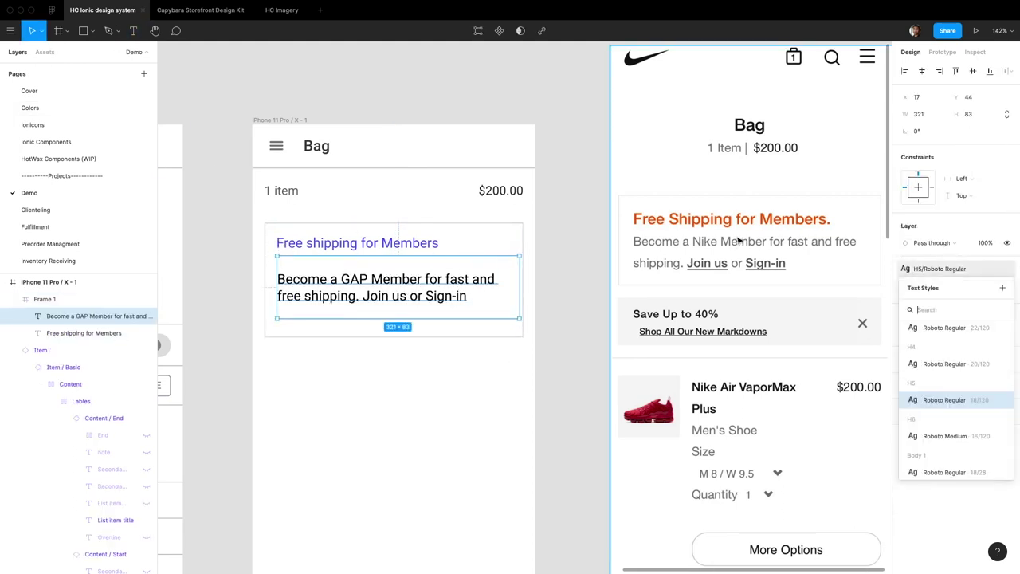
pyautogui.scroll(-1, 829, 295)
pyautogui.scroll(-3, 983, 430)
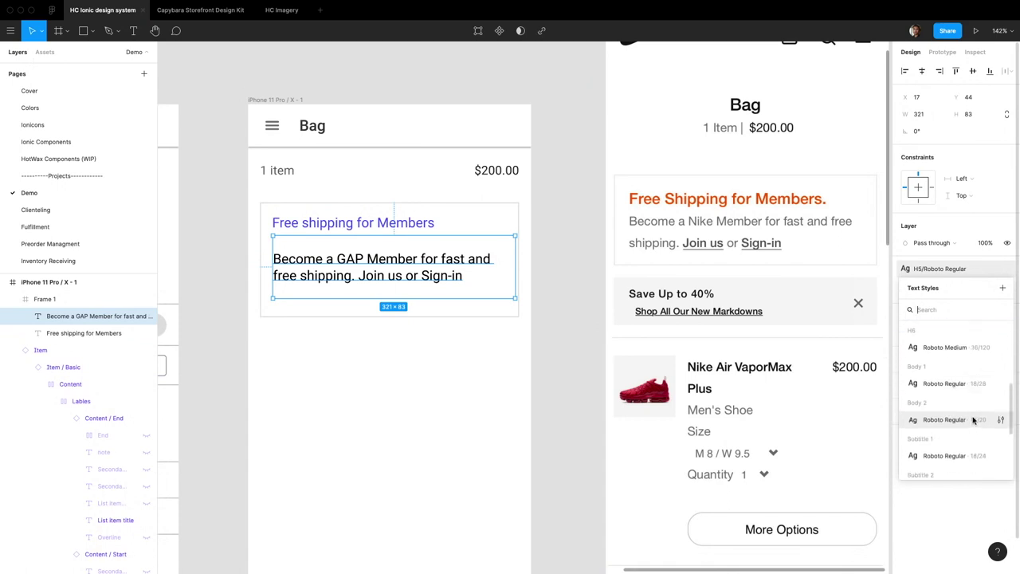
# - Give the blurb the Body 1 text style and Text - Medium colour
pyautogui.click(956, 373)
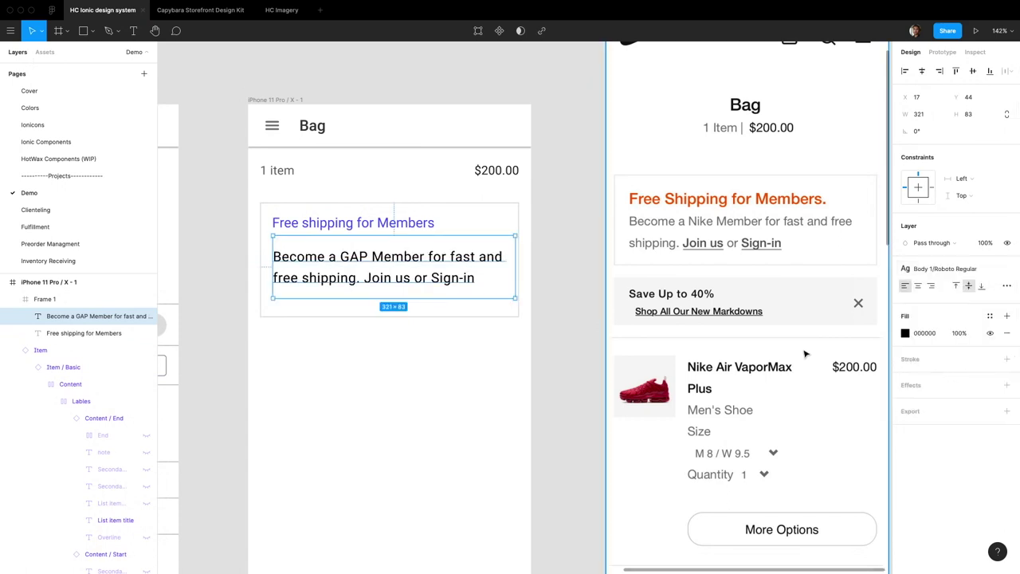
pyautogui.click(989, 316)
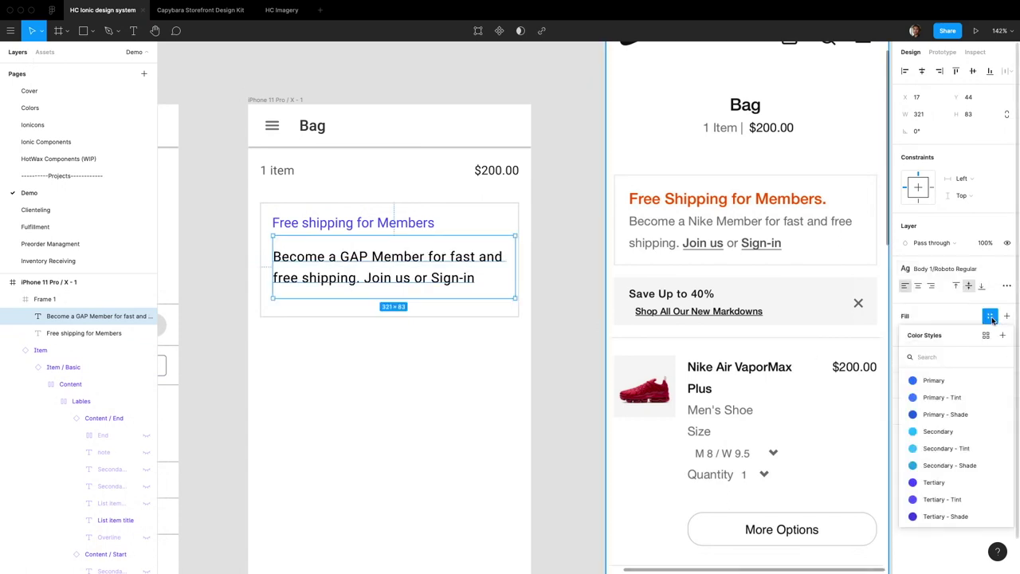
pyautogui.write('text')
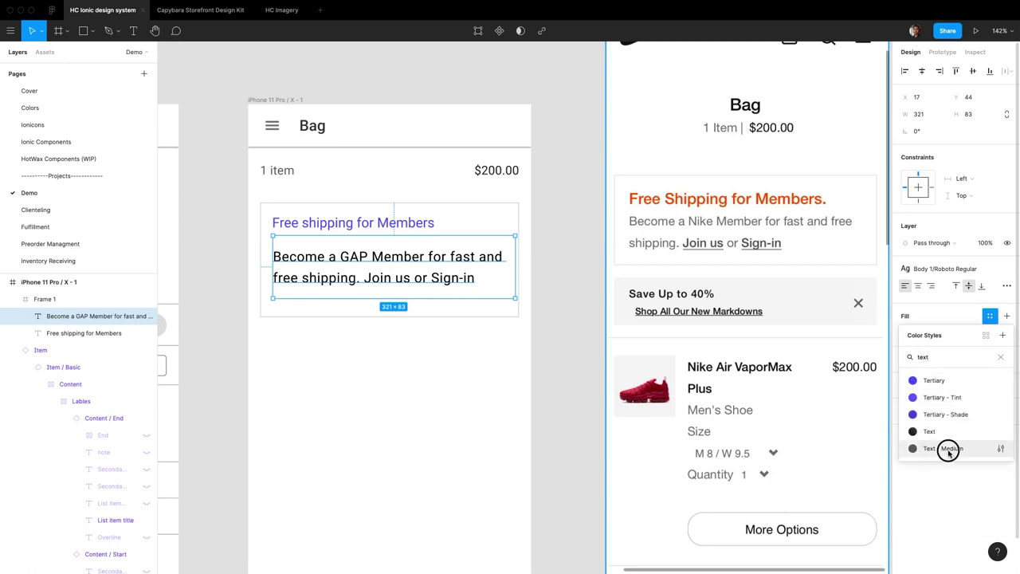
pyautogui.click(950, 449)
# - Narrow the blurb box so the text wraps onto two lines
pyautogui.click(1007, 285)
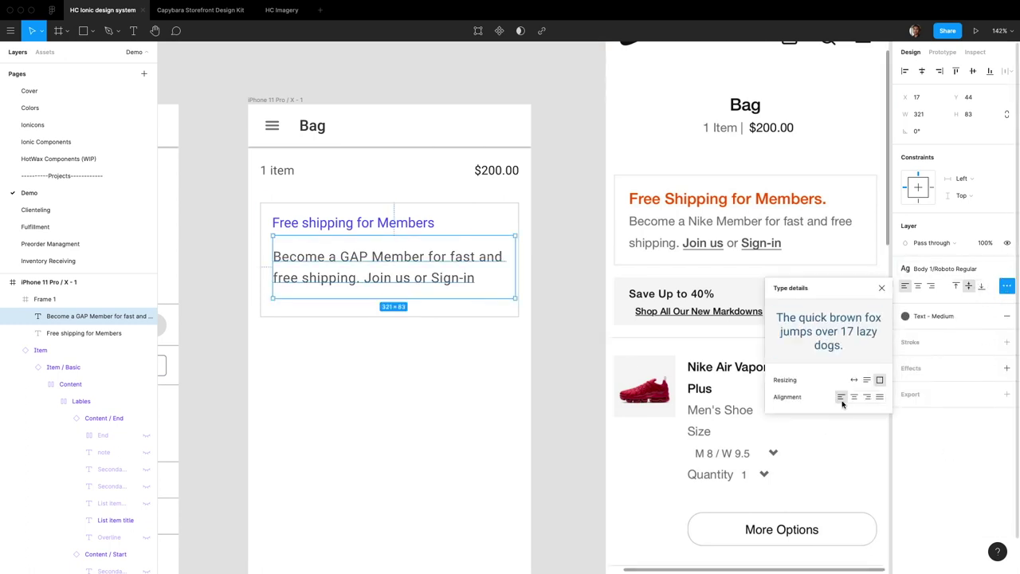
pyautogui.click(854, 381)
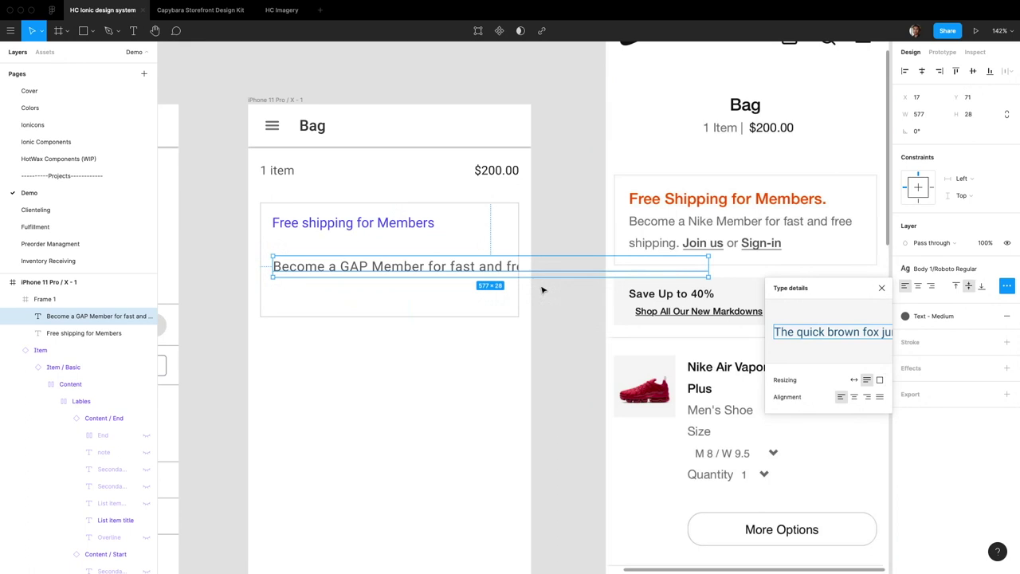
pyautogui.moveTo(709, 267); pyautogui.dragTo(511, 270)
pyautogui.press('Escape')
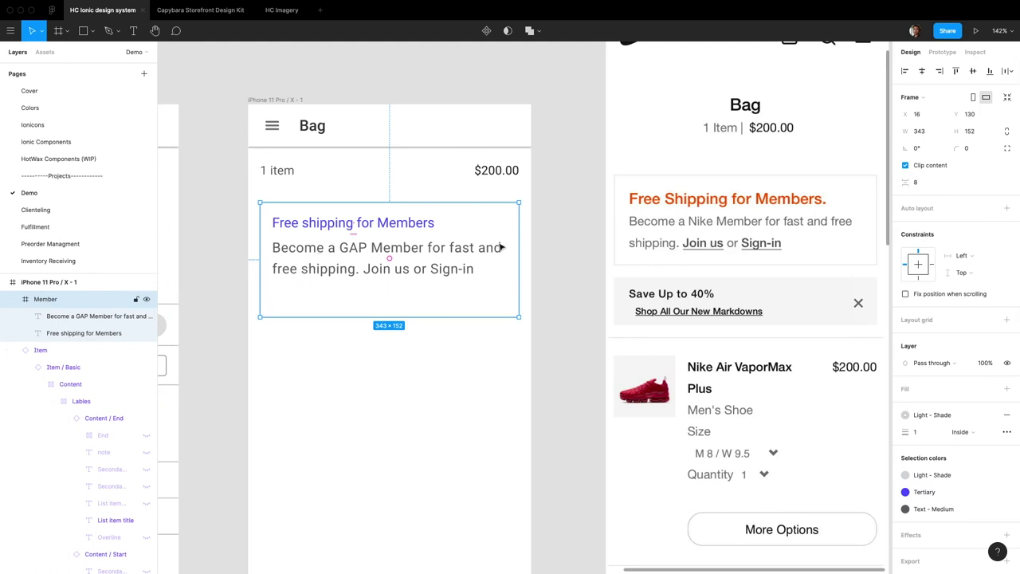
pyautogui.hscroll(2, 586, 264)
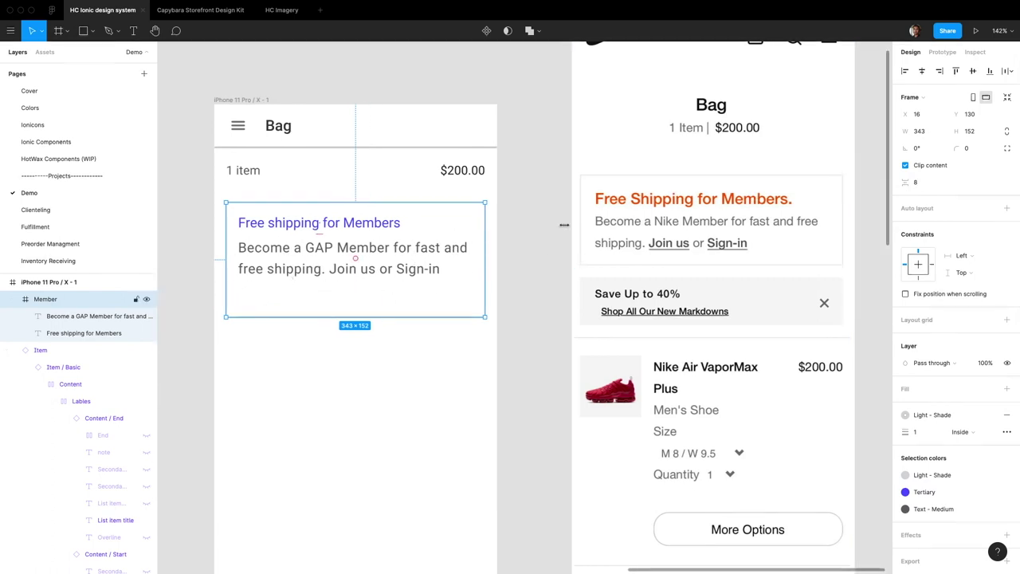
# - Add auto layout to the Member card and select 'Join us' in the blurb
pyautogui.hotkey('shift', 'a')
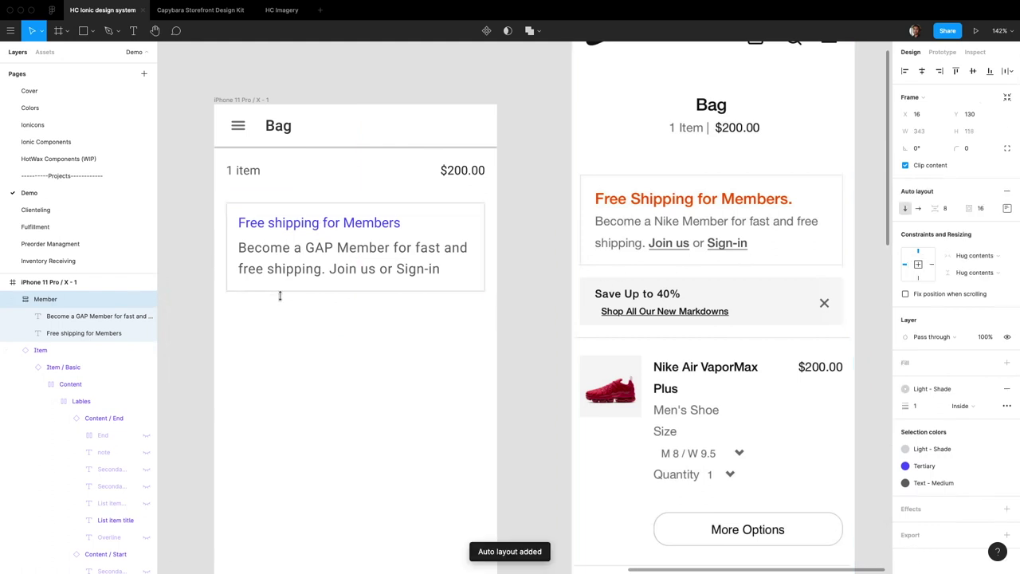
pyautogui.click(466, 348)
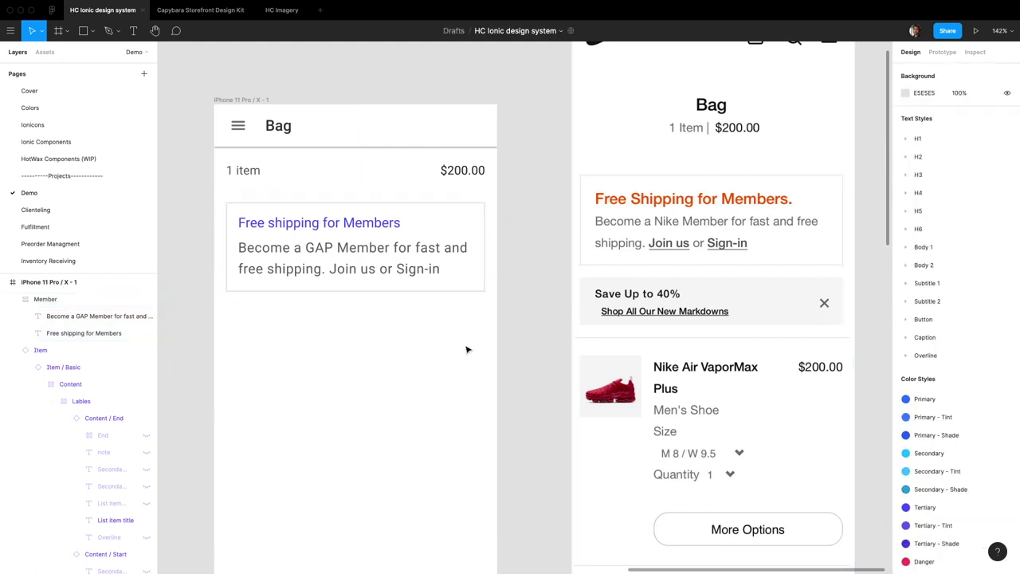
pyautogui.doubleClick(335, 269)
pyautogui.moveTo(339, 269); pyautogui.dragTo(367, 269)
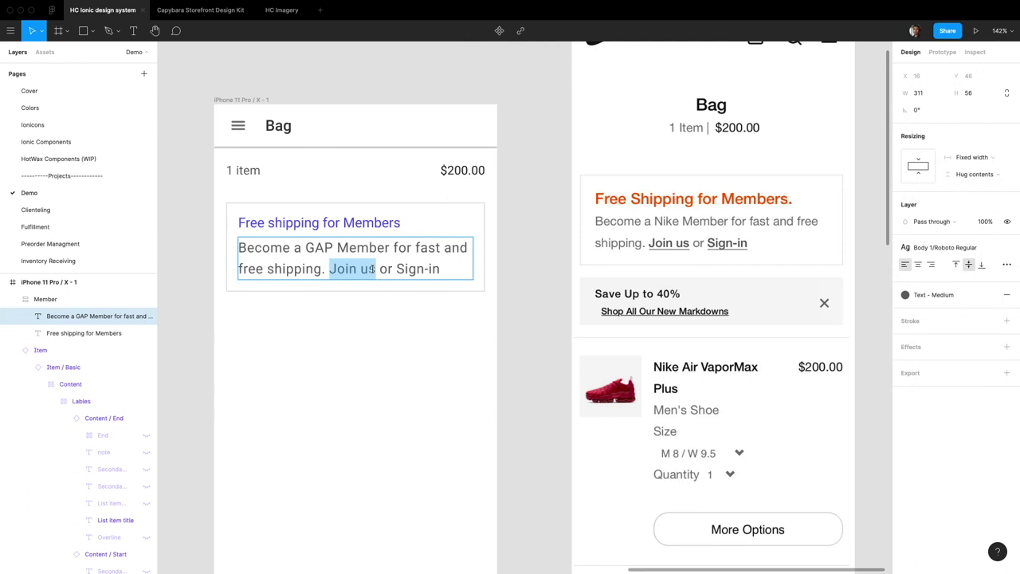
pyautogui.click(1006, 264)
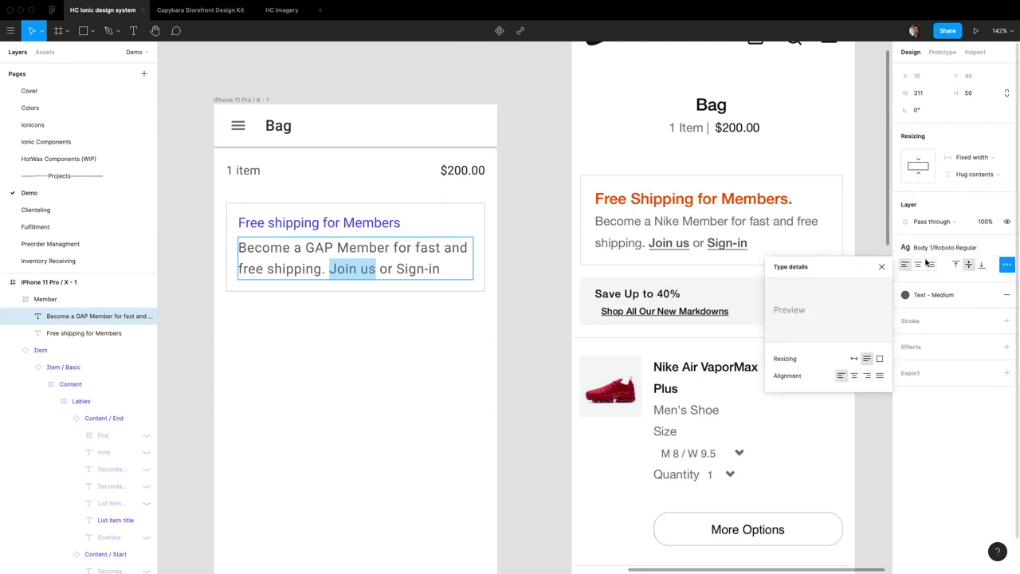
# - Colour the 'Join us' and 'Sign-in' words with the darker Text style
pyautogui.tripleClick(340, 271)
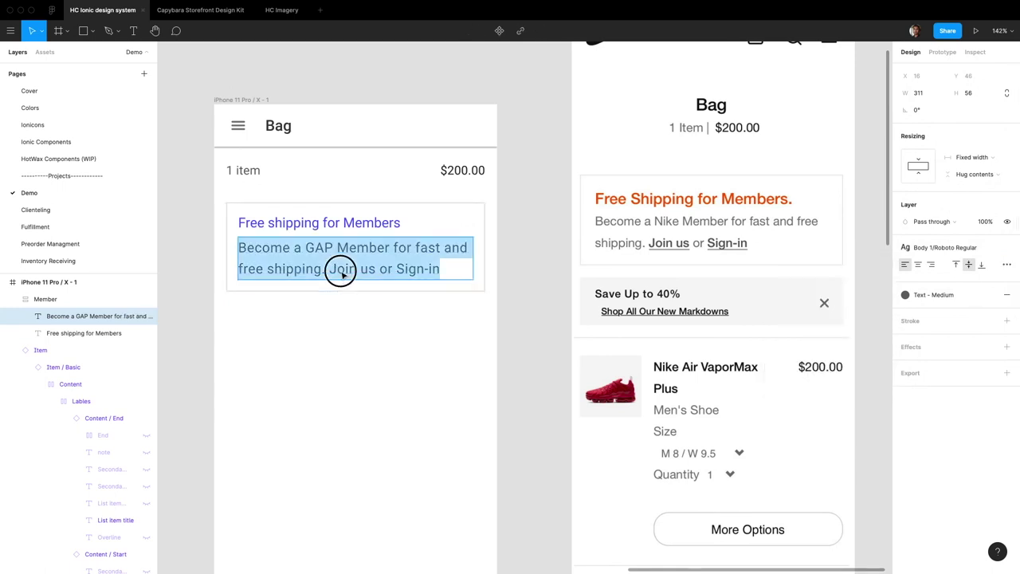
pyautogui.click(338, 269)
pyautogui.moveTo(341, 267); pyautogui.dragTo(358, 269)
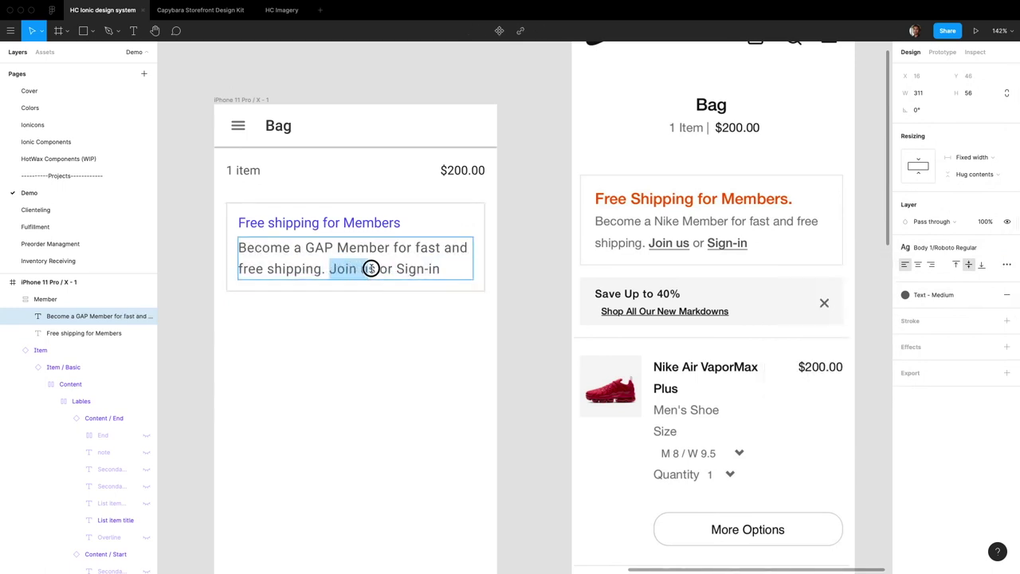
pyautogui.moveTo(370, 268); pyautogui.dragTo(446, 269)
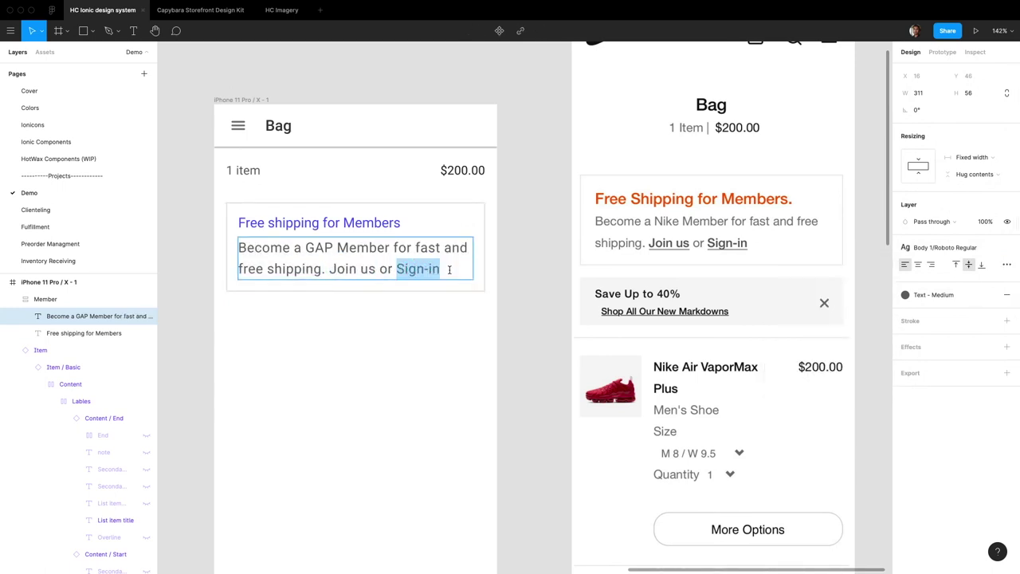
pyautogui.click(948, 296)
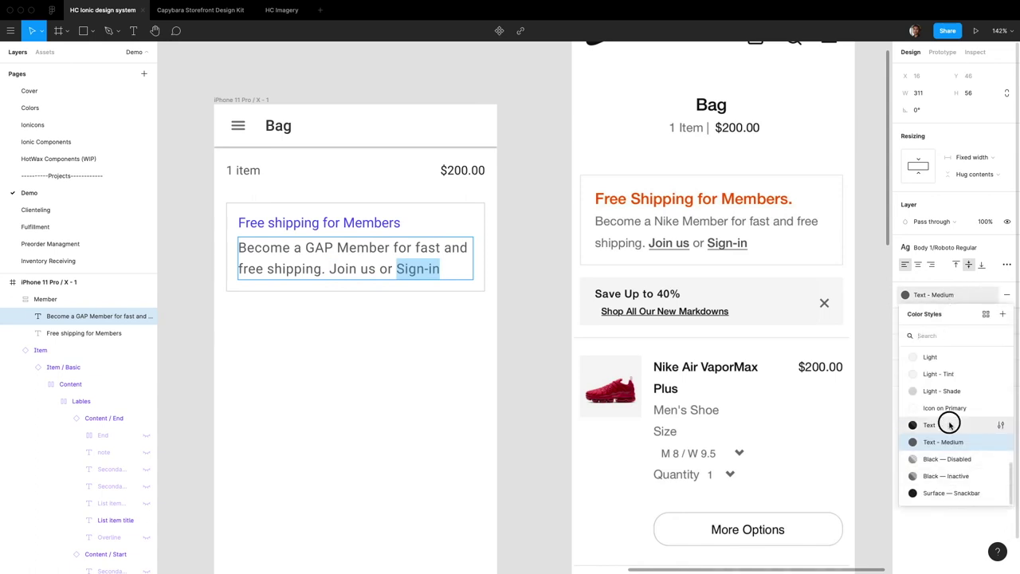
pyautogui.click(945, 423)
pyautogui.press('Escape')
pyautogui.press('Escape')
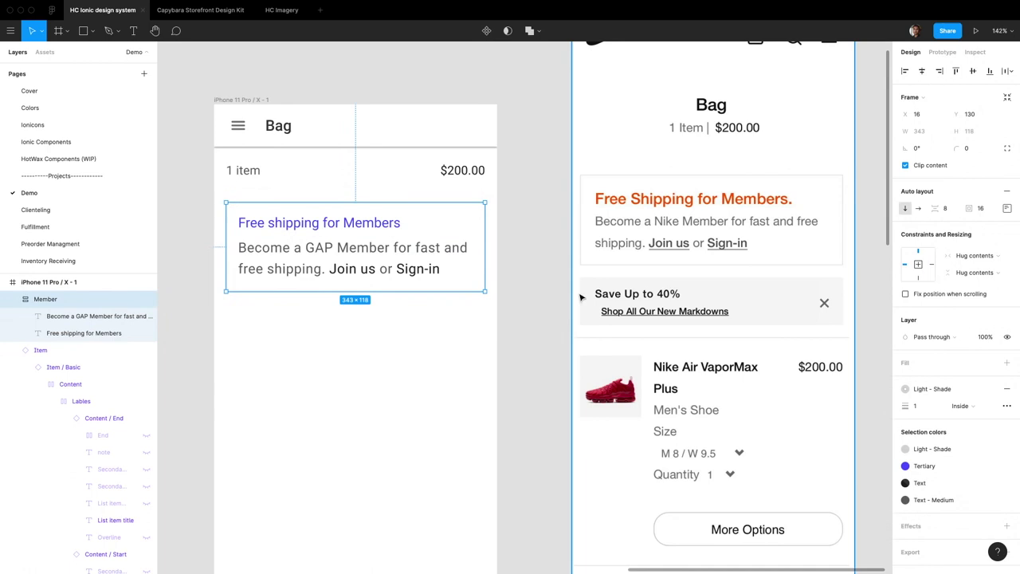
# - Draw a new frame below the shipping card on the Bag screen
pyautogui.scroll(-2, 482, 309)
pyautogui.doubleClick(696, 257)
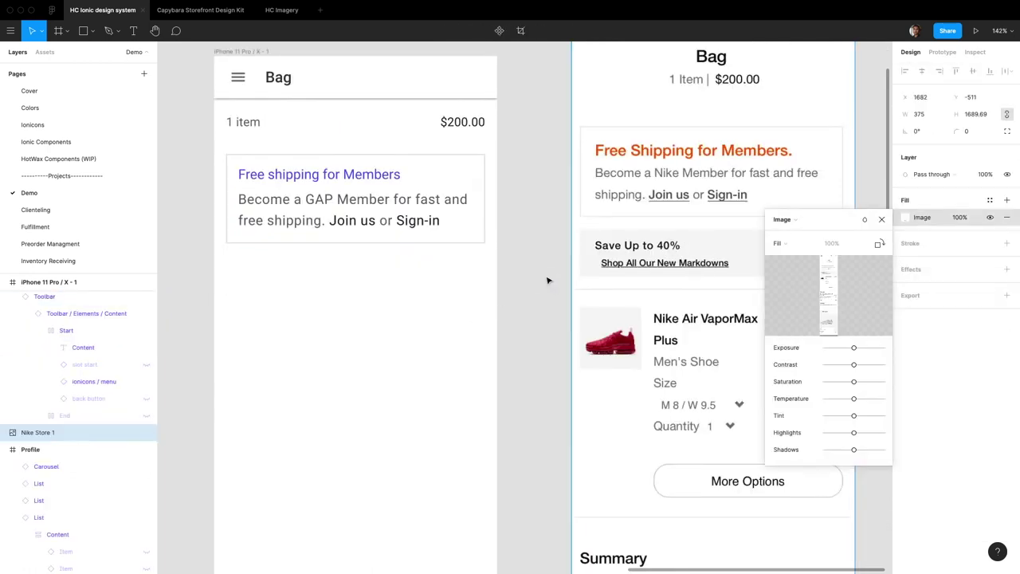
pyautogui.click(881, 219)
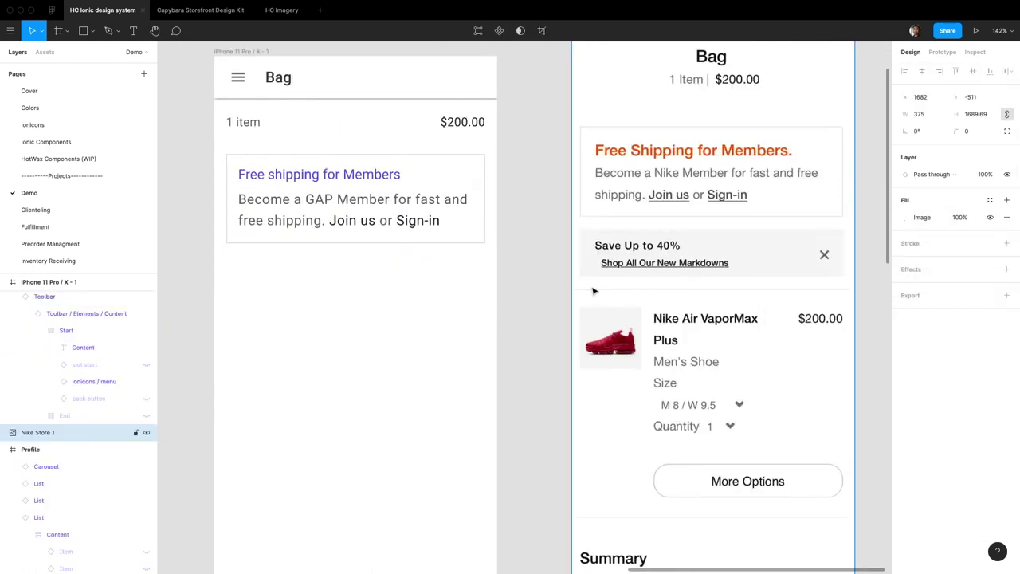
pyautogui.click(263, 284)
pyautogui.press('f')
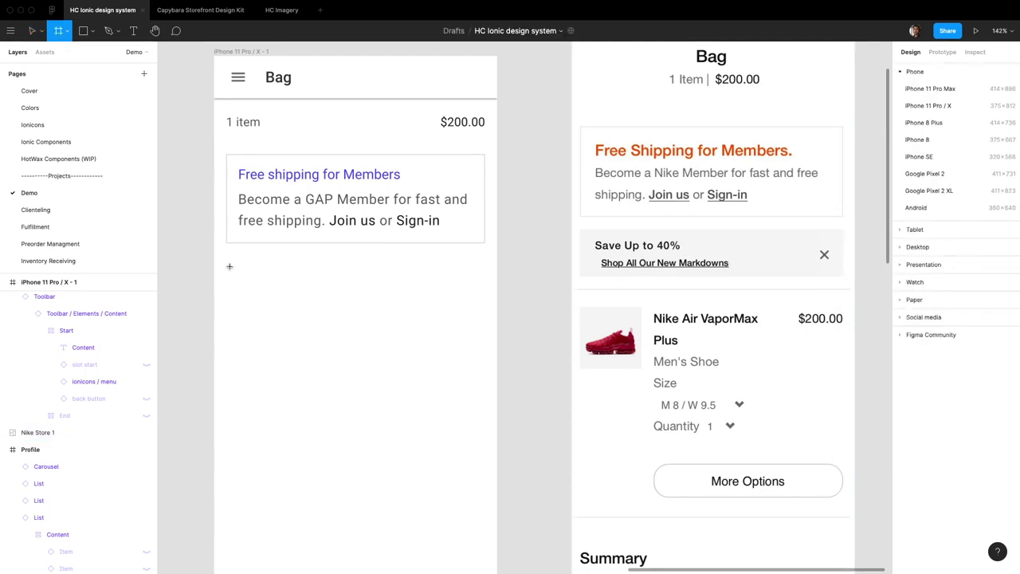
pyautogui.moveTo(226, 264); pyautogui.dragTo(485, 303)
# - Place an Item component in the frame, set its width to 343, and left-align it
pyautogui.click(40, 52)
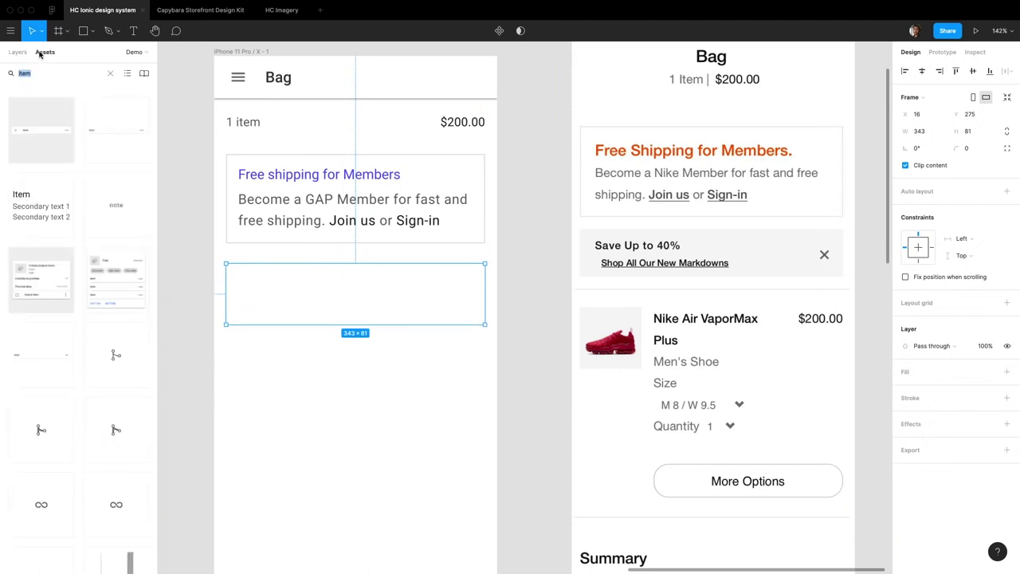
pyautogui.moveTo(44, 128); pyautogui.dragTo(364, 294)
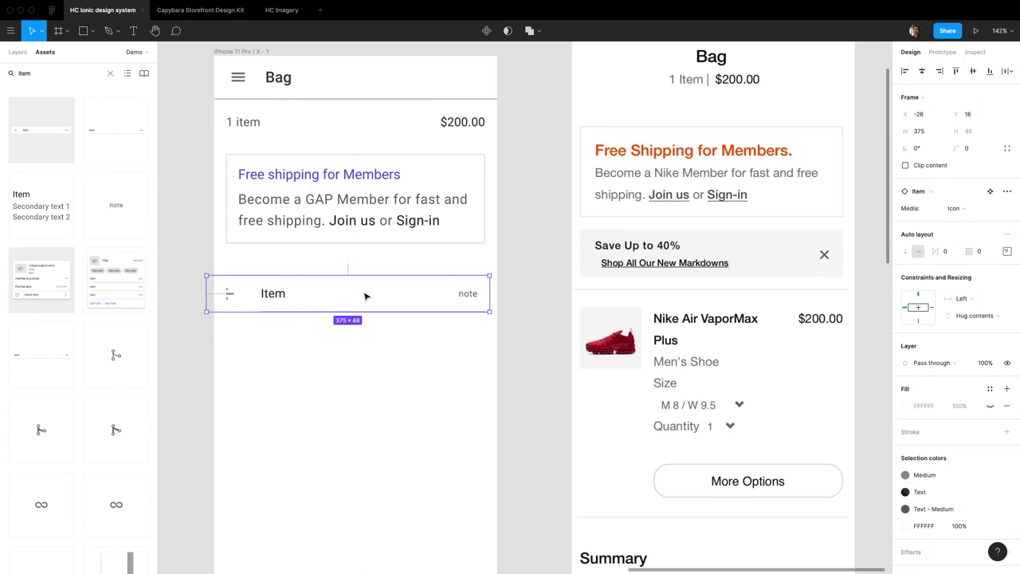
pyautogui.click(930, 132)
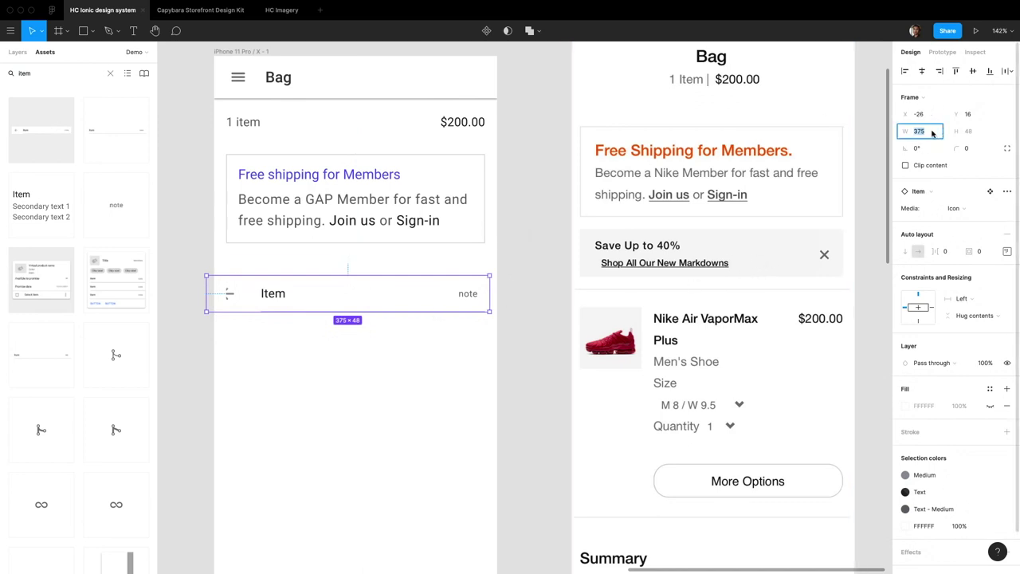
pyautogui.write('343')
pyautogui.press('Return')
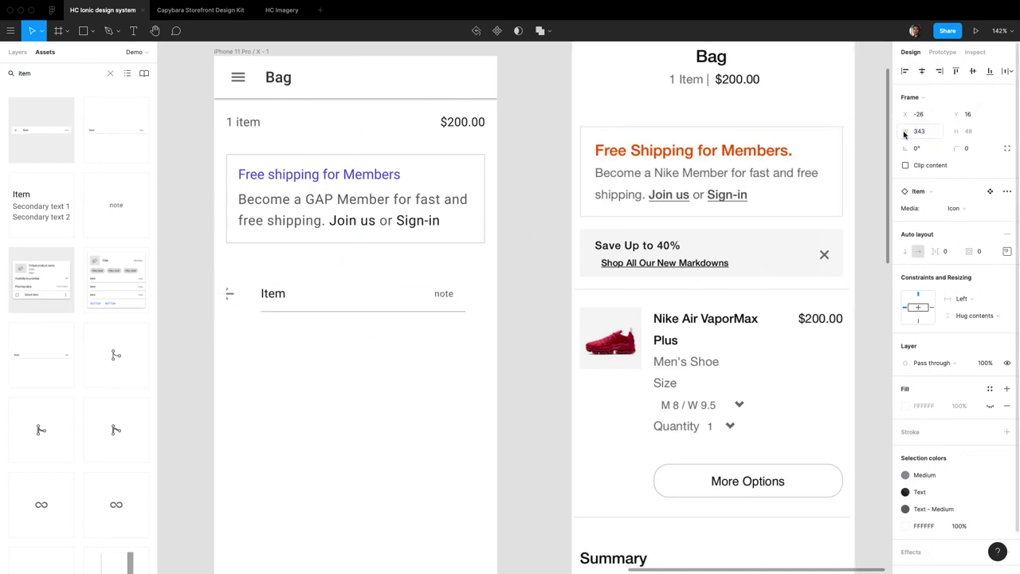
pyautogui.click(904, 71)
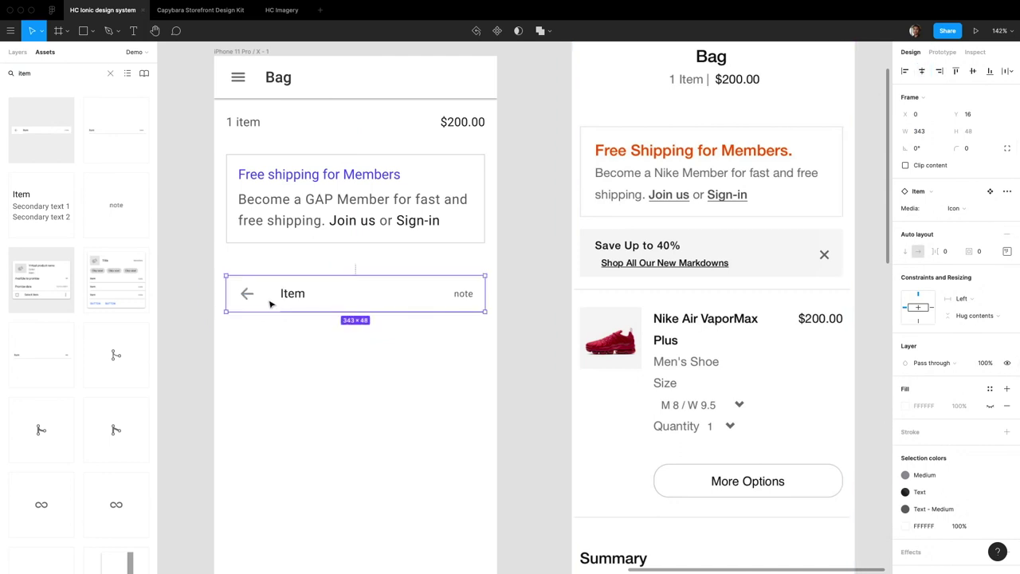
# - Rename Frame 1 to Promotion and fit it to its content at 343×48
pyautogui.click(18, 52)
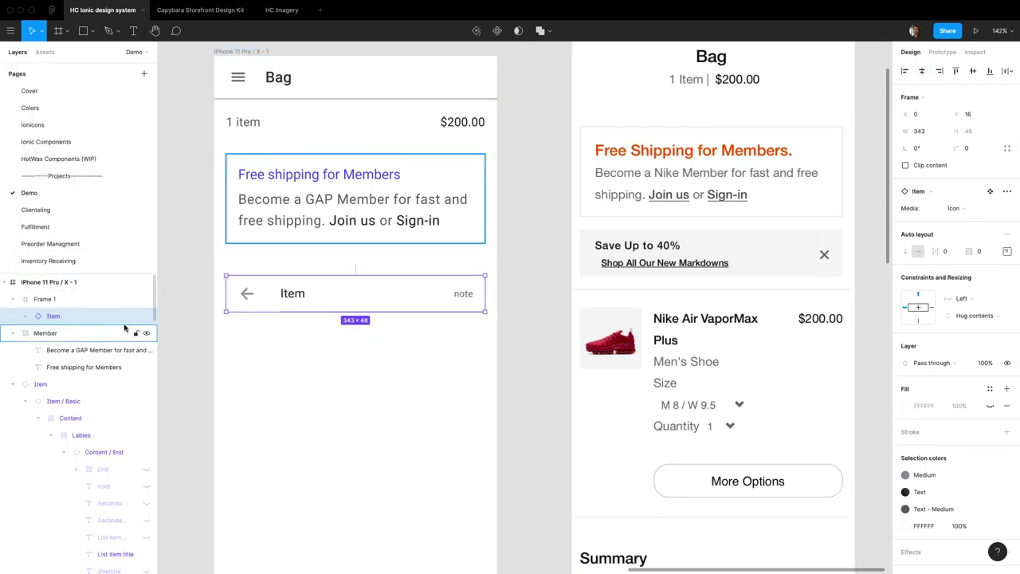
pyautogui.click(53, 301)
pyautogui.doubleClick(53, 300)
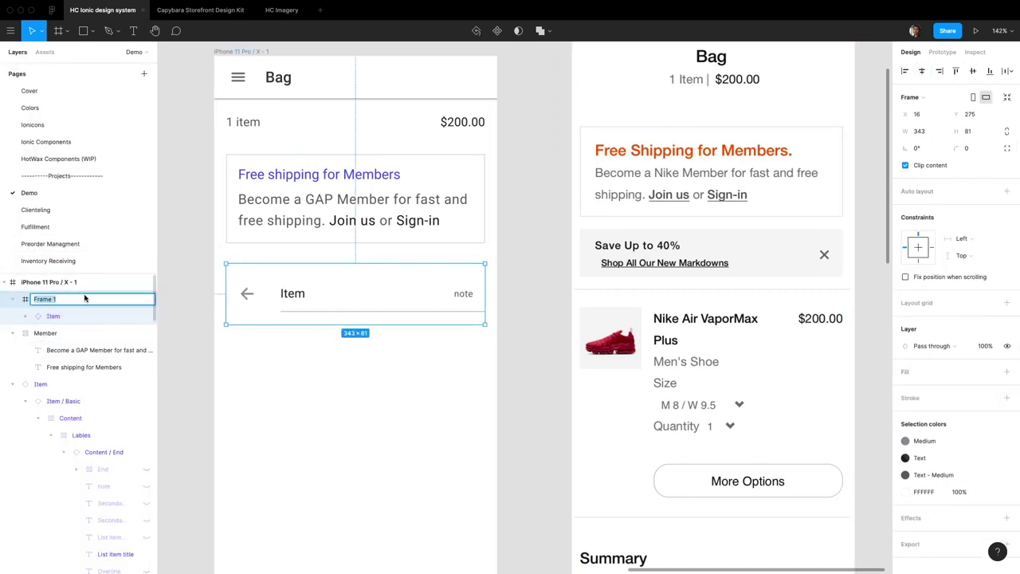
pyautogui.write('Promotion')
pyautogui.press('Return')
pyautogui.press('super+alt+shift+r')
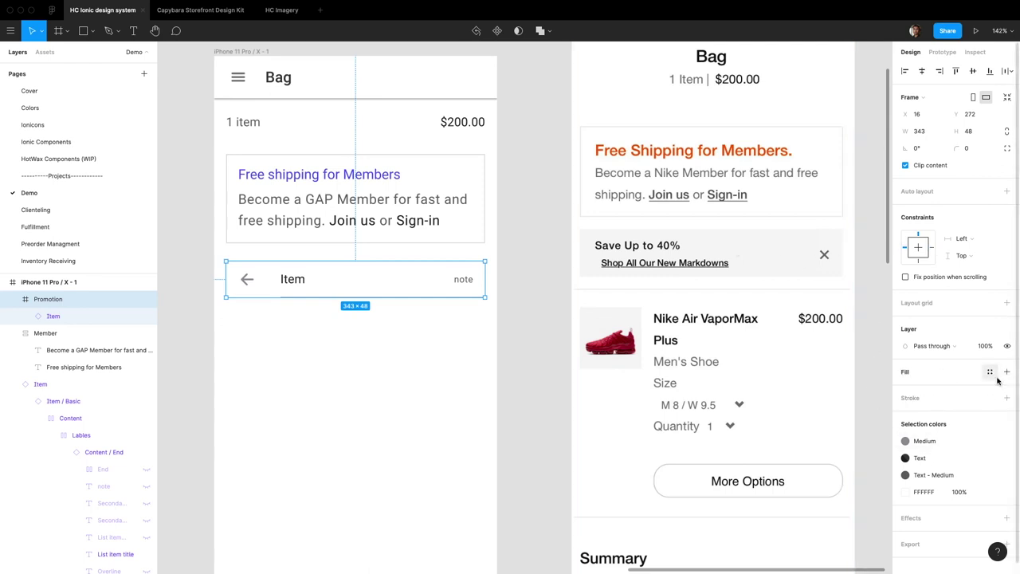
# - Fill the Promotion frame with the Light colour style
pyautogui.click(989, 372)
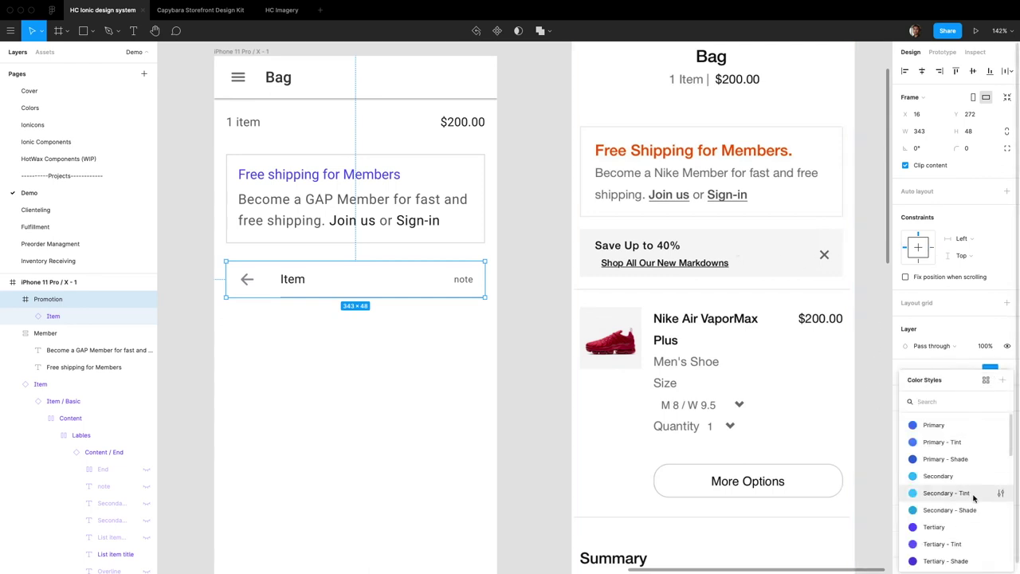
pyautogui.scroll(-5, 972, 494)
pyautogui.scroll(-4, 945, 547)
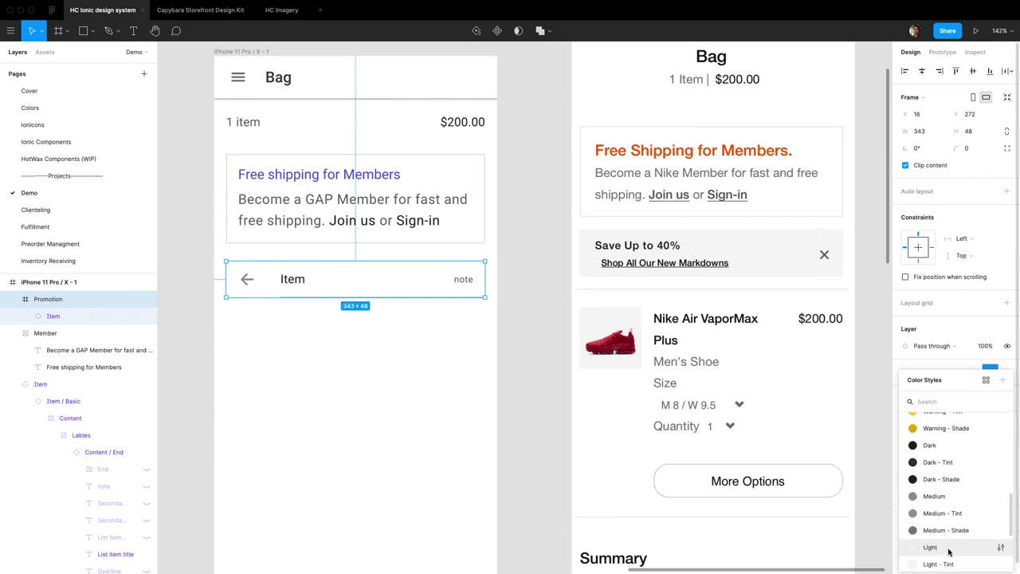
pyautogui.click(945, 500)
pyautogui.moveTo(53, 315); pyautogui.dragTo(30, 319)
pyautogui.click(50, 301)
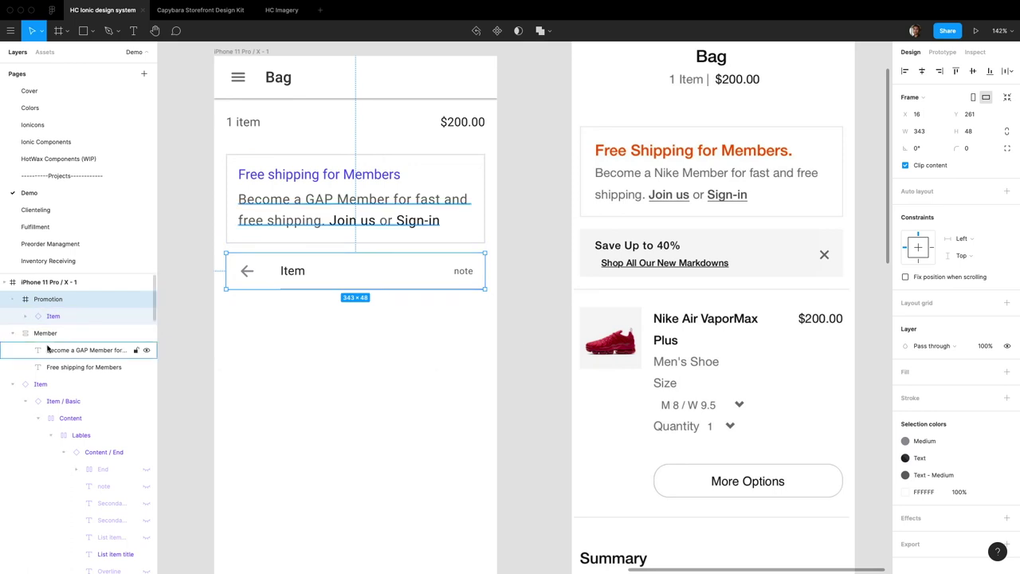
# - Strip the white fill and Item Border effect from the item's Lables and Media layers
pyautogui.click(79, 316)
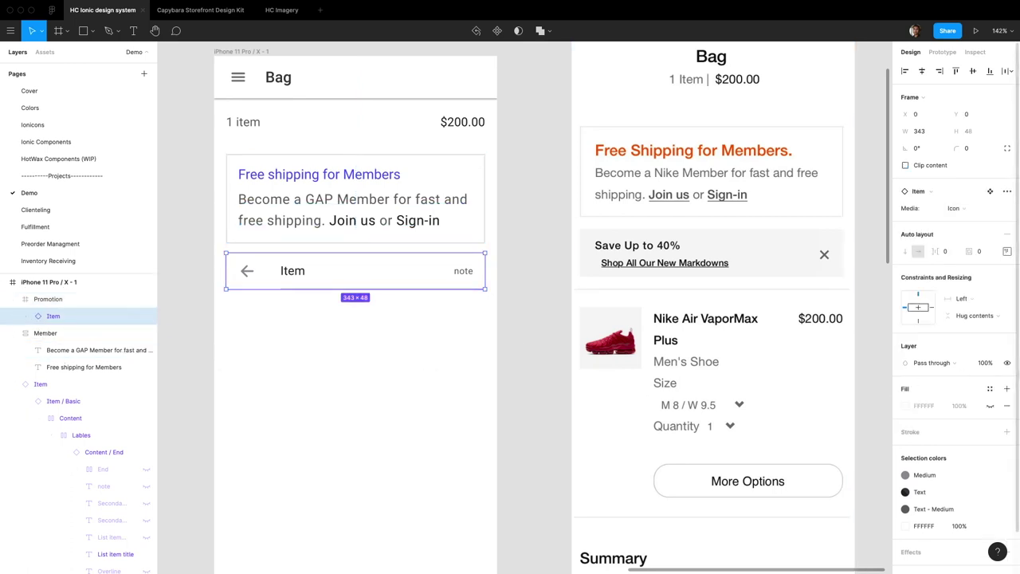
pyautogui.press('Return')
pyautogui.press('Return')
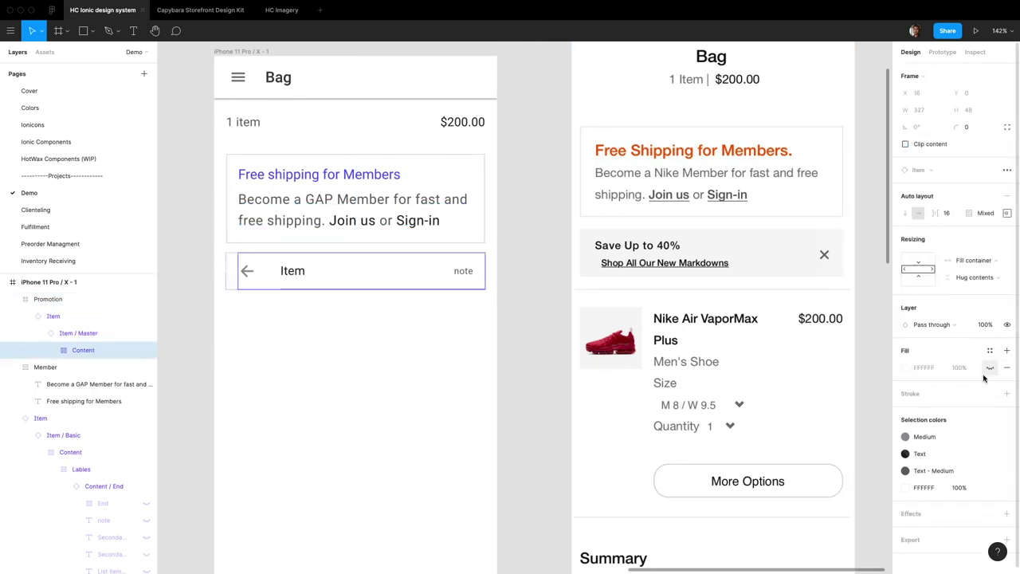
pyautogui.press('Return')
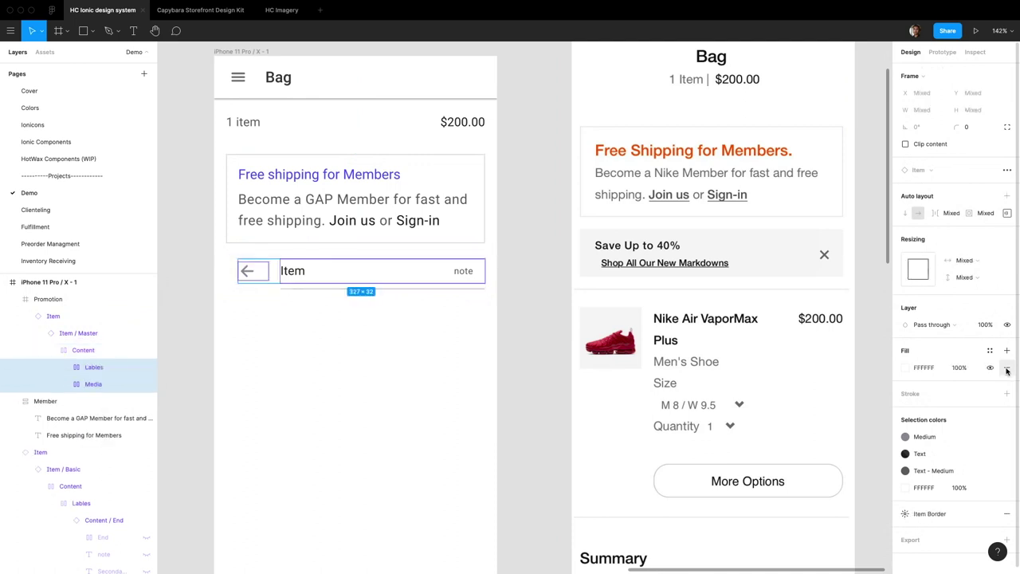
pyautogui.click(1006, 369)
pyautogui.hotkey('ctrl', 'z')
pyautogui.click(1006, 514)
pyautogui.click(1006, 367)
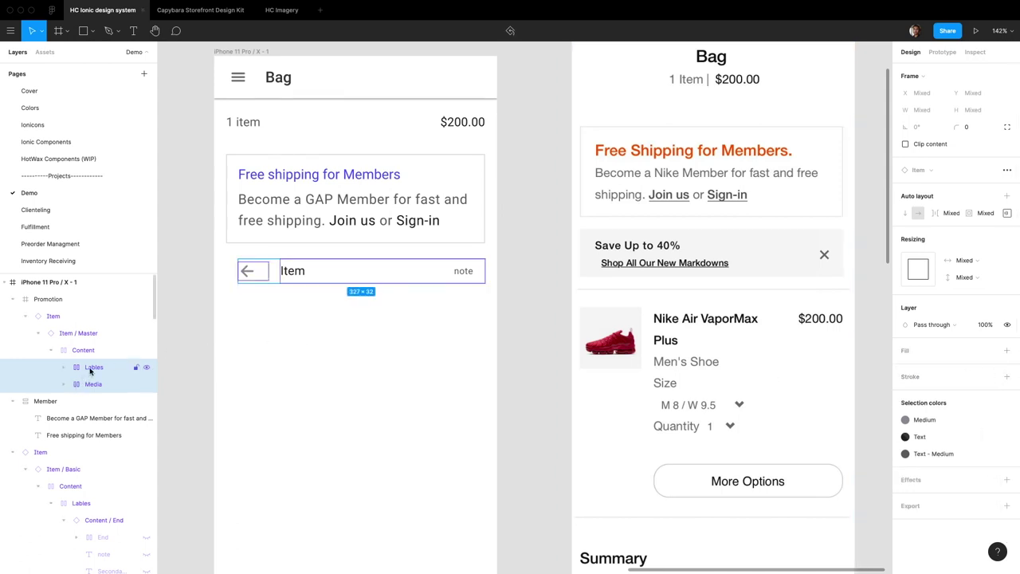
pyautogui.press('Return')
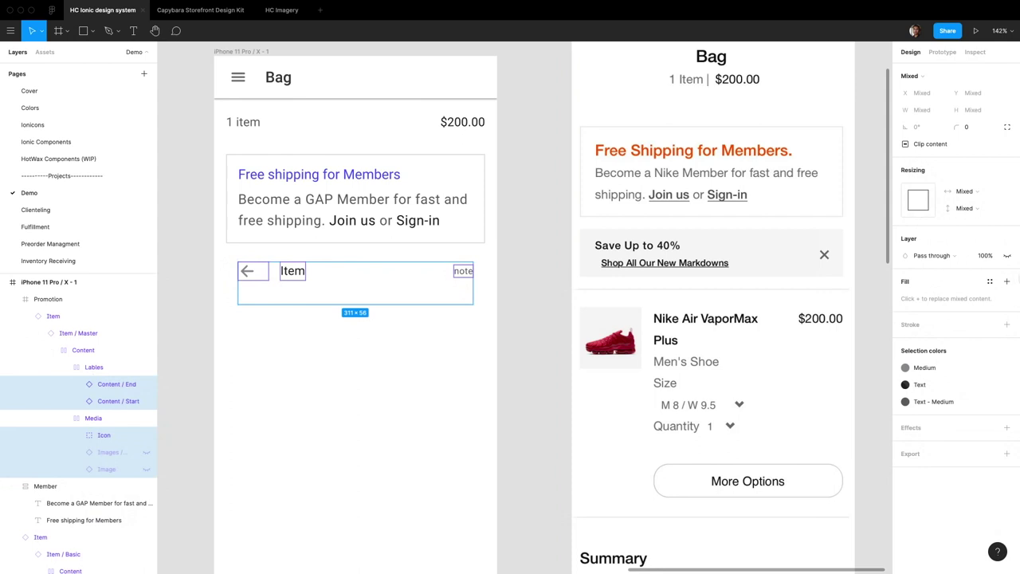
pyautogui.click(55, 298)
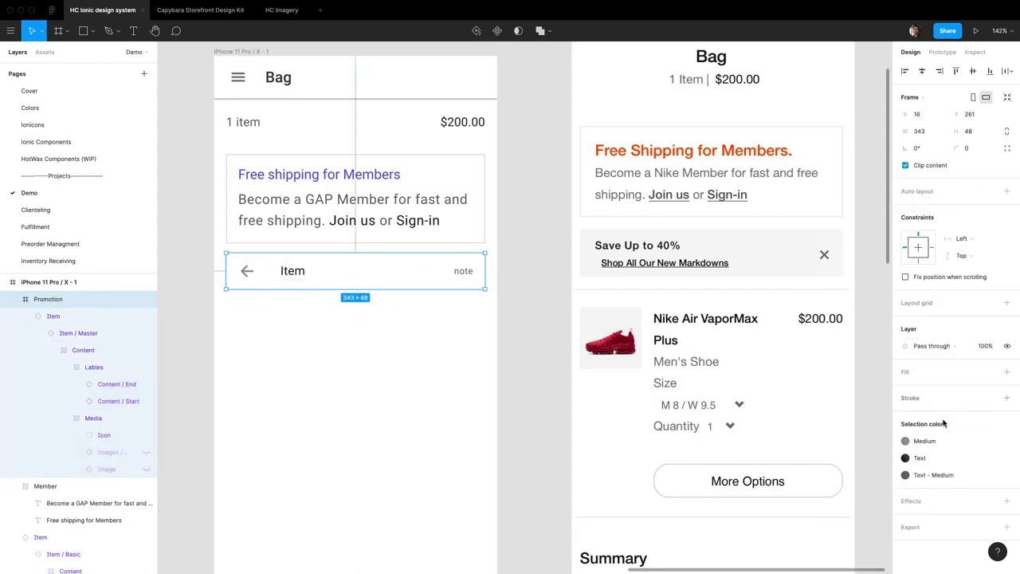
# - Reapply the Light fill to Promotion and set the item's media to None
pyautogui.click(990, 373)
pyautogui.write('light')
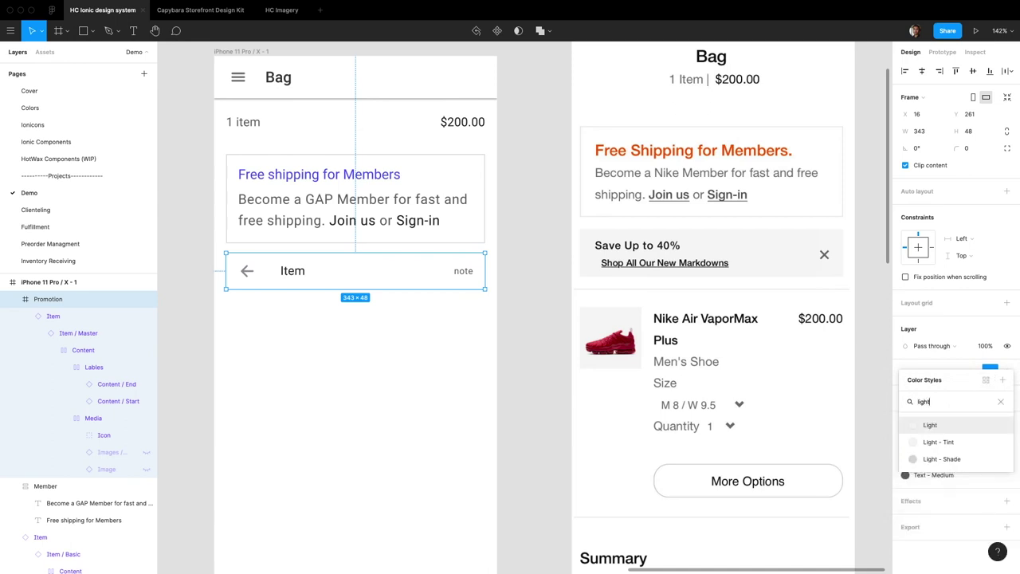
pyautogui.press('Return')
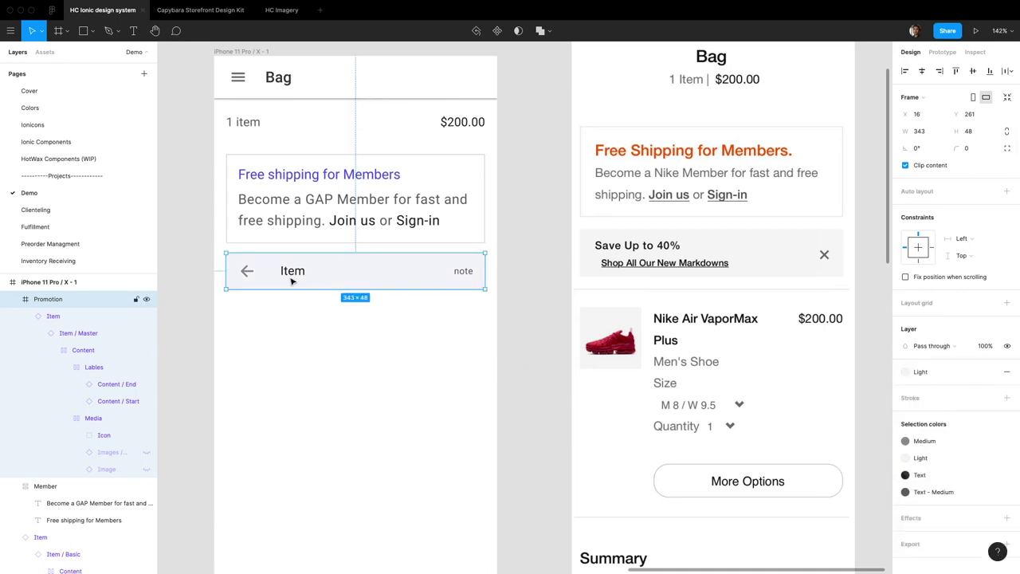
pyautogui.doubleClick(324, 279)
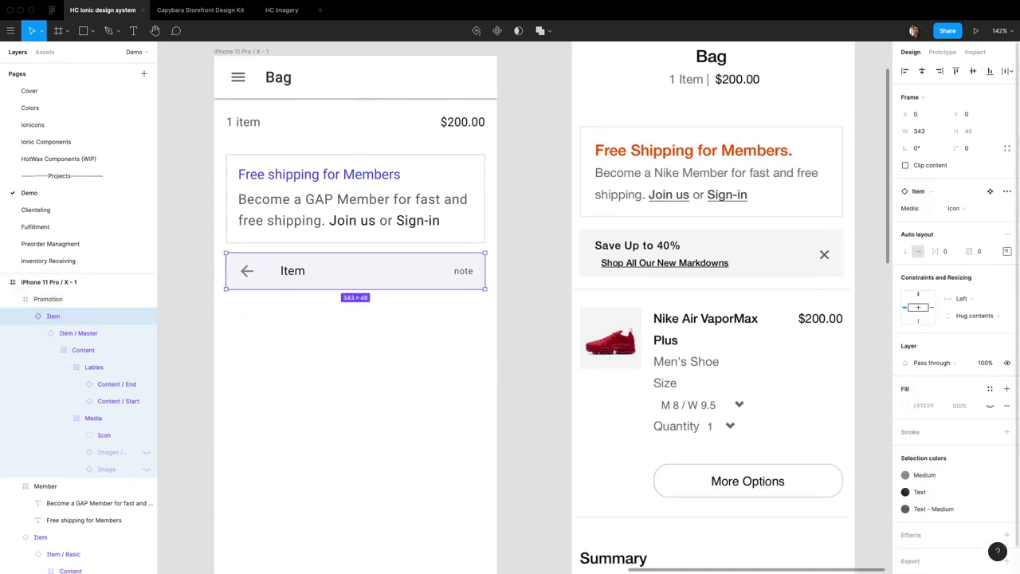
pyautogui.click(956, 207)
pyautogui.click(966, 195)
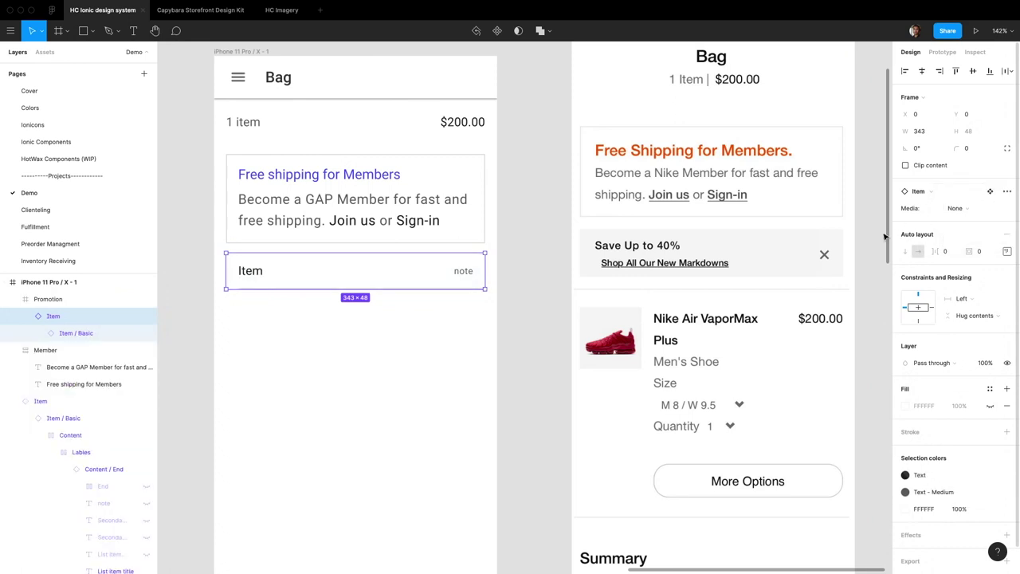
# - Hide the note text, show the End group and its arrow icon, and hide Button
pyautogui.click(119, 333)
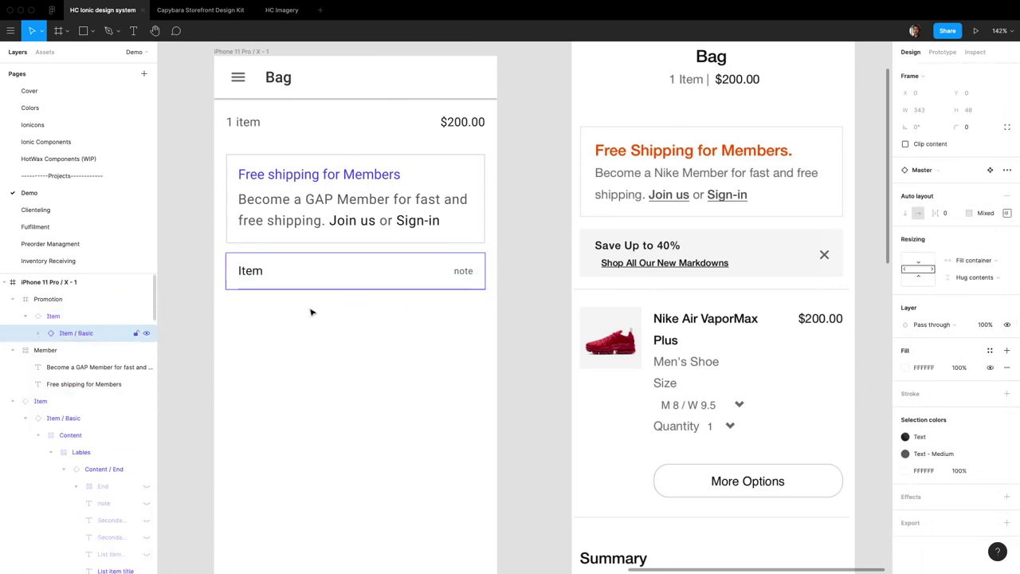
pyautogui.keyDown('super'); pyautogui.click(463, 271); pyautogui.keyUp('super')
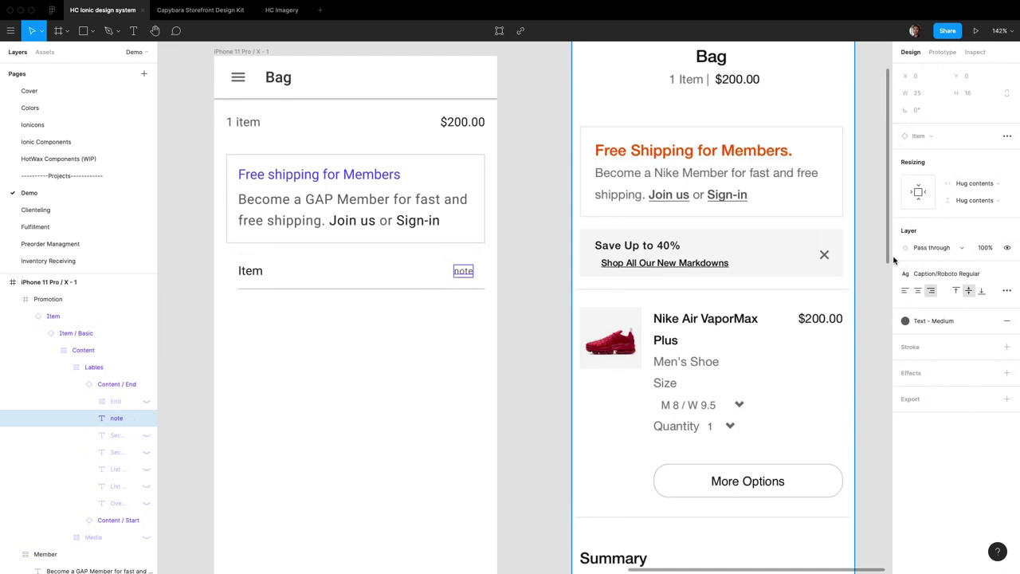
pyautogui.click(146, 419)
pyautogui.click(145, 401)
pyautogui.click(90, 402)
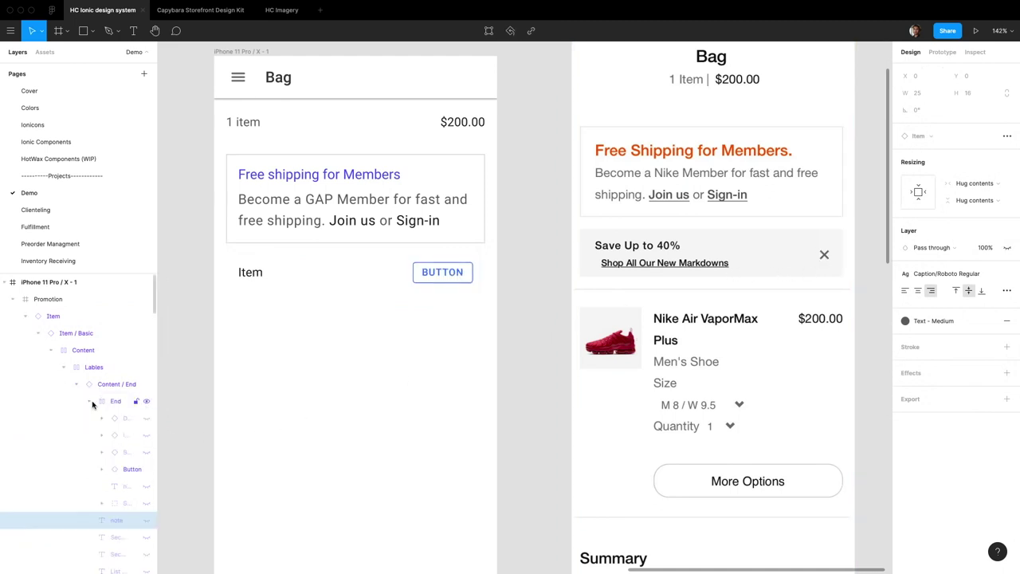
pyautogui.click(145, 434)
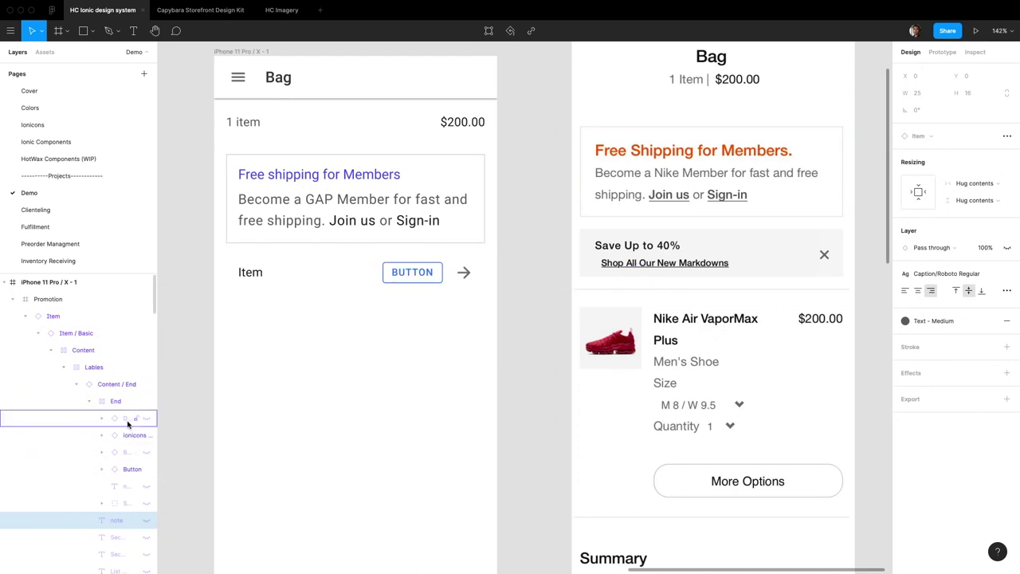
pyautogui.click(146, 468)
pyautogui.click(89, 401)
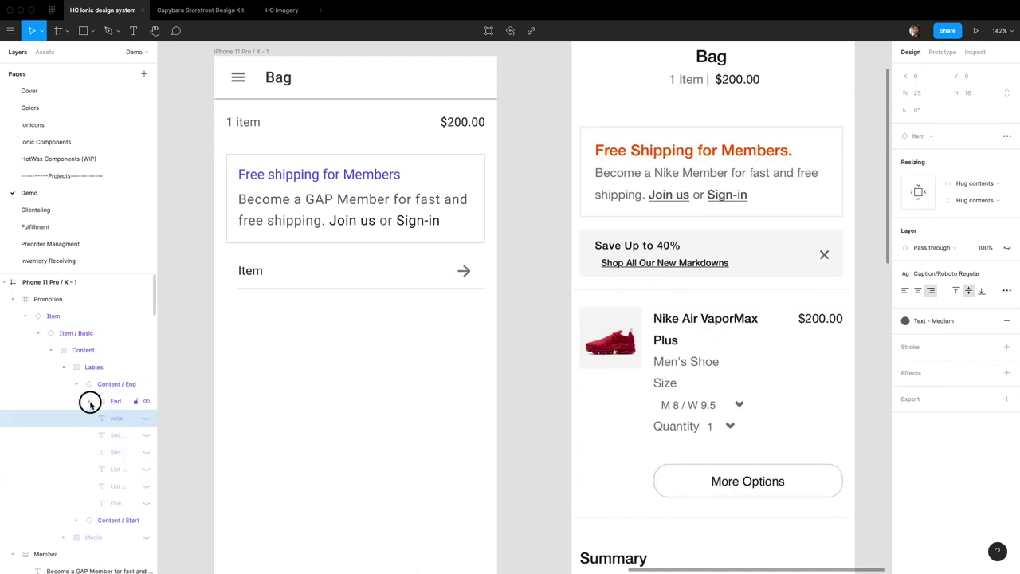
pyautogui.click(90, 401)
# - Swap the arrow-forward icon instance for the plain ionicons / close icon
pyautogui.click(128, 435)
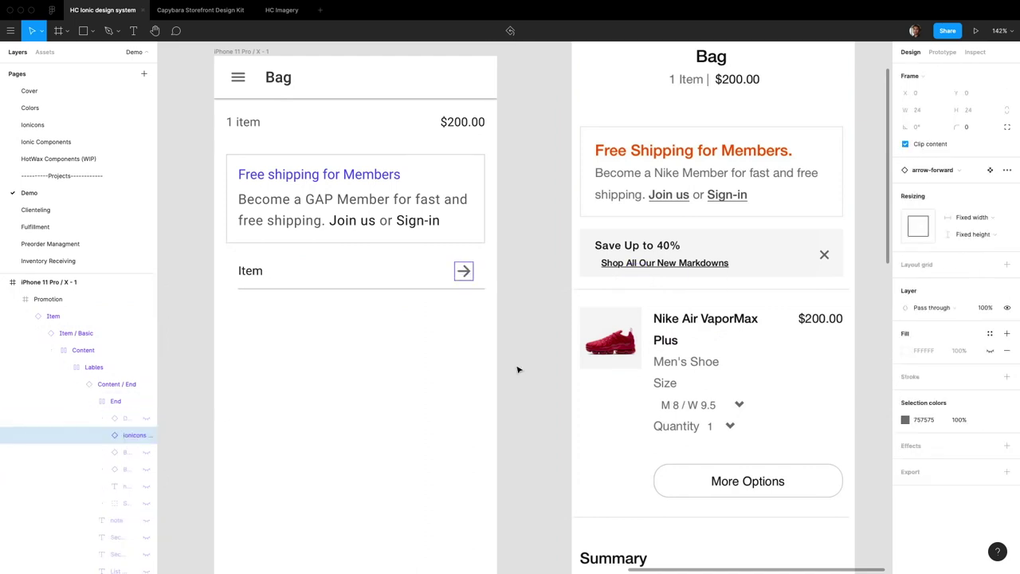
pyautogui.click(931, 168)
pyautogui.write('close')
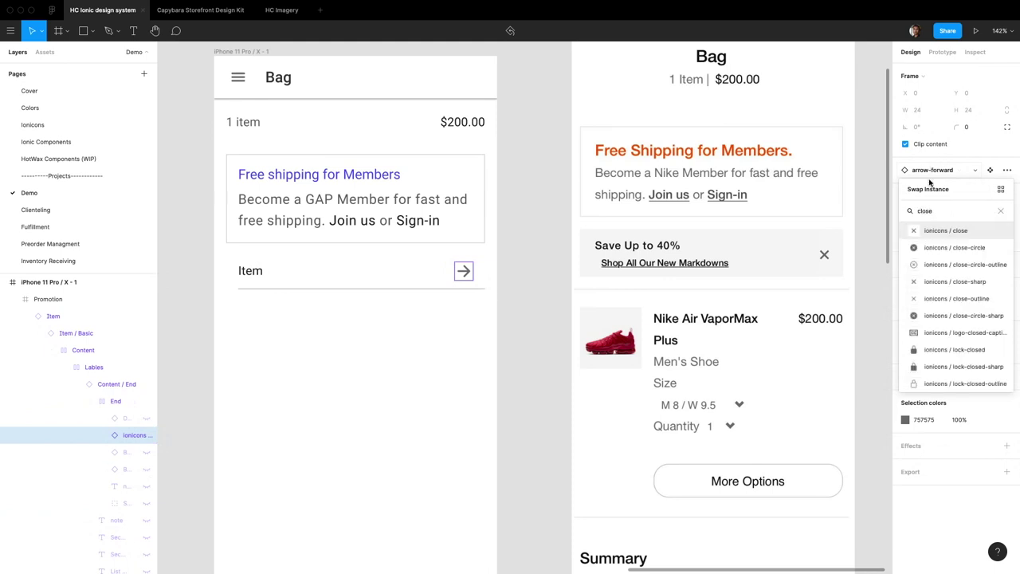
pyautogui.click(925, 244)
pyautogui.hotkey('ctrl', 'z')
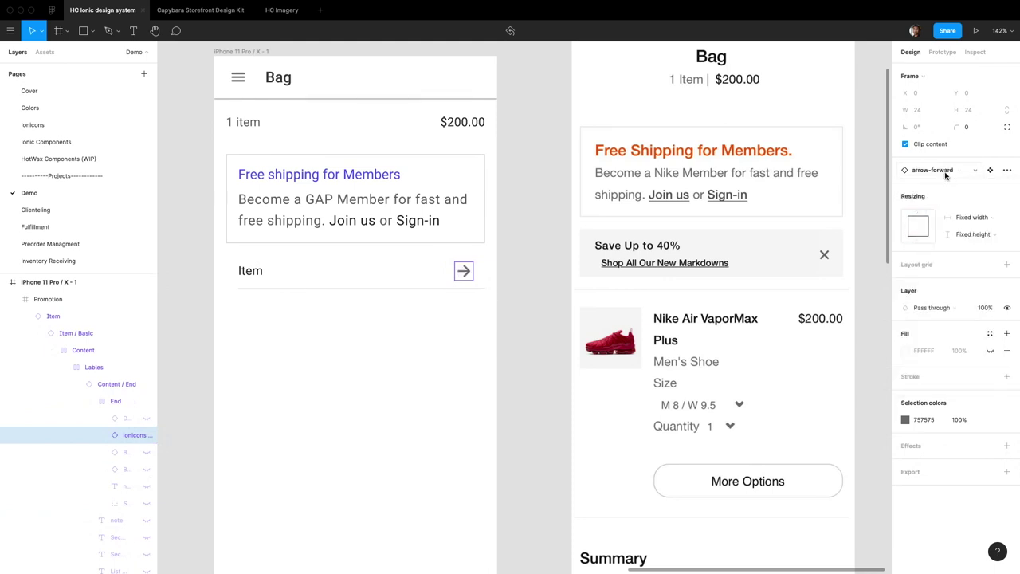
pyautogui.click(945, 170)
pyautogui.write('close')
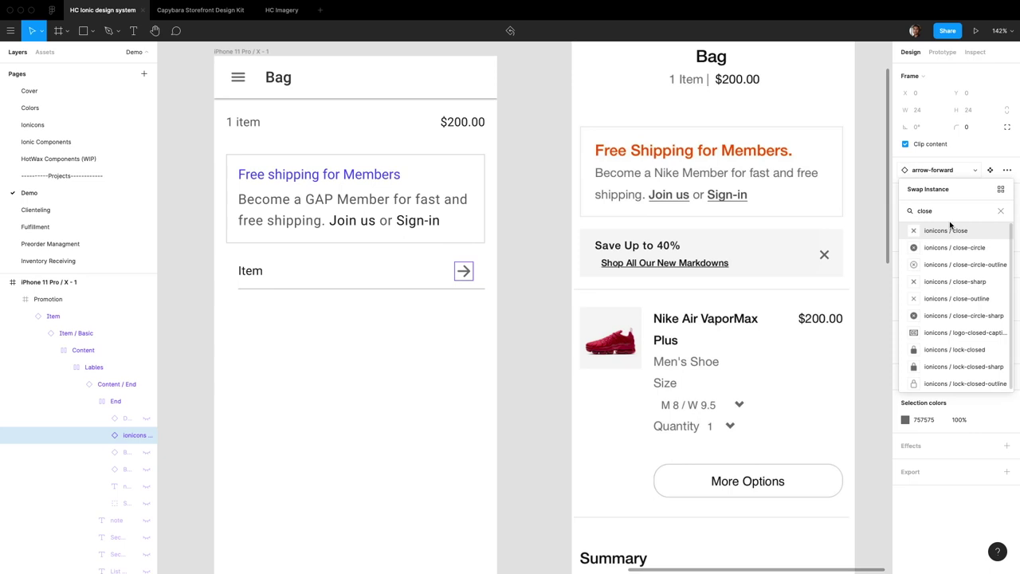
pyautogui.click(951, 228)
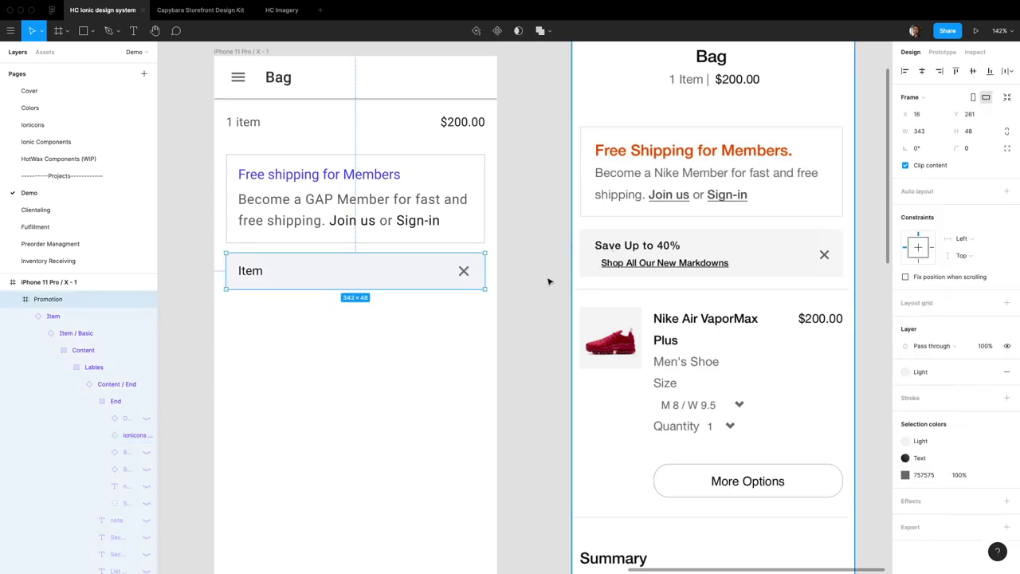
# - Retitle the row 'Save Up to 40%' with an auto-width 'Shop All Our New Markdowns' subtitle
pyautogui.doubleClick(258, 271)
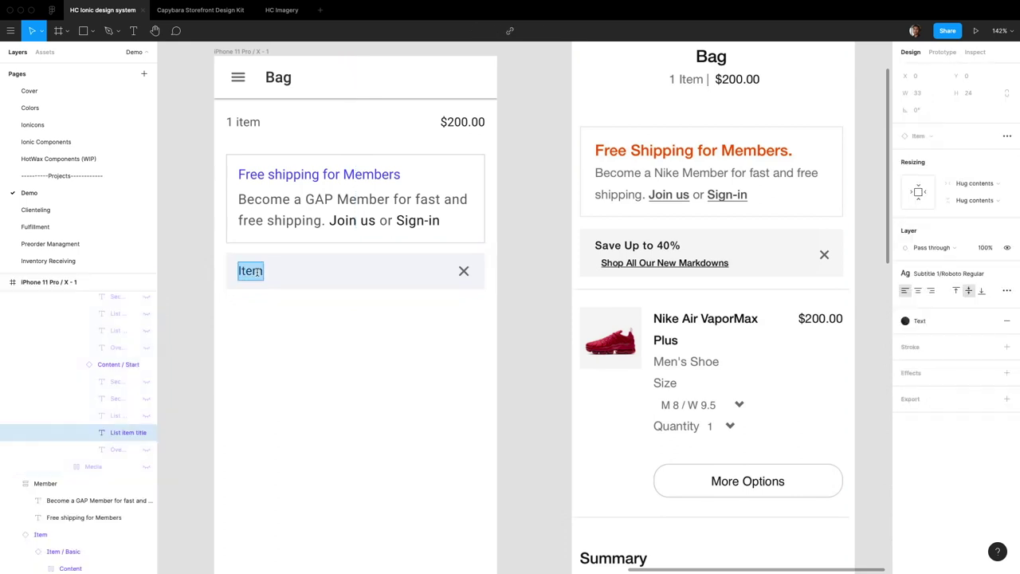
pyautogui.write('Save Up to 40%')
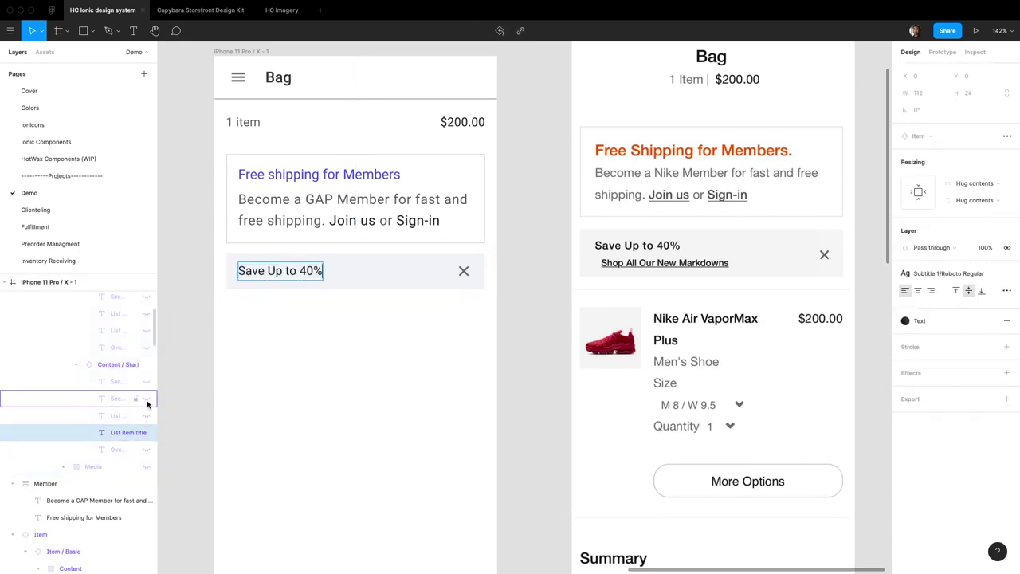
pyautogui.click(146, 398)
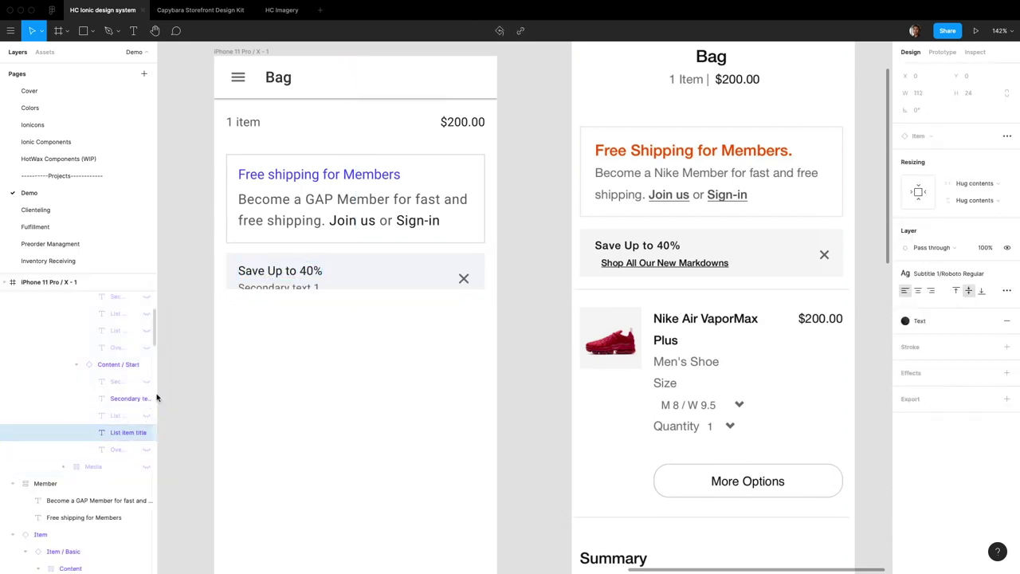
pyautogui.doubleClick(279, 286)
pyautogui.hotkey('ctrl', 'a')
pyautogui.write('Shop All Our New Markdowns')
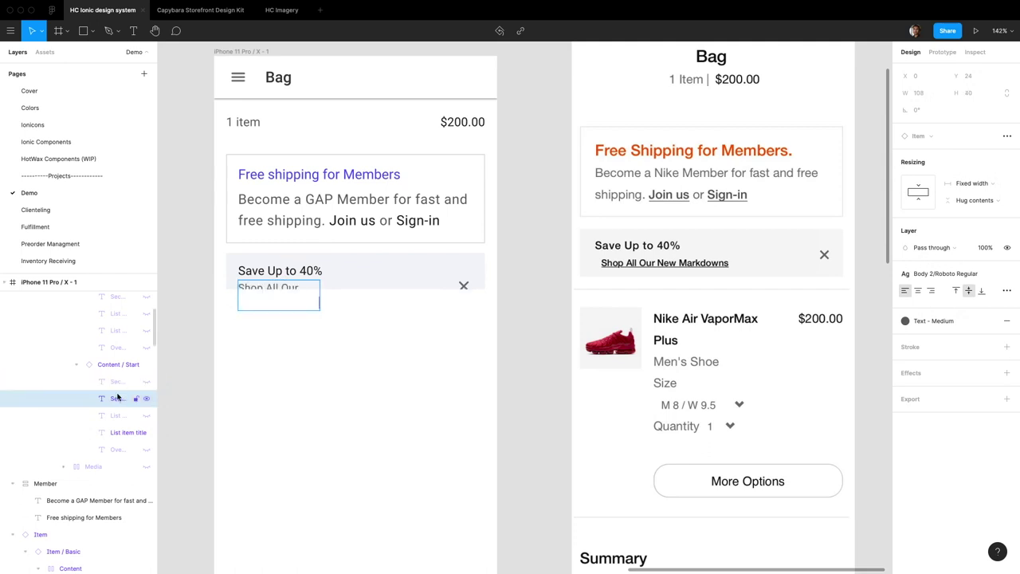
pyautogui.press('Escape')
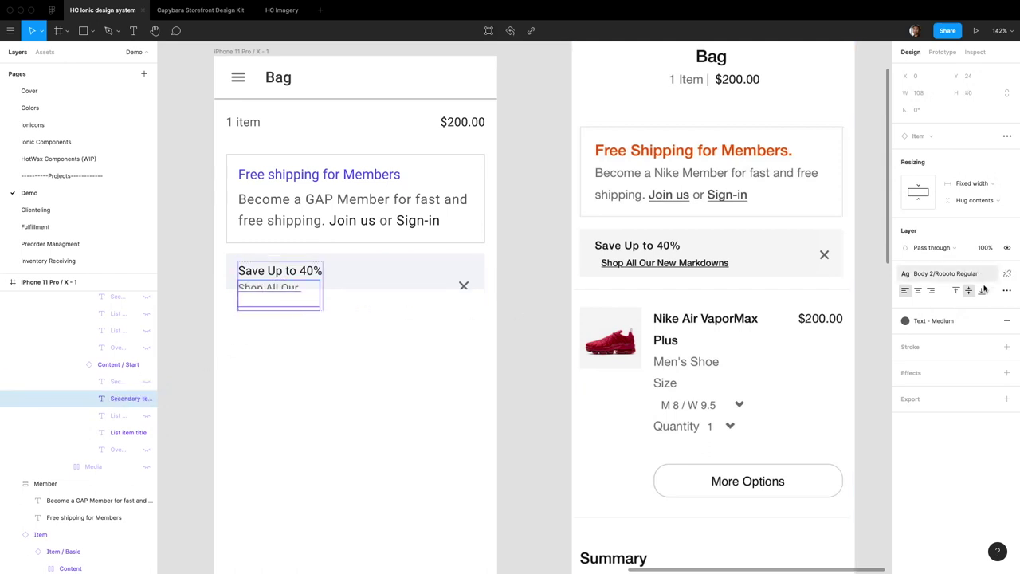
pyautogui.click(1010, 292)
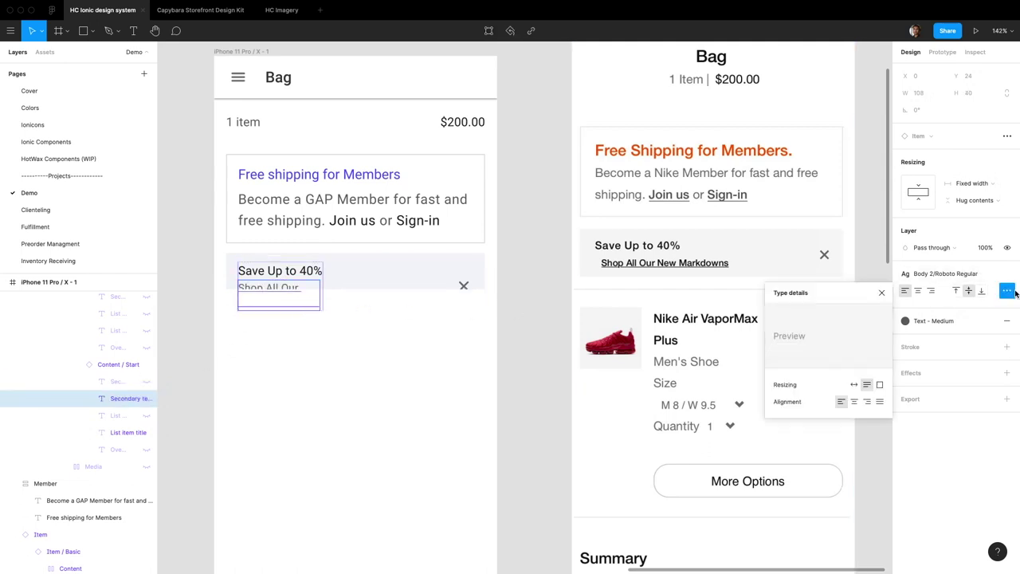
pyautogui.click(853, 384)
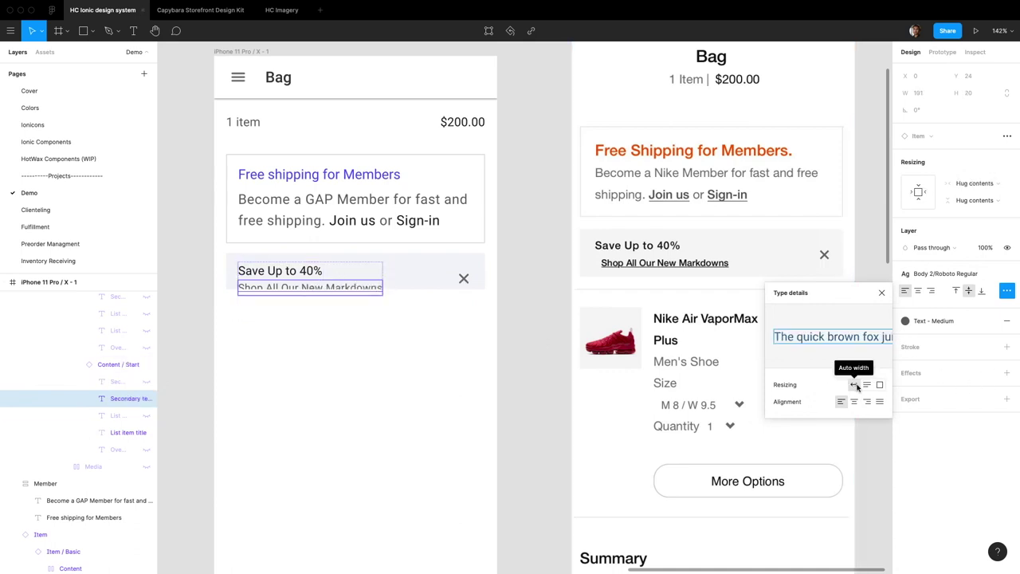
pyautogui.click(882, 292)
# - Apply auto layout to the Promotion frame so it resizes to 343×68
pyautogui.scroll(-5, 100, 395)
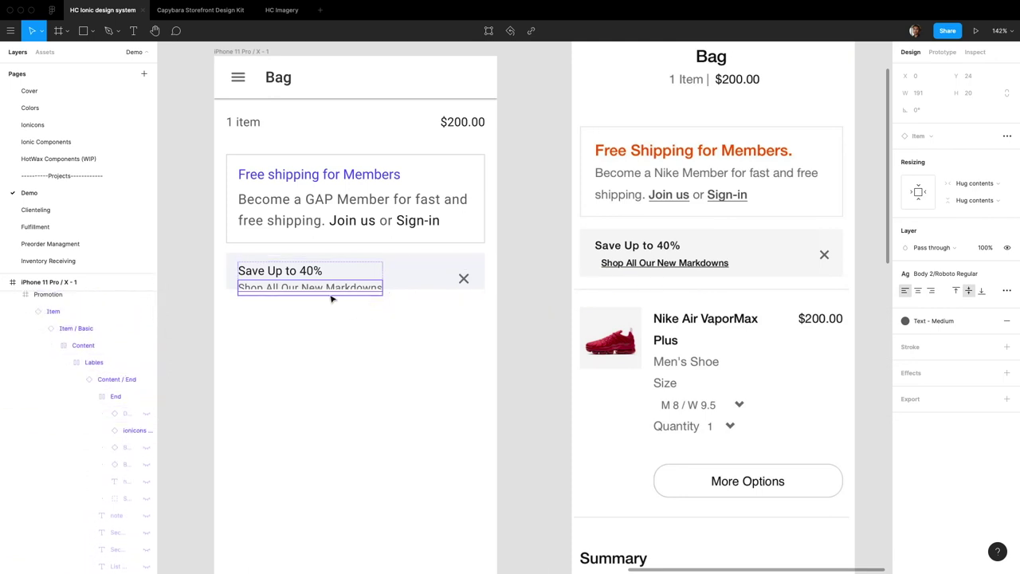
pyautogui.click(71, 297)
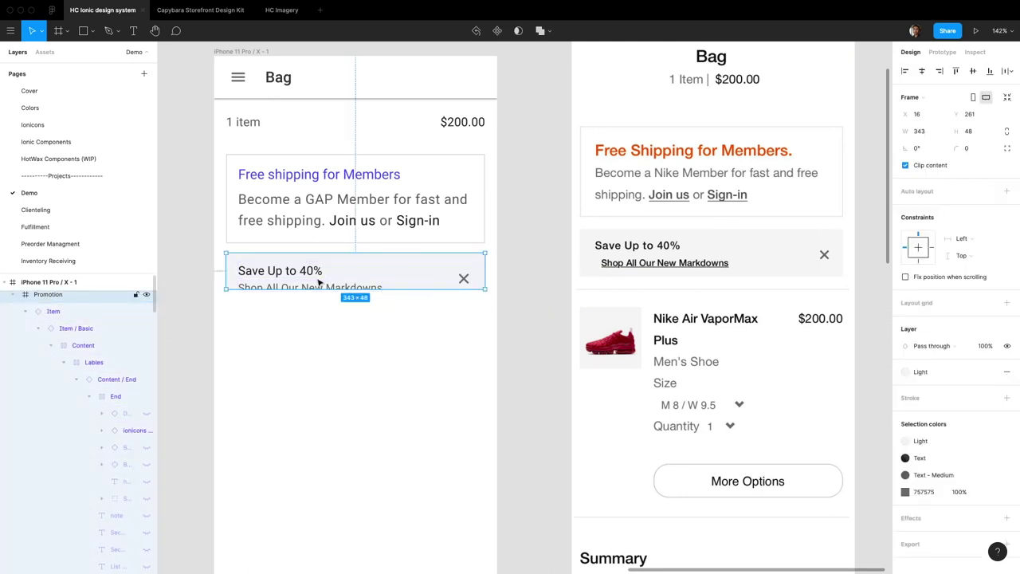
pyautogui.hotkey('shift', 'a')
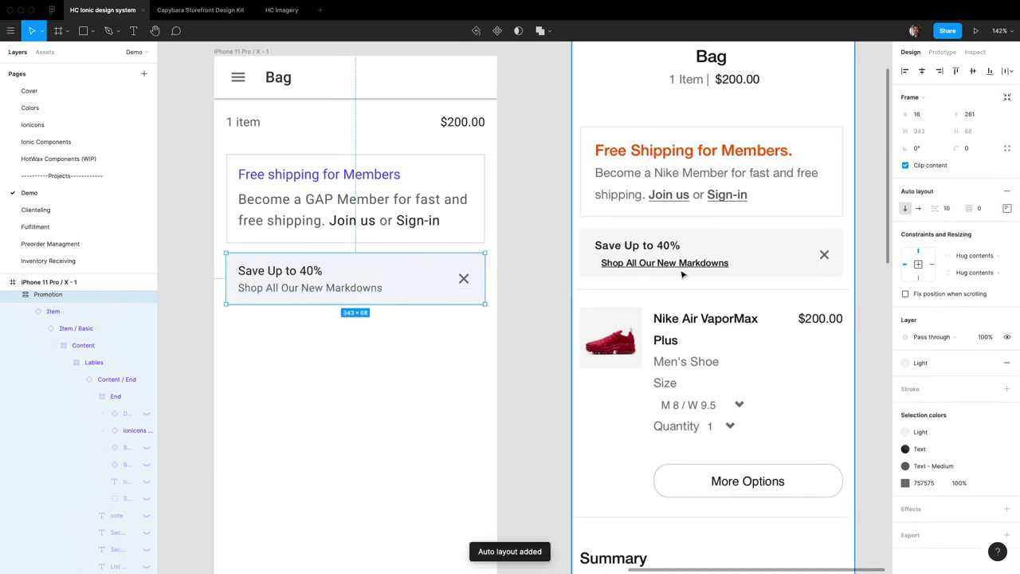
pyautogui.click(30, 312)
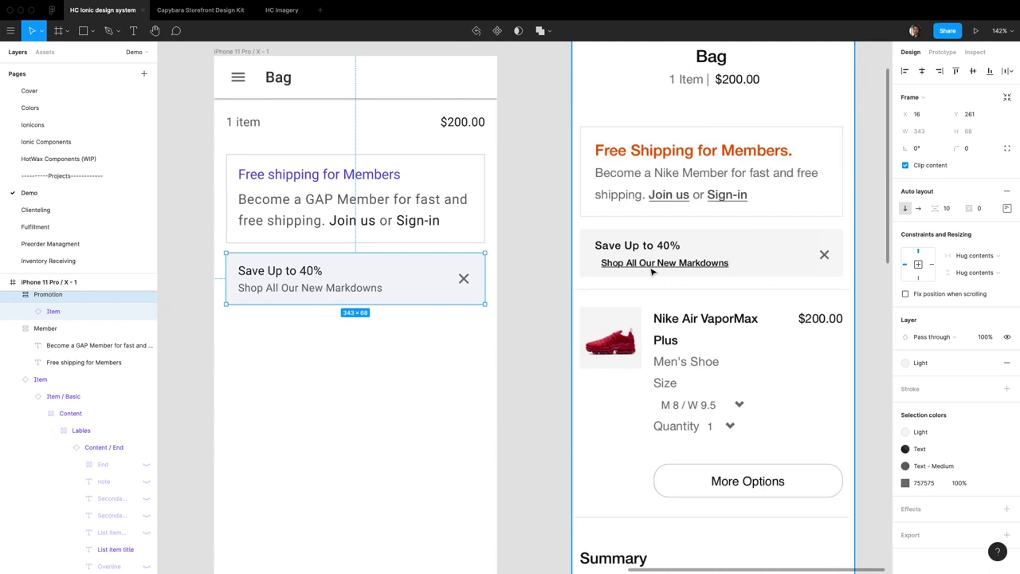
pyautogui.doubleClick(296, 288)
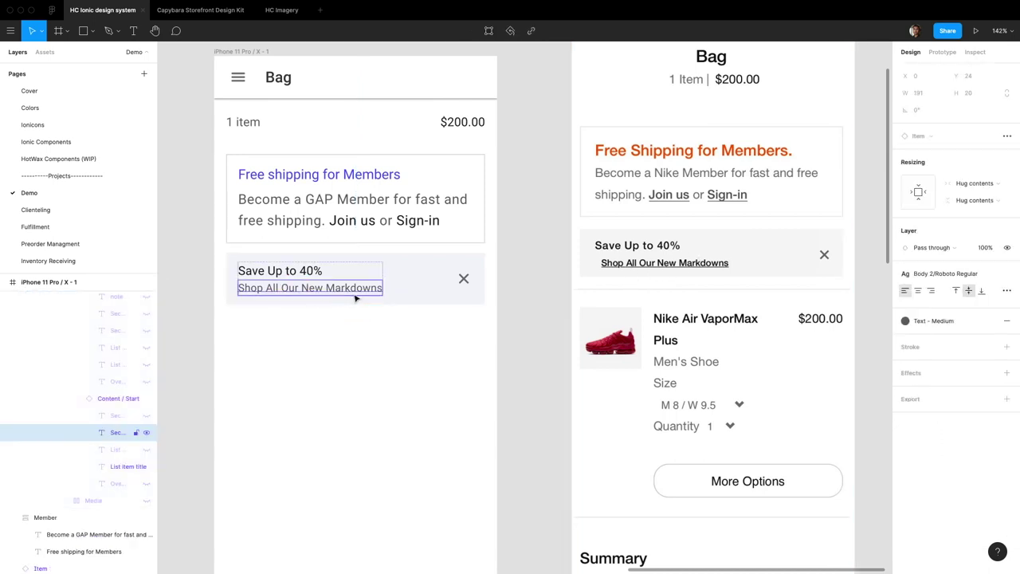
pyautogui.press('Escape')
pyautogui.click(597, 174)
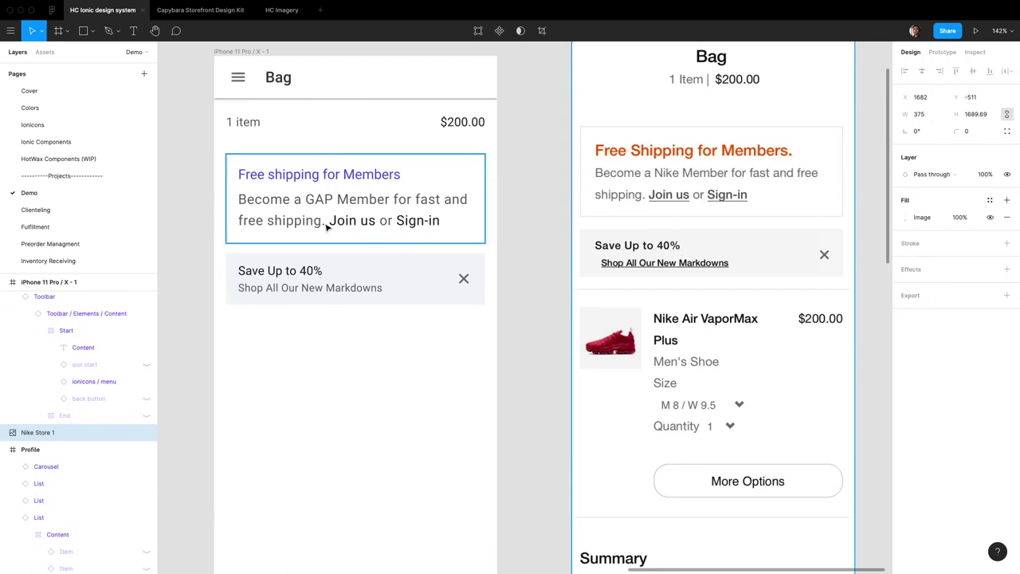
# - Scroll down to show the Nike reference's Summary section below the promotion row
pyautogui.scroll(-5, 647, 344)
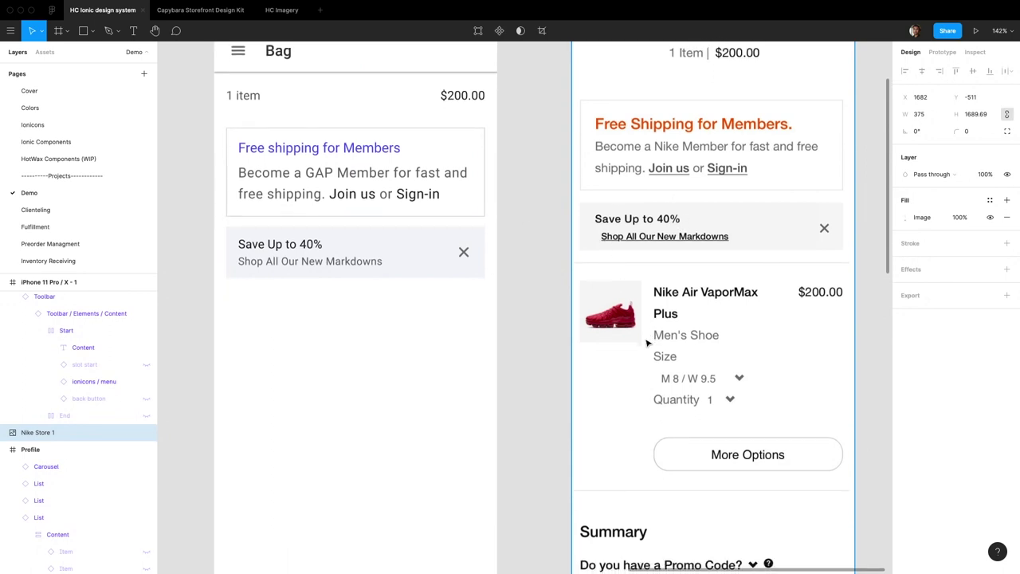
pyautogui.scroll(-3, 670, 310)
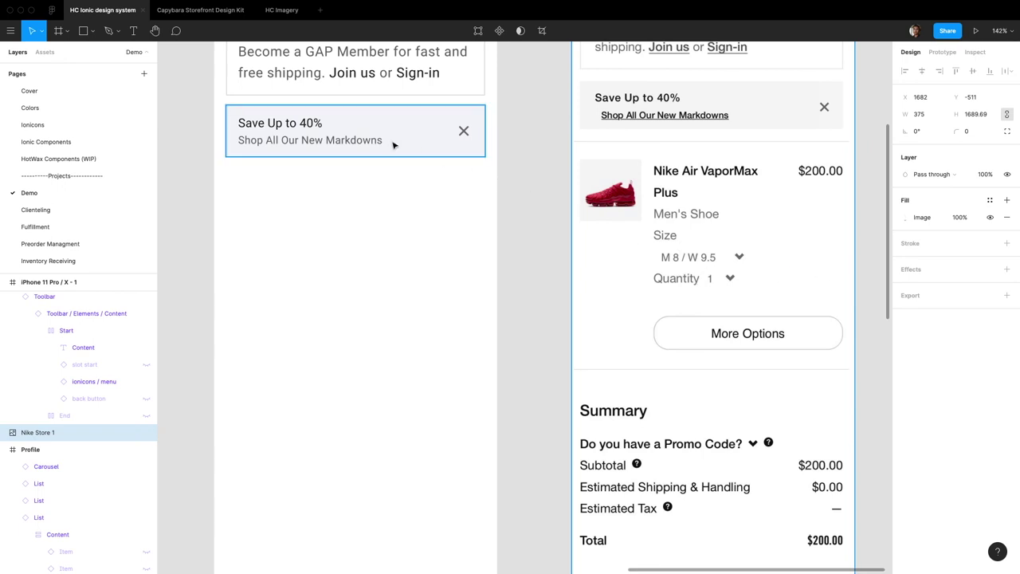
# - Draw a 343-wide frame centred horizontally just below the promotion row
pyautogui.click(380, 214)
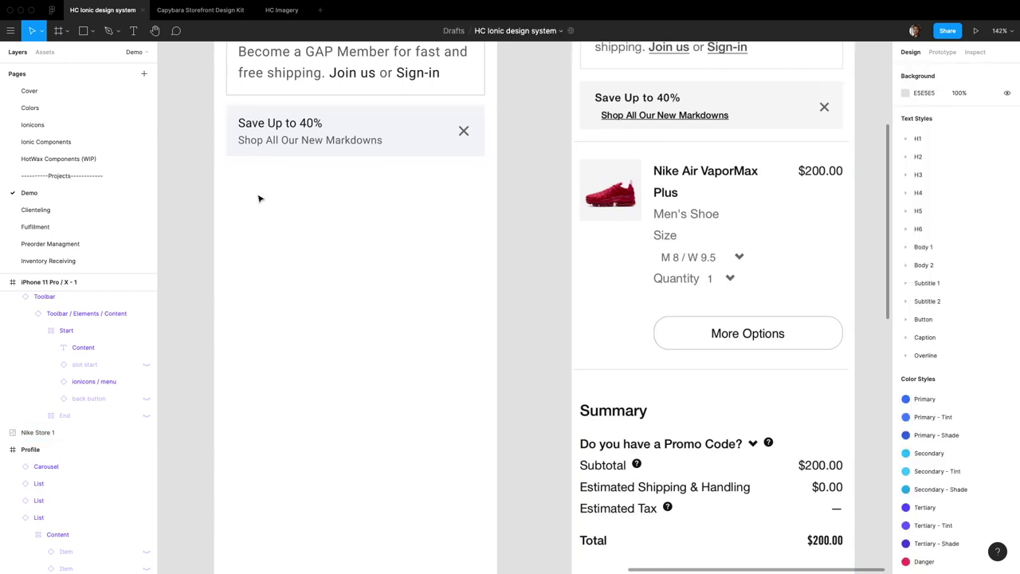
pyautogui.press('f')
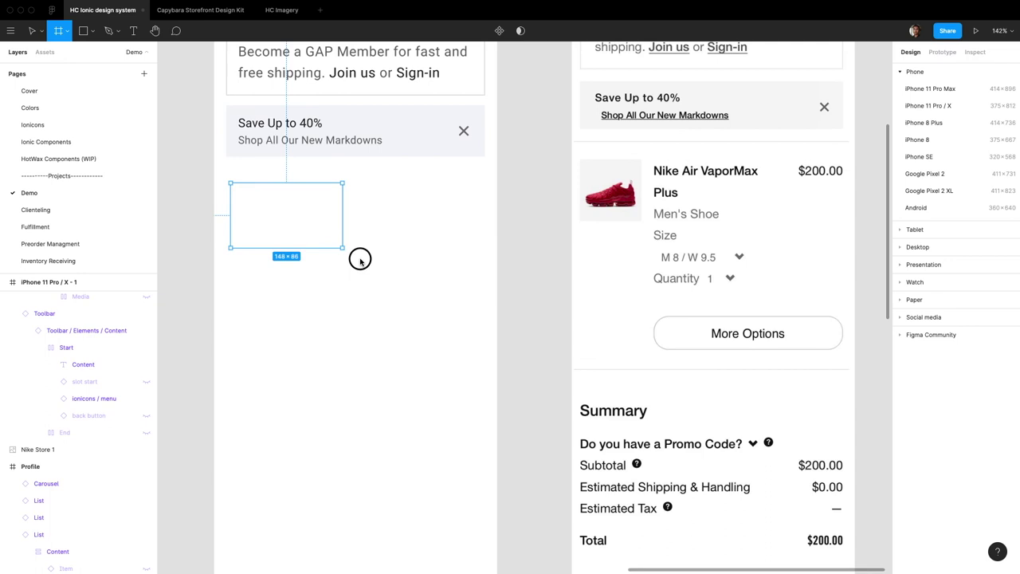
pyautogui.moveTo(360, 258)
pyautogui.mouseDown()
pyautogui.moveTo(455, 355)
pyautogui.moveTo(486, 360)
pyautogui.mouseUp()
pyautogui.click(925, 133)
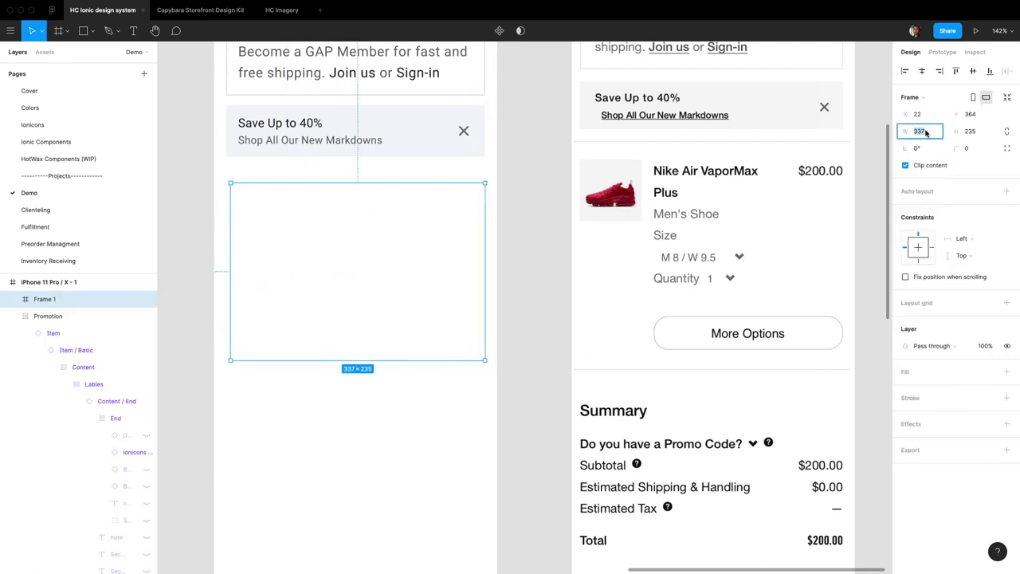
pyautogui.write('343')
pyautogui.press('Return')
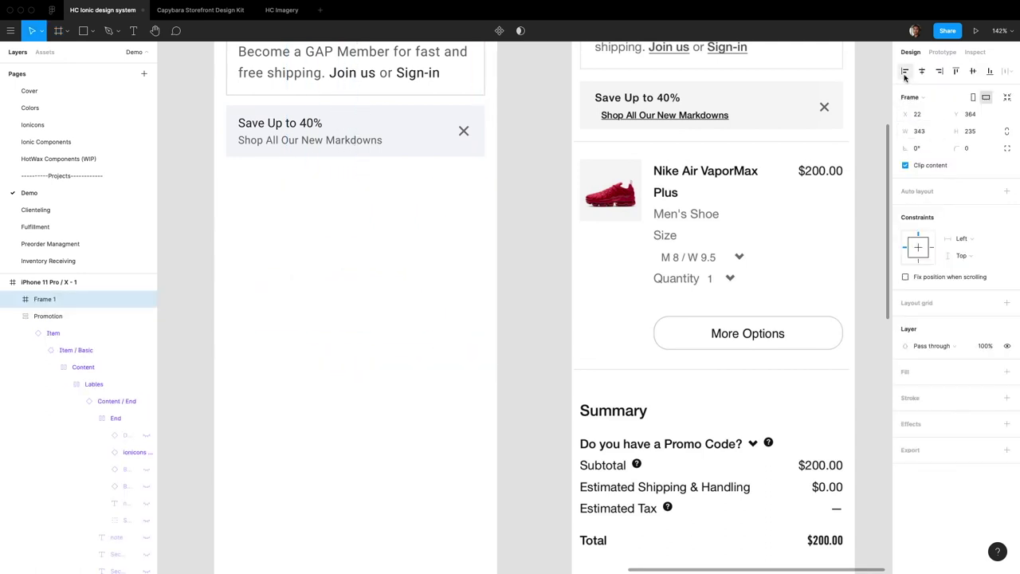
pyautogui.click(921, 71)
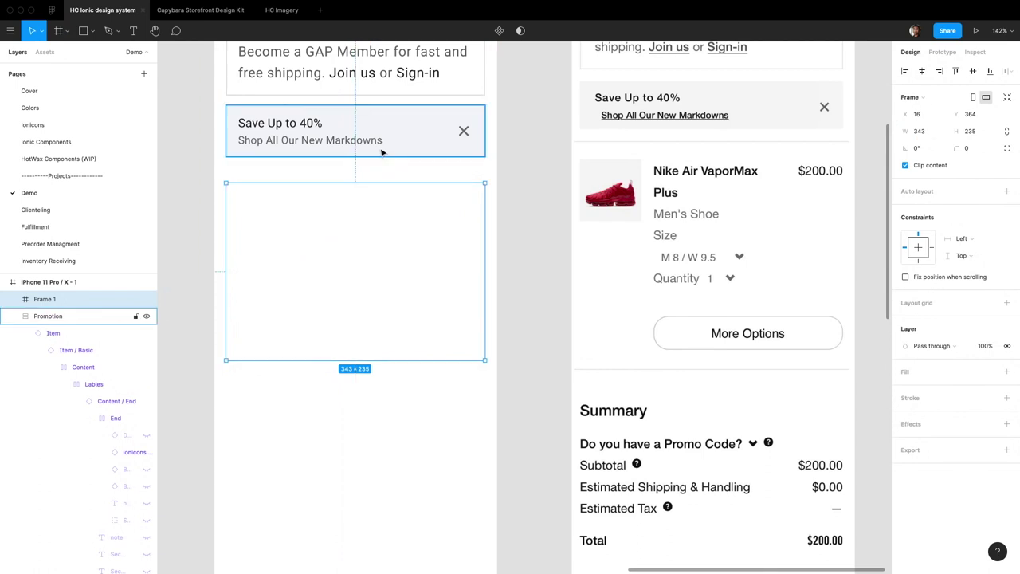
pyautogui.hotkey('shift', 'Up')
pyautogui.hotkey('shift', 'Up')
pyautogui.press('Down')
pyautogui.press('Down')
pyautogui.press('Down')
pyautogui.press('Down')
pyautogui.press('Down')
pyautogui.press('Down')
pyautogui.press('Down')
pyautogui.press('Down')
pyautogui.press('Down')
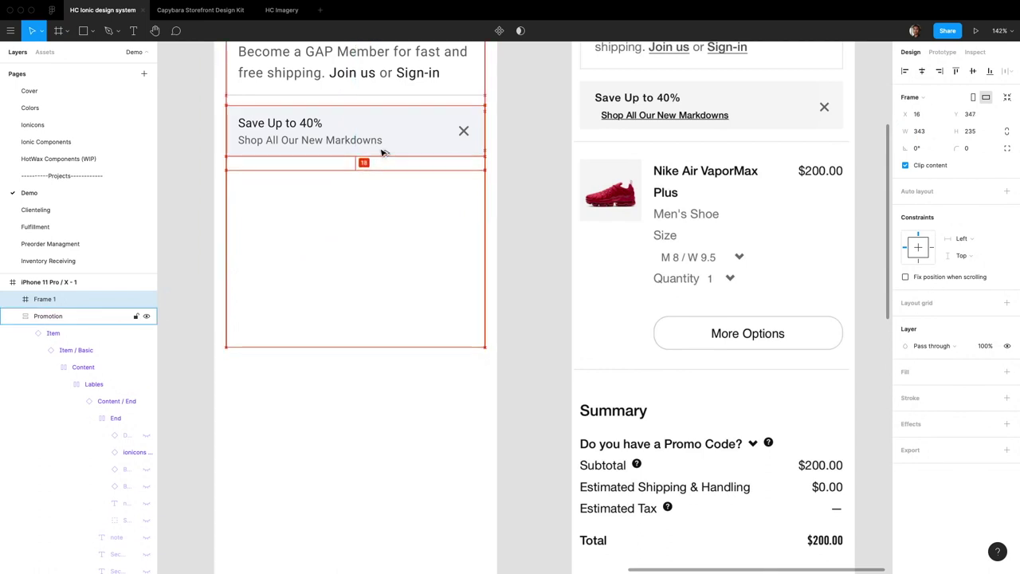
# - Rename the new frame to Cart Item
pyautogui.doubleClick(48, 299)
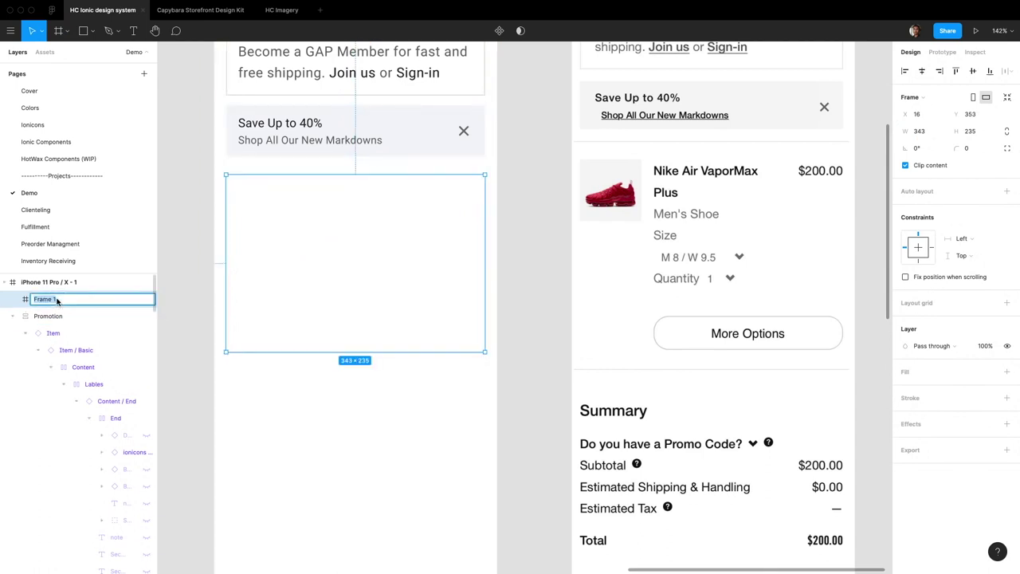
pyautogui.write('Prod Item')
pyautogui.press('Return')
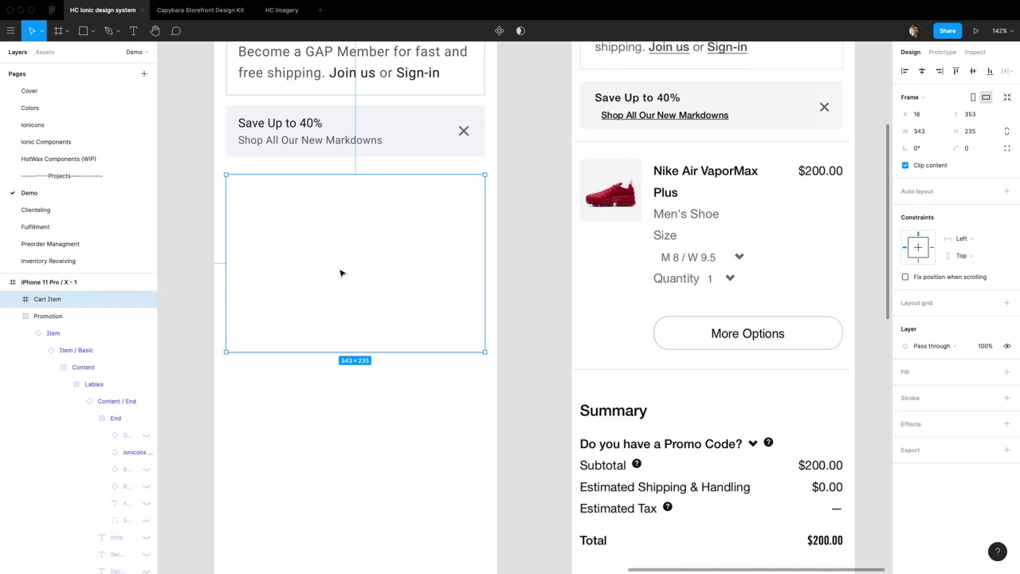
# - Drag an Item list row from the Assets library into the Cart Item frame
pyautogui.click(52, 54)
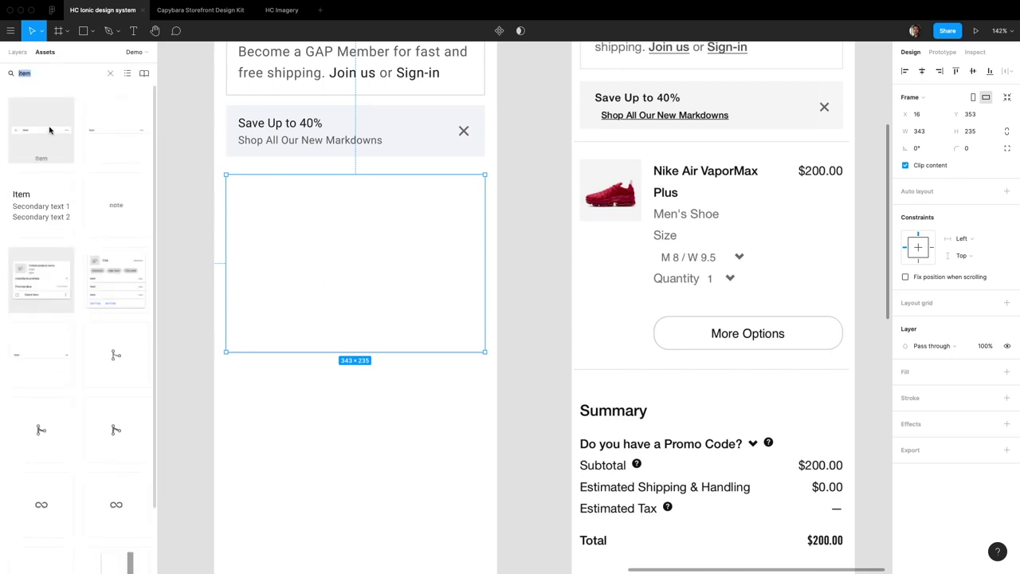
pyautogui.moveTo(43, 131); pyautogui.dragTo(365, 277)
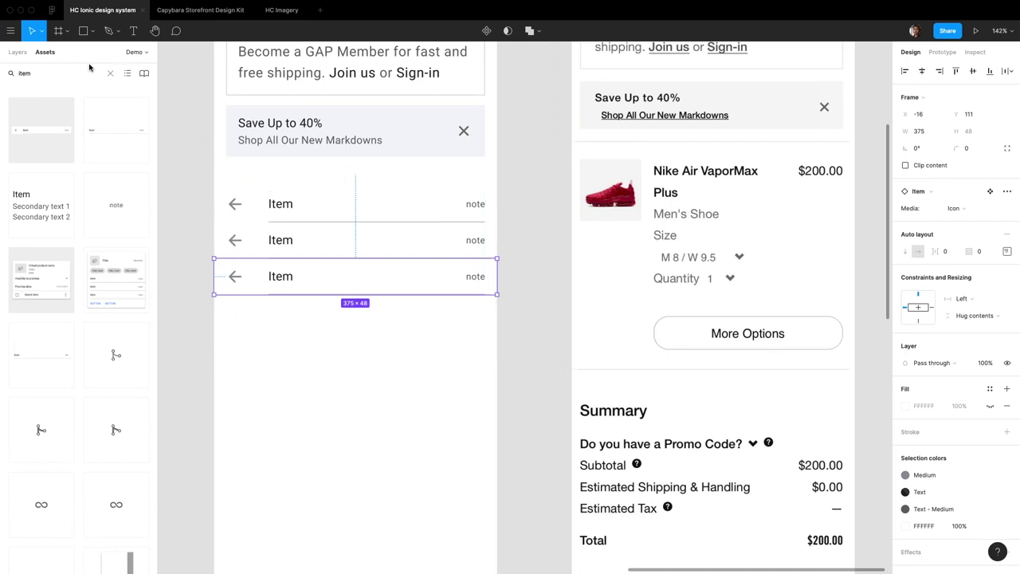
# - Resize the three Item rows to 343 wide, align them left, and auto-layout Cart Item
pyautogui.click(19, 55)
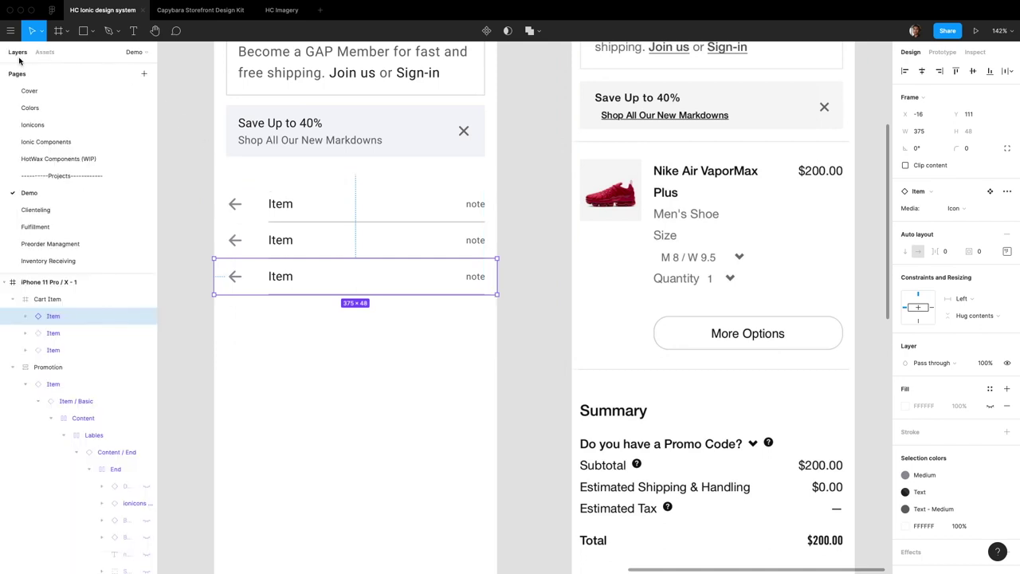
pyautogui.click(76, 300)
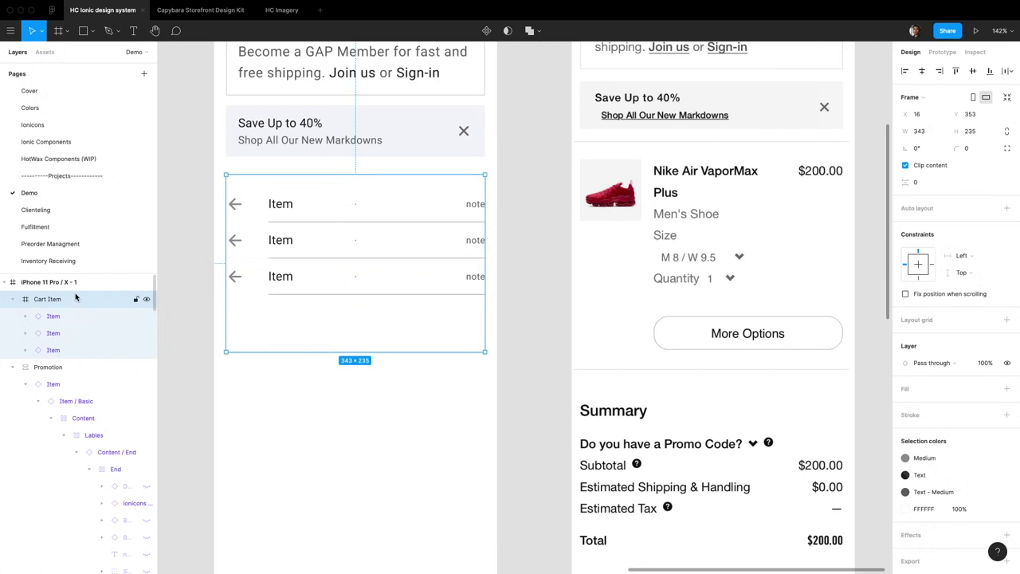
pyautogui.click(76, 315)
pyautogui.keyDown('shift'); pyautogui.click(64, 350); pyautogui.keyUp('shift')
pyautogui.click(932, 132)
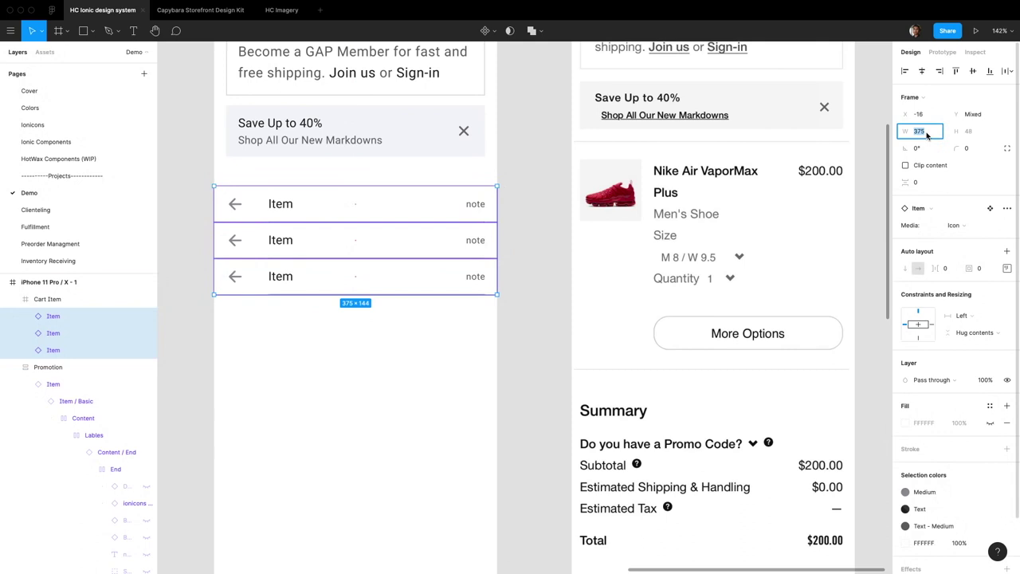
pyautogui.write('343')
pyautogui.press('Return')
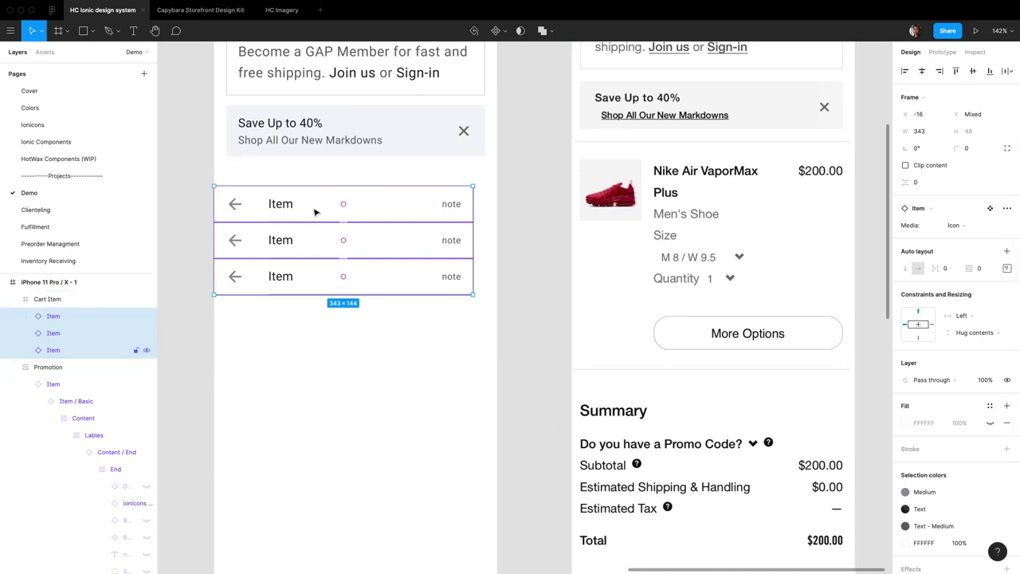
pyautogui.moveTo(314, 211); pyautogui.dragTo(327, 212)
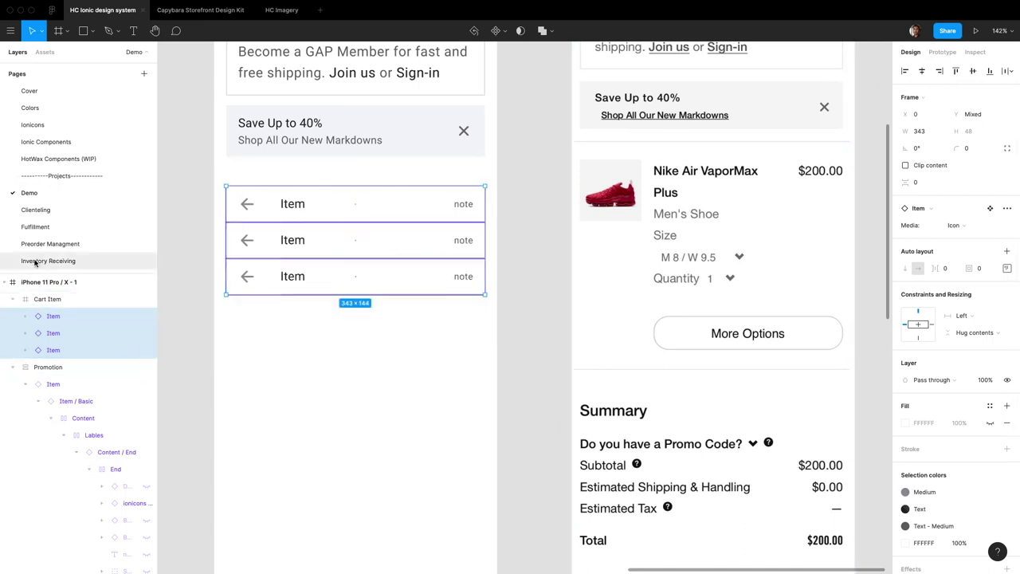
pyautogui.click(46, 299)
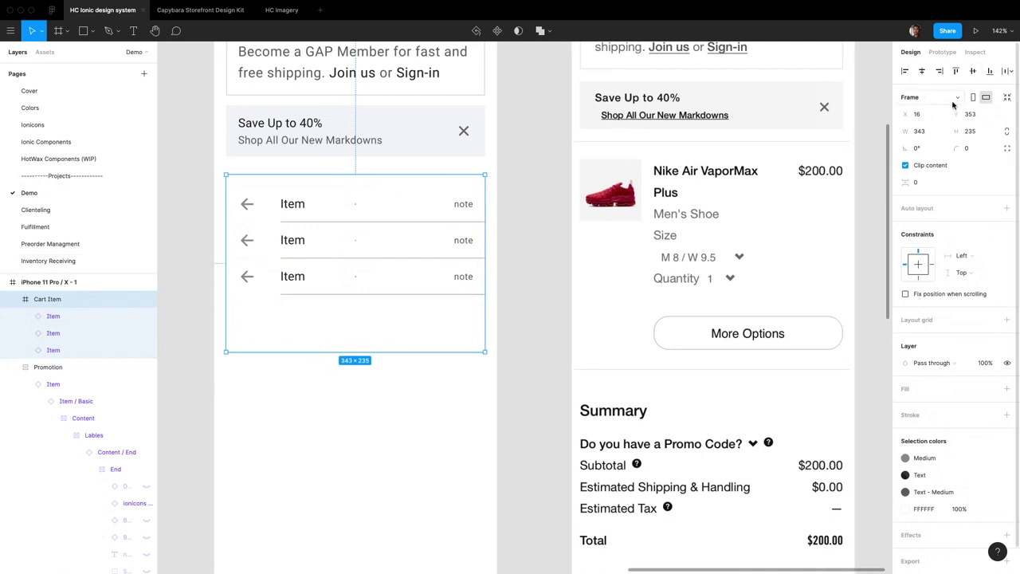
pyautogui.hotkey('shift', 'a')
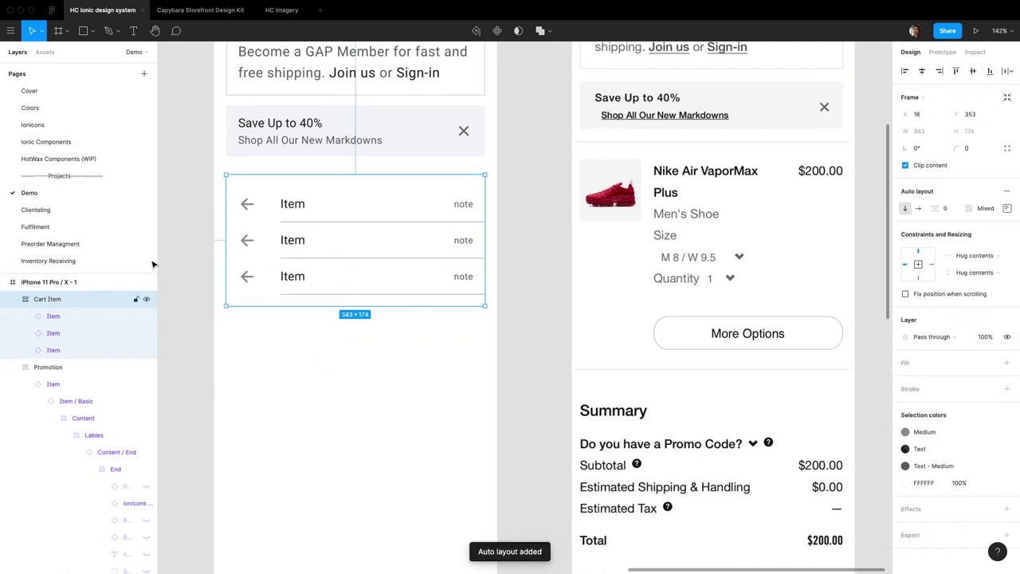
# - Add a bottom divider line set to Fill container with the Medium stroke style
pyautogui.press('l')
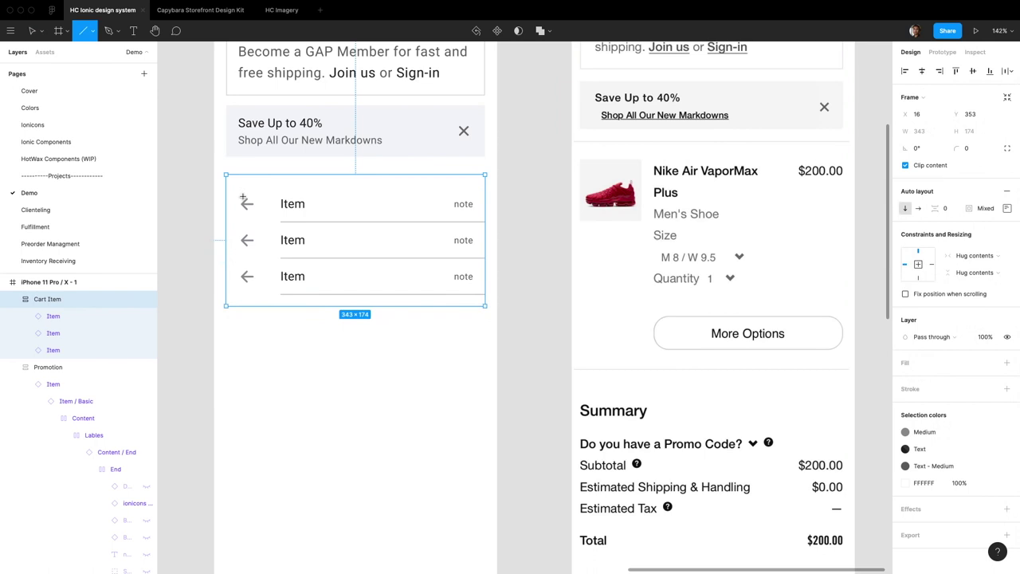
pyautogui.moveTo(226, 175); pyautogui.dragTo(485, 178)
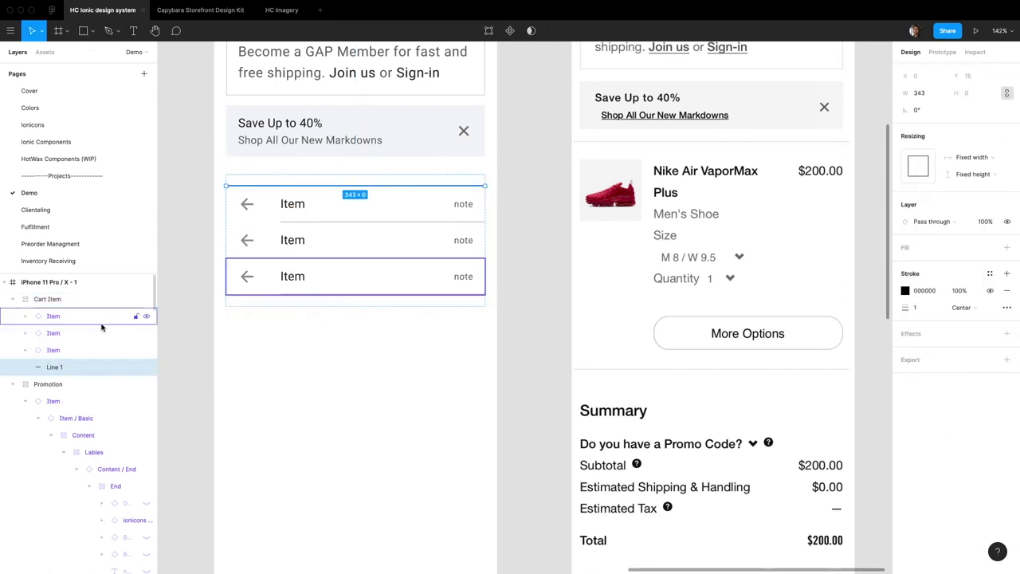
pyautogui.moveTo(74, 366); pyautogui.dragTo(69, 316)
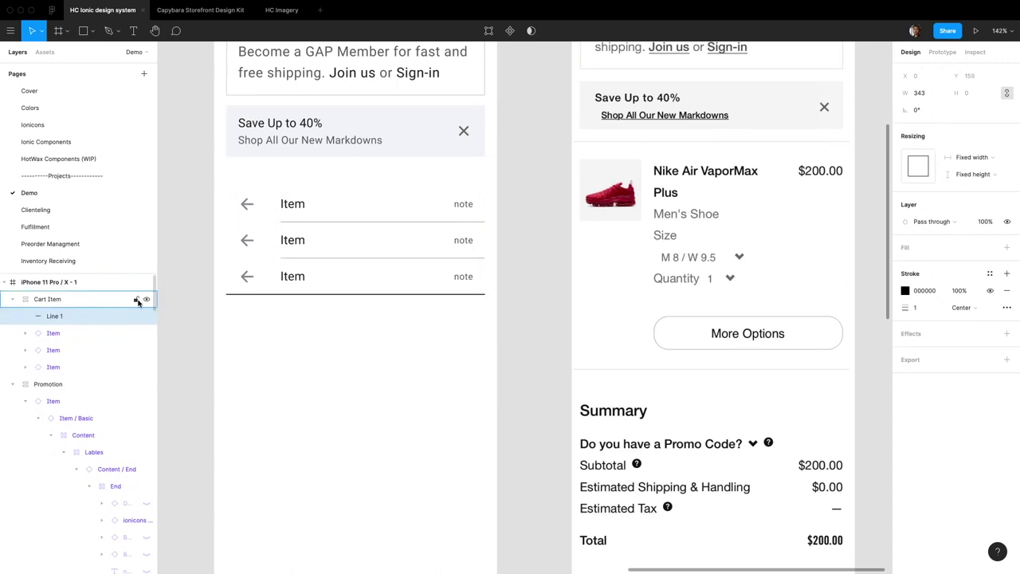
pyautogui.click(968, 157)
pyautogui.click(960, 170)
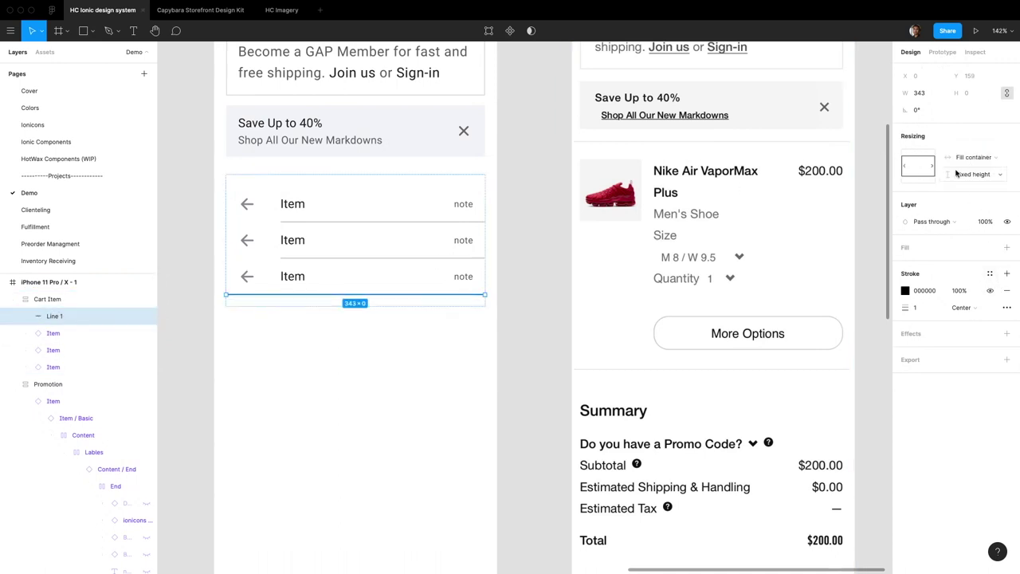
pyautogui.click(987, 273)
pyautogui.write('med')
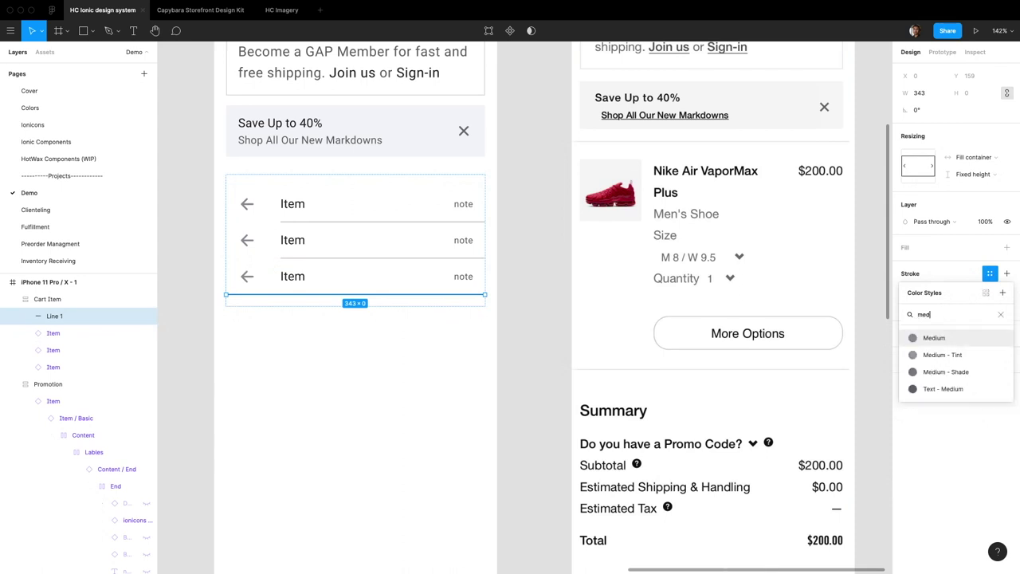
pyautogui.press('Return')
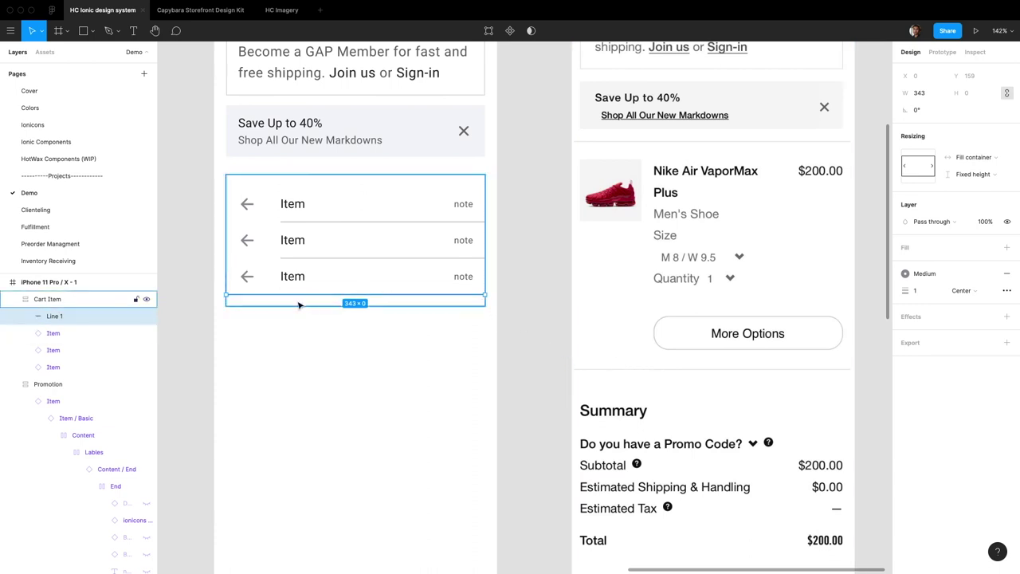
# - Set the Cart Item frame's auto-layout padding to 0
pyautogui.click(272, 307)
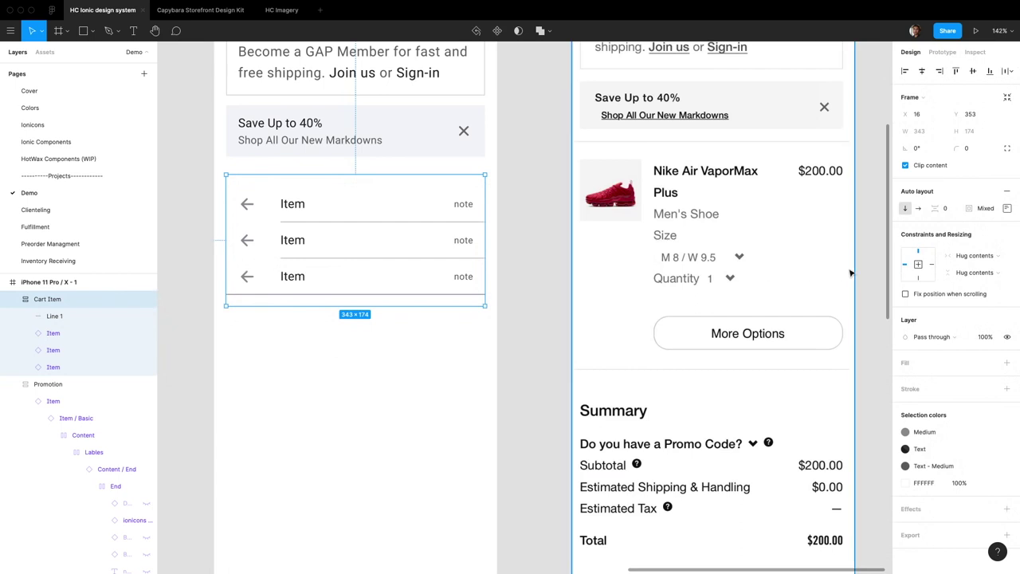
pyautogui.click(985, 209)
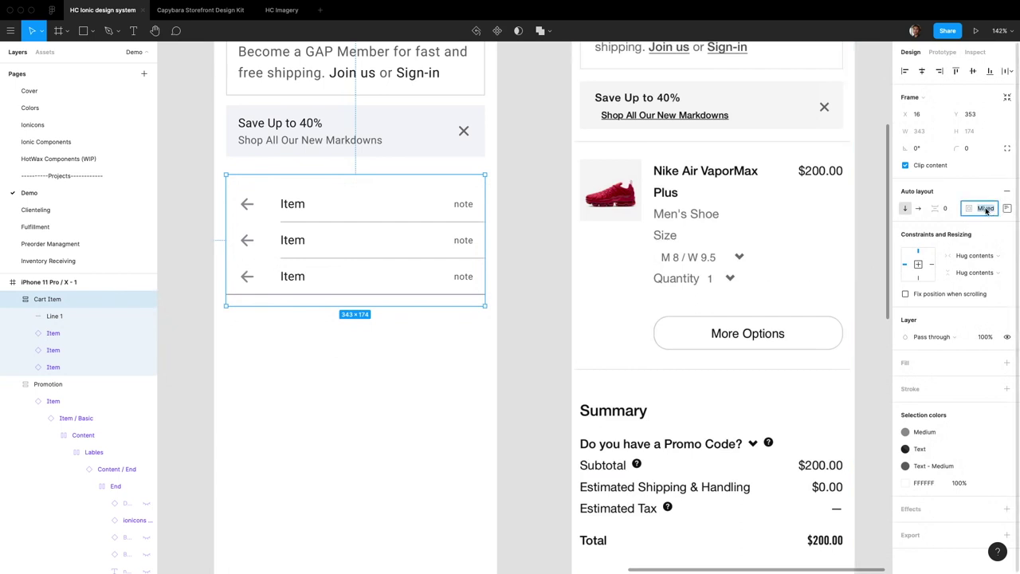
pyautogui.write('0')
pyautogui.press('Return')
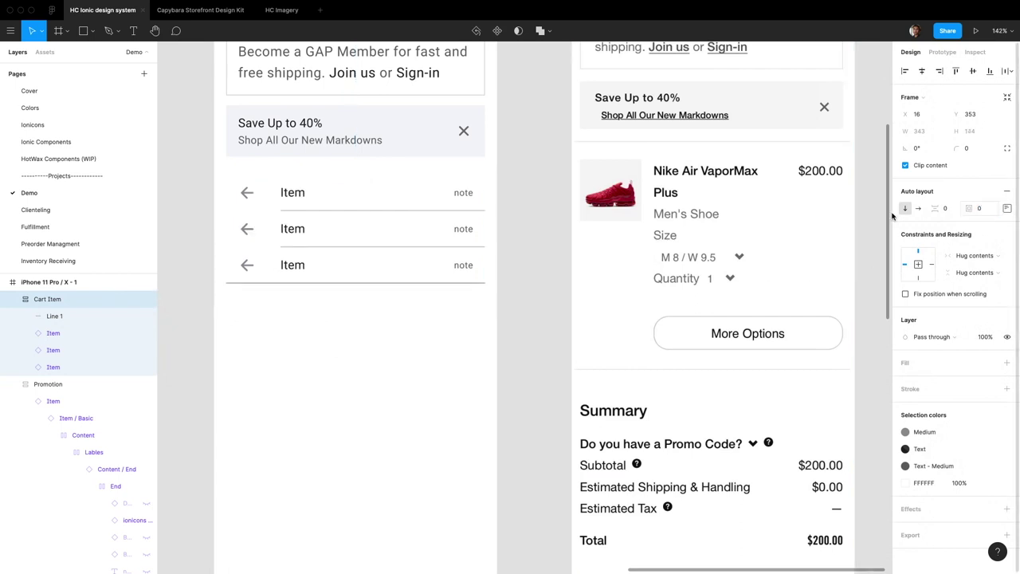
# - Rename the Line 1 layer to Divider
pyautogui.click(559, 254)
pyautogui.click(362, 255)
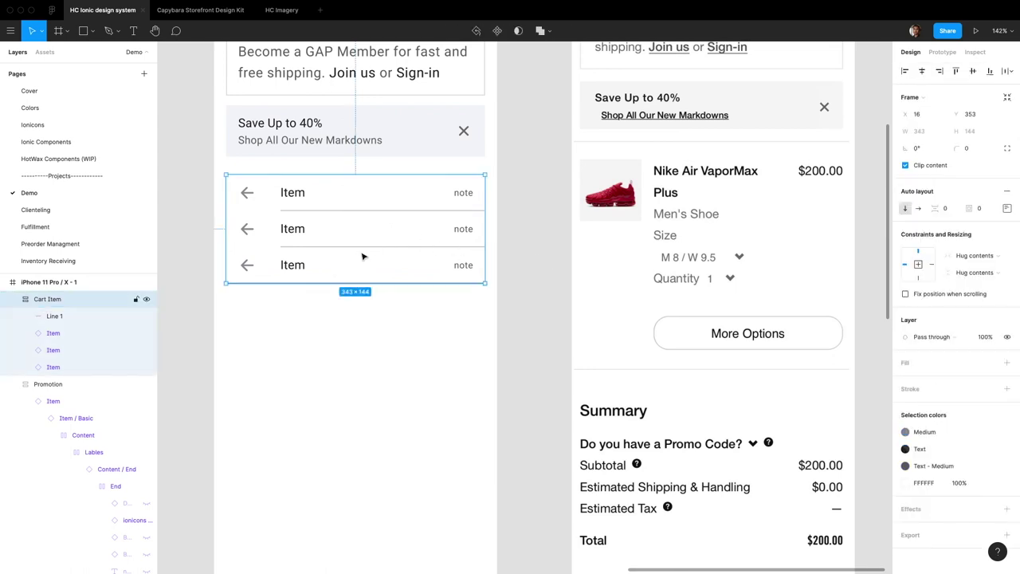
pyautogui.click(68, 317)
pyautogui.doubleClick(69, 317)
pyautogui.write('Di')
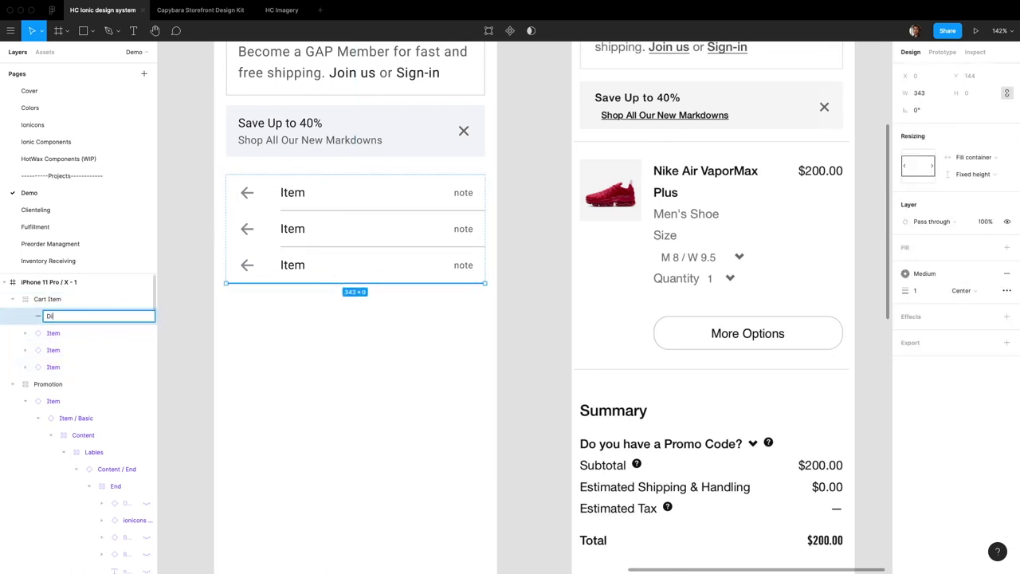
pyautogui.write('vider')
pyautogui.press('Return')
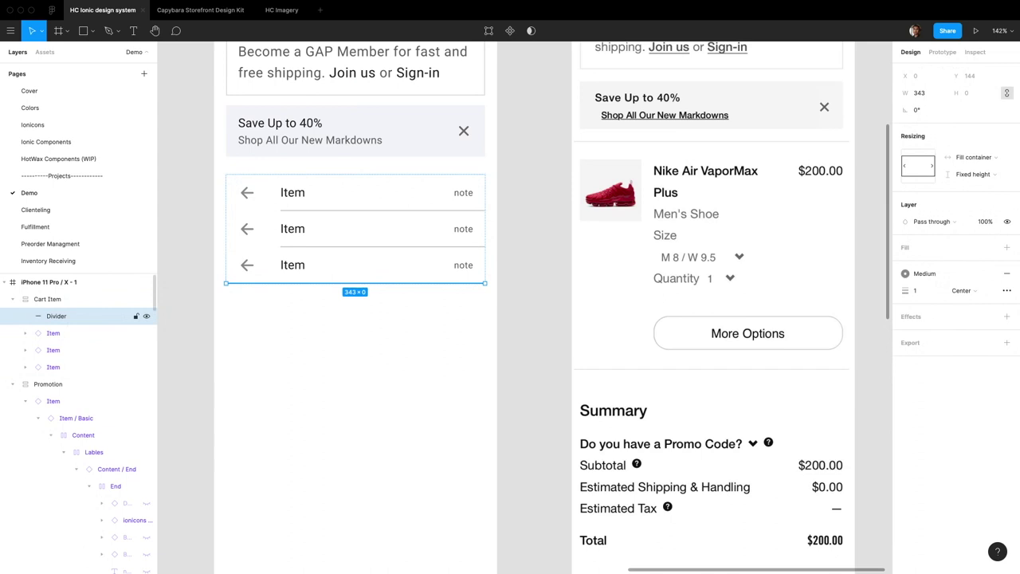
# - Duplicate the Divider and place the copy at the top of the item list
pyautogui.hotkey('ctrl', 'd')
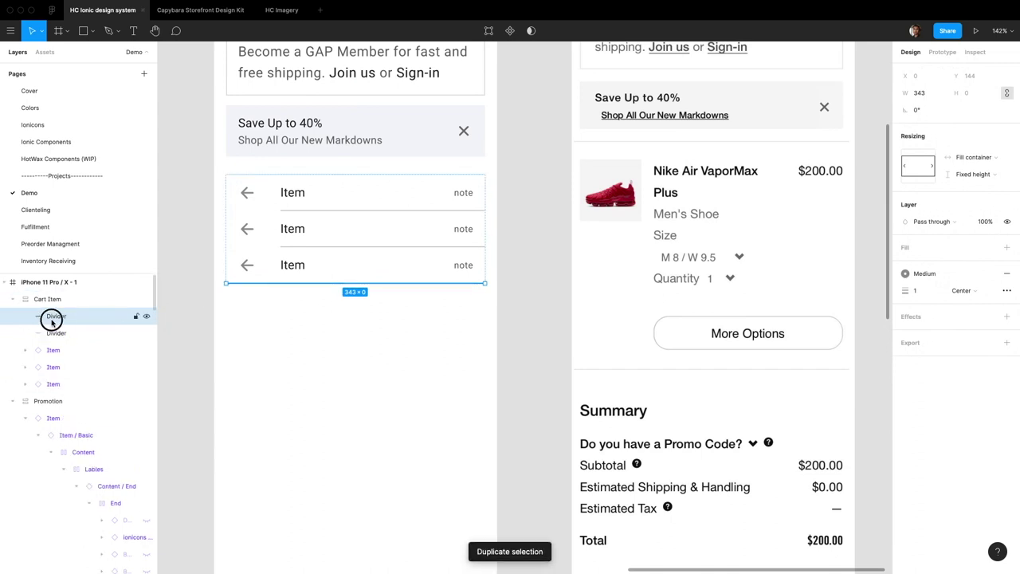
pyautogui.moveTo(50, 316); pyautogui.dragTo(51, 390)
pyautogui.click(510, 271)
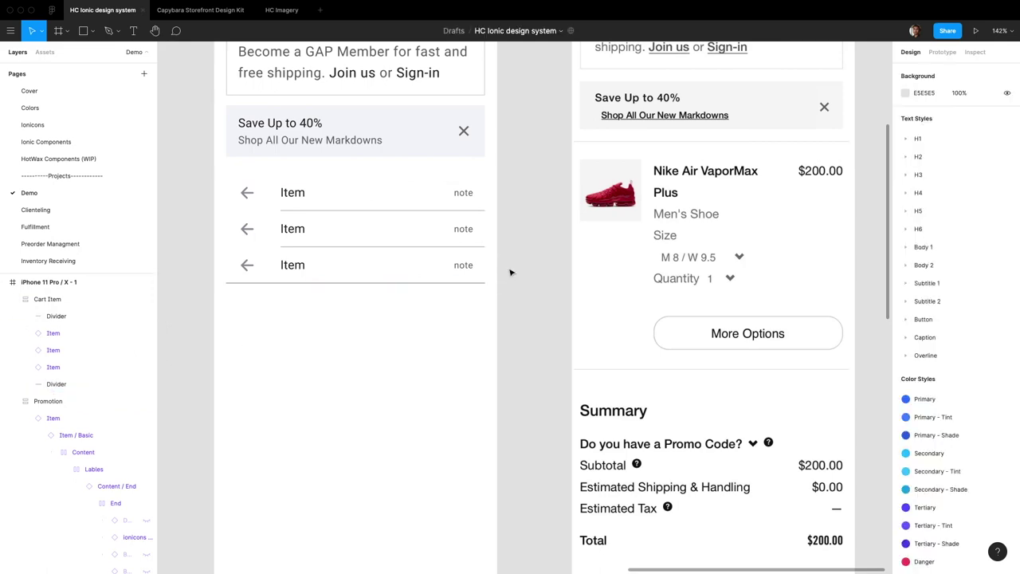
pyautogui.click(97, 385)
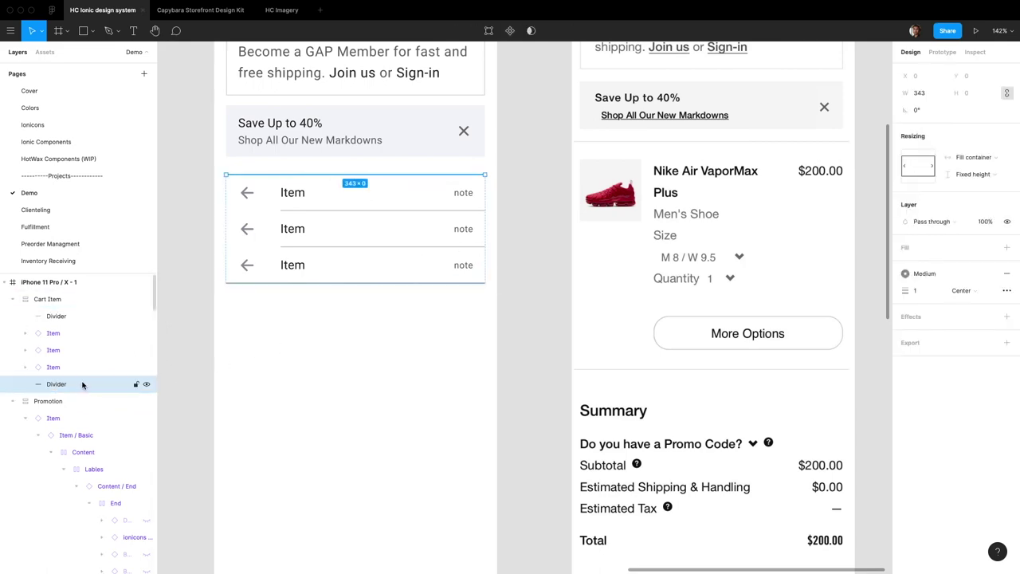
pyautogui.scroll(5, 301, 196)
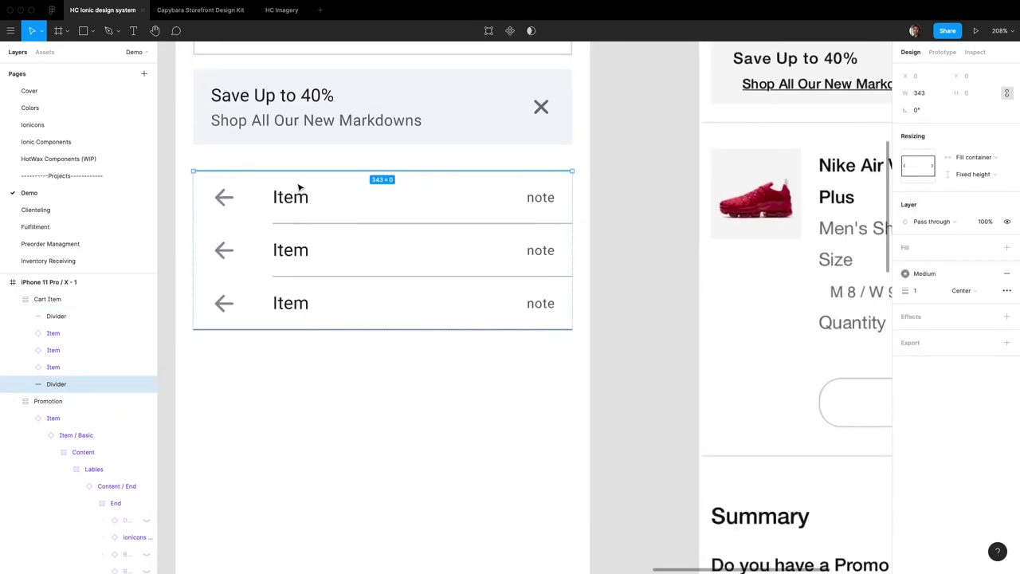
pyautogui.press('Escape')
pyautogui.click(606, 182)
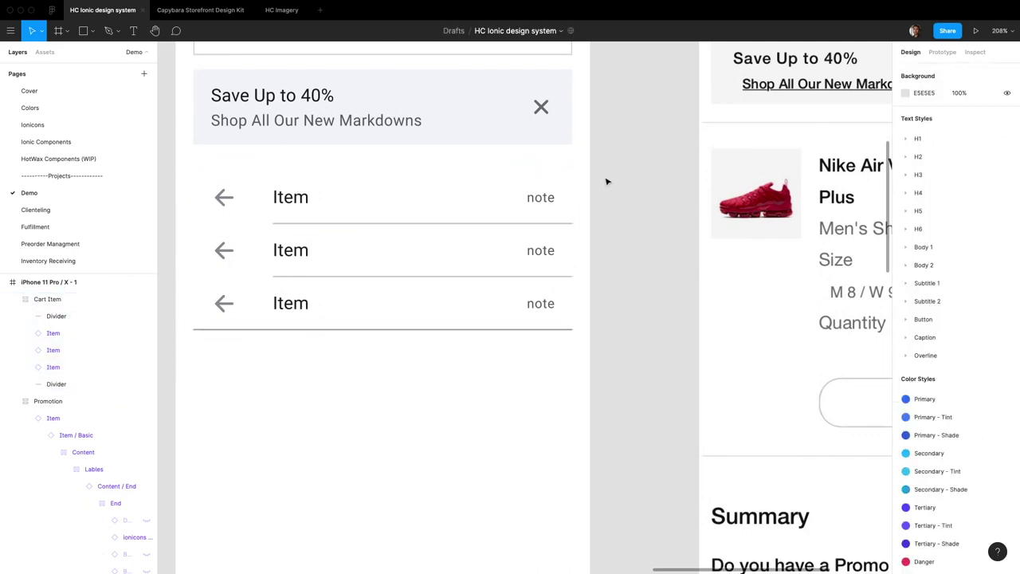
pyautogui.click(530, 188)
pyautogui.click(24, 369)
pyautogui.click(55, 384)
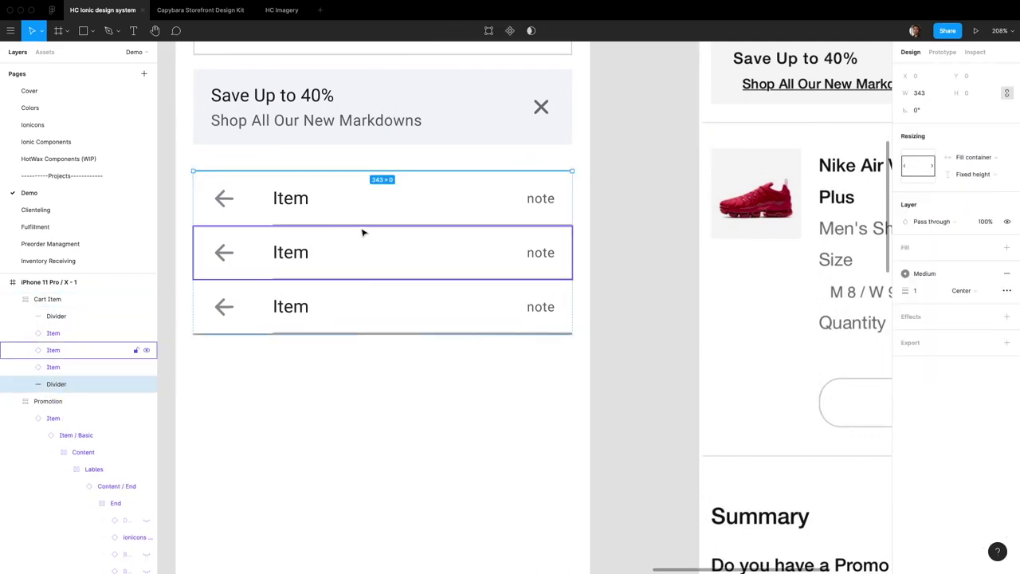
pyautogui.scroll(-5, 362, 233)
pyautogui.scroll(10, 489, 253)
# - Set the Cart Item frame's bottom padding to 0, making it 343×145
pyautogui.click(489, 253)
pyautogui.press('Escape')
pyautogui.scroll(-10, 535, 216)
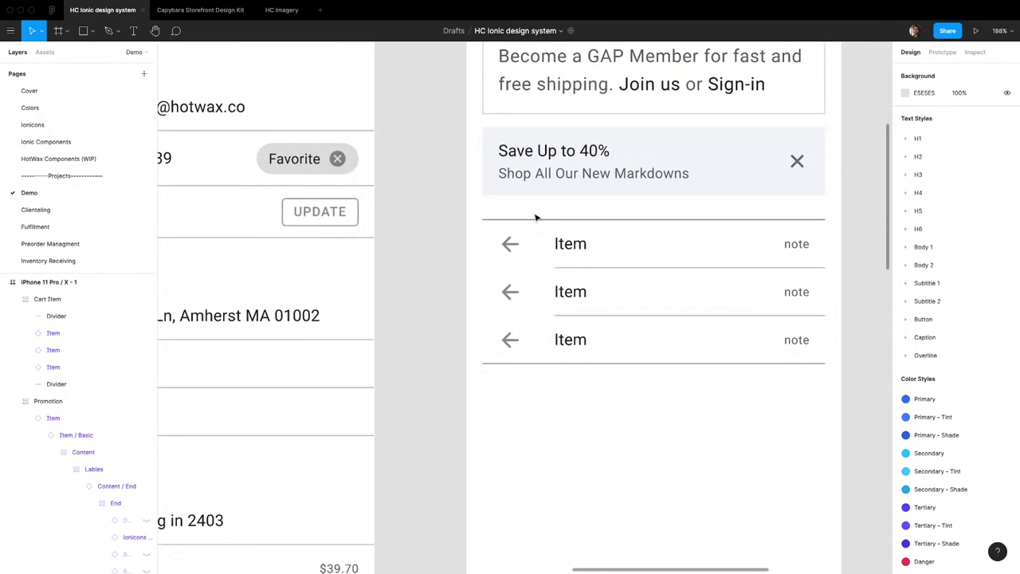
pyautogui.click(535, 217)
pyautogui.scroll(5, 863, 267)
pyautogui.click(970, 279)
pyautogui.write('0')
pyautogui.press('Return')
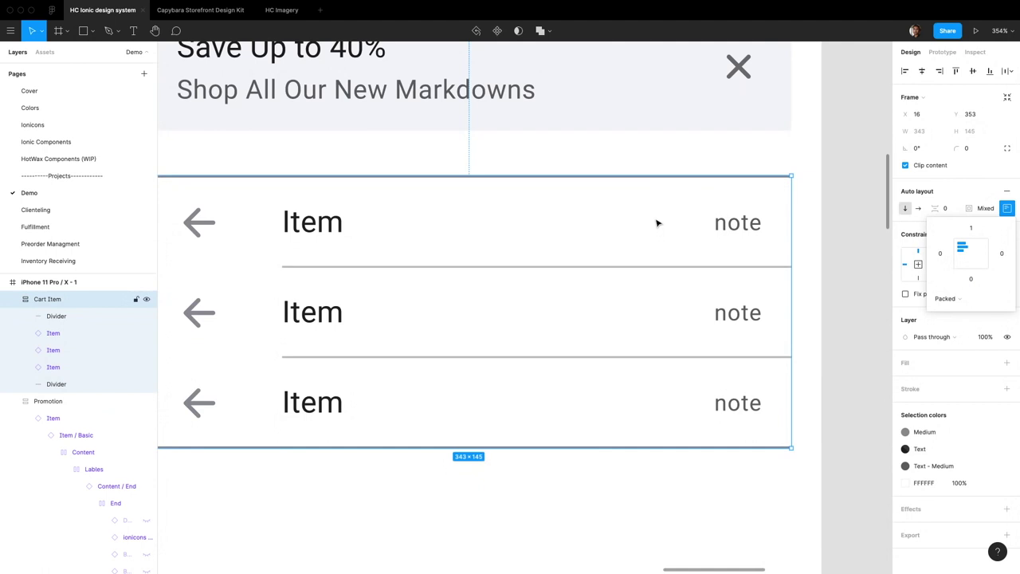
pyautogui.click(860, 216)
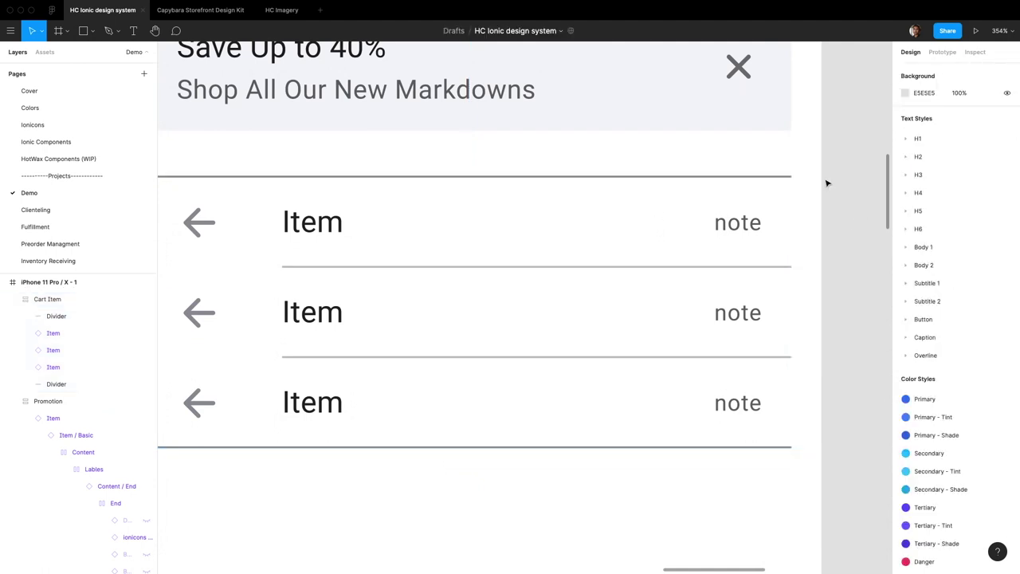
pyautogui.hscroll(-2, 820, 181)
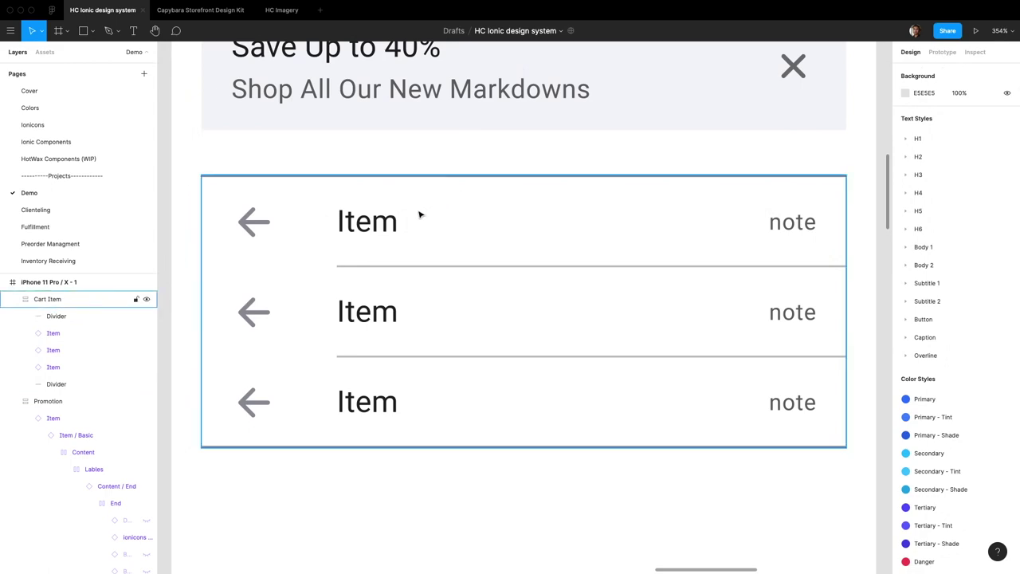
pyautogui.scroll(-2, 417, 220)
pyautogui.hscroll(2, 417, 220)
pyautogui.scroll(-3, 671, 203)
pyautogui.hscroll(2, 670, 210)
pyautogui.scroll(-3, 670, 210)
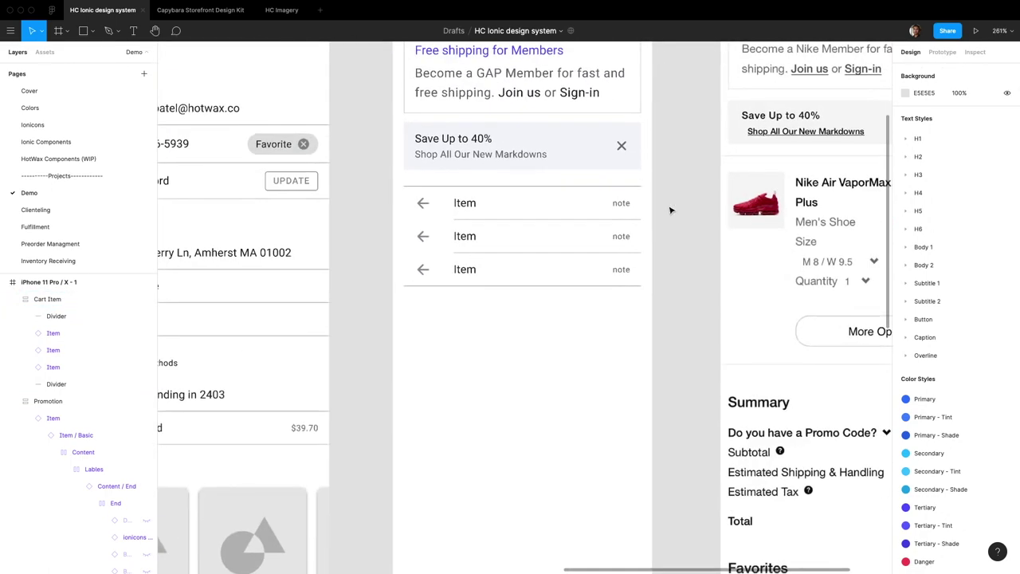
pyautogui.hscroll(3, 557, 213)
# - Set the first cart row's Media to Thumbnail
pyautogui.click(356, 214)
pyautogui.click(356, 214)
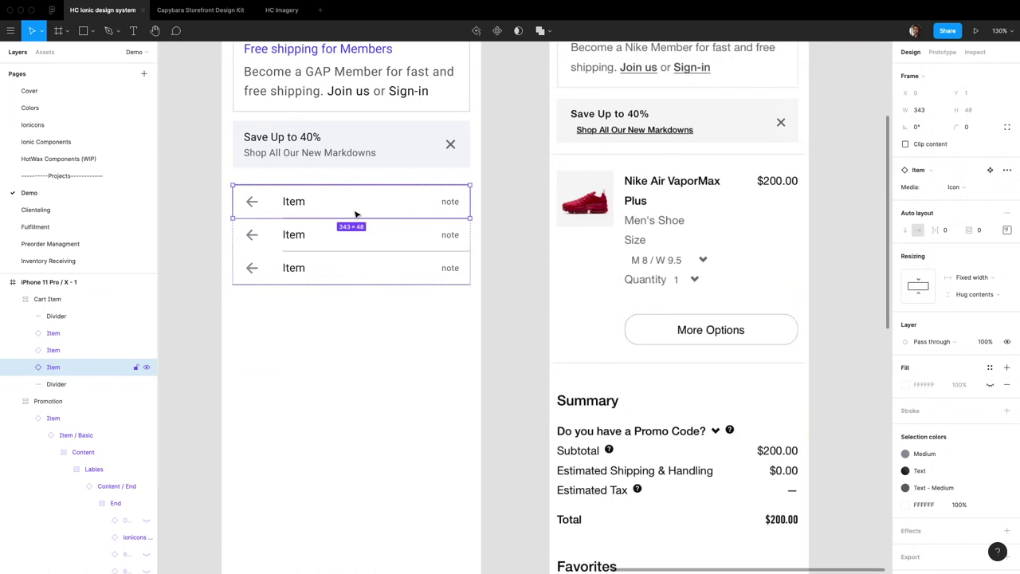
pyautogui.click(973, 186)
pyautogui.click(976, 211)
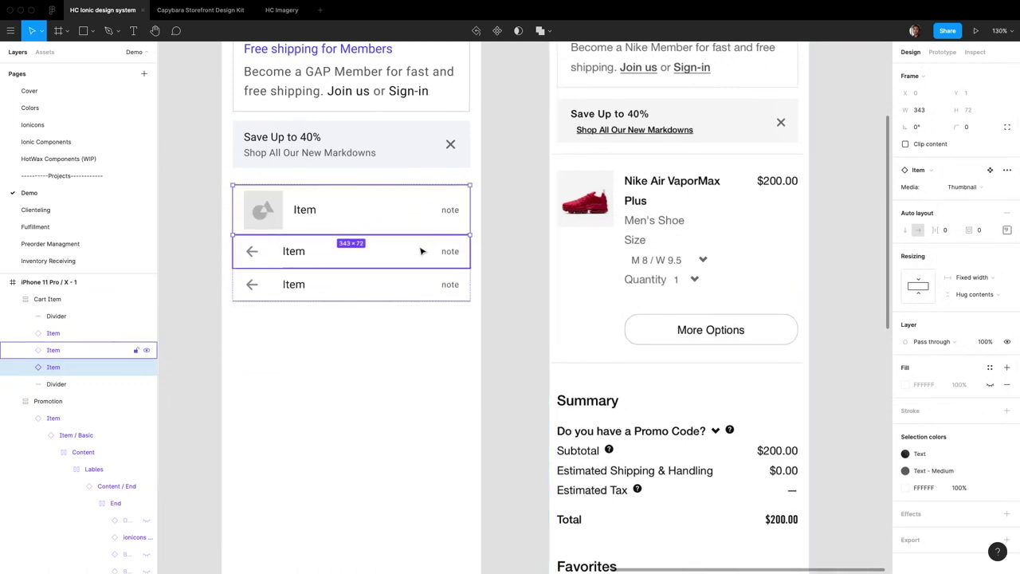
# - Swap the second row to Select / Resting and make it fill the container width
pyautogui.click(422, 250)
pyautogui.click(970, 186)
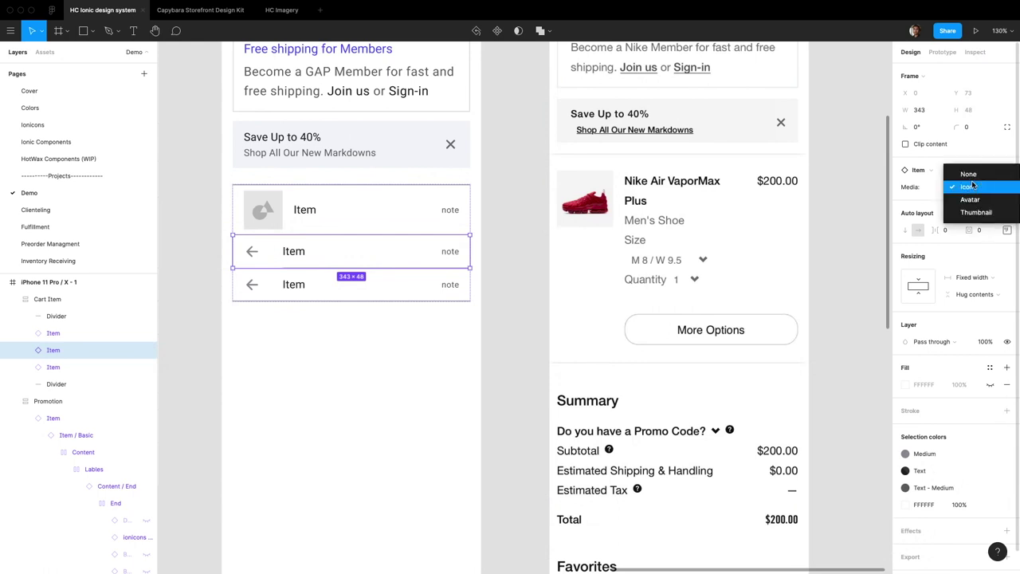
pyautogui.click(970, 186)
pyautogui.click(926, 171)
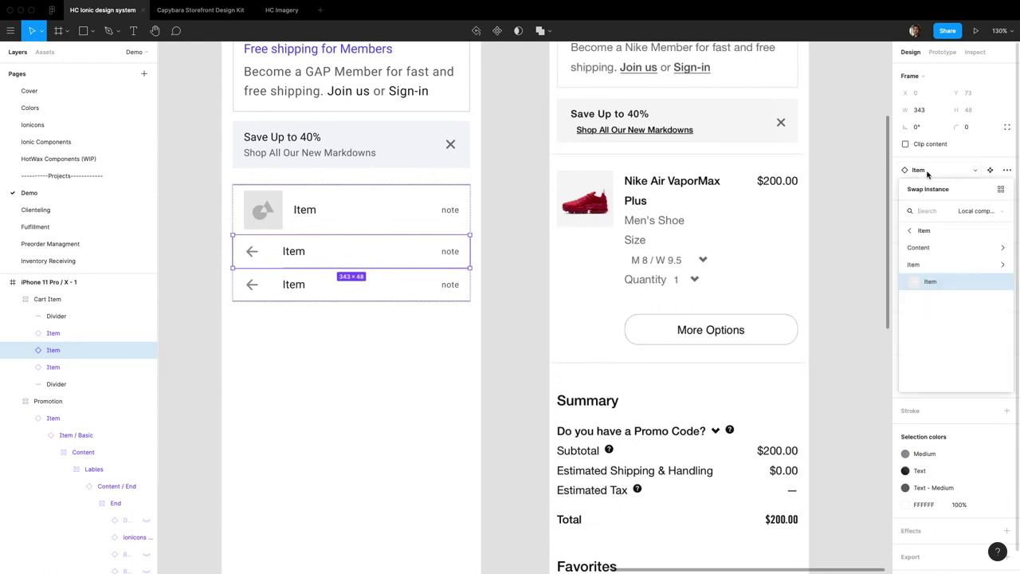
pyautogui.write('sel')
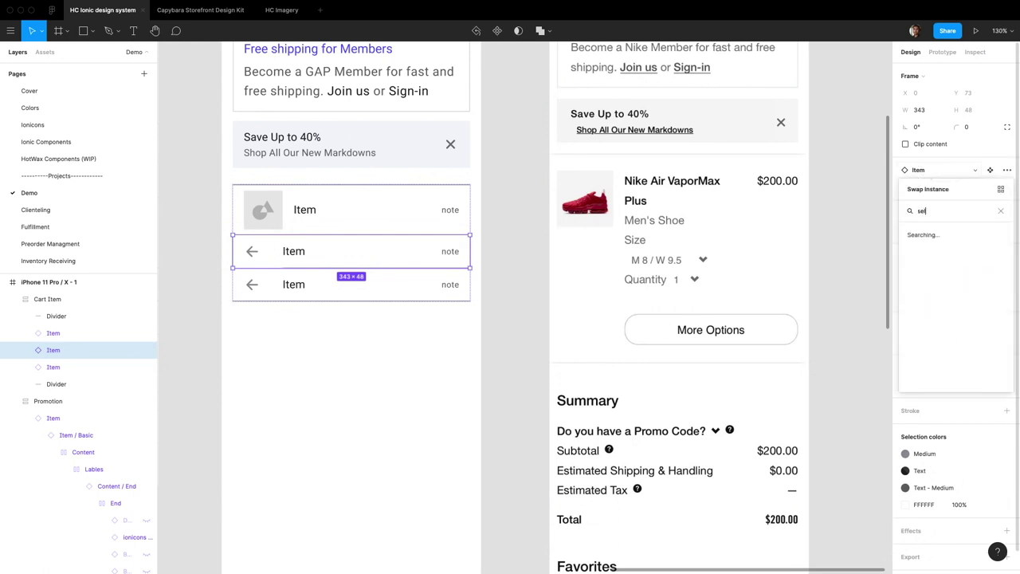
pyautogui.write('ect')
pyautogui.click(945, 247)
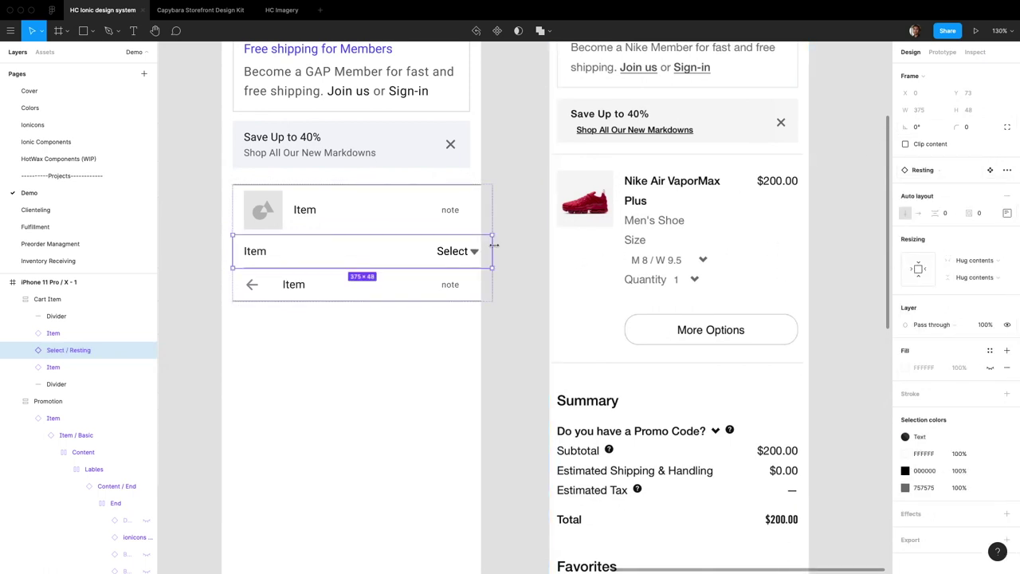
pyautogui.moveTo(492, 247); pyautogui.dragTo(472, 247)
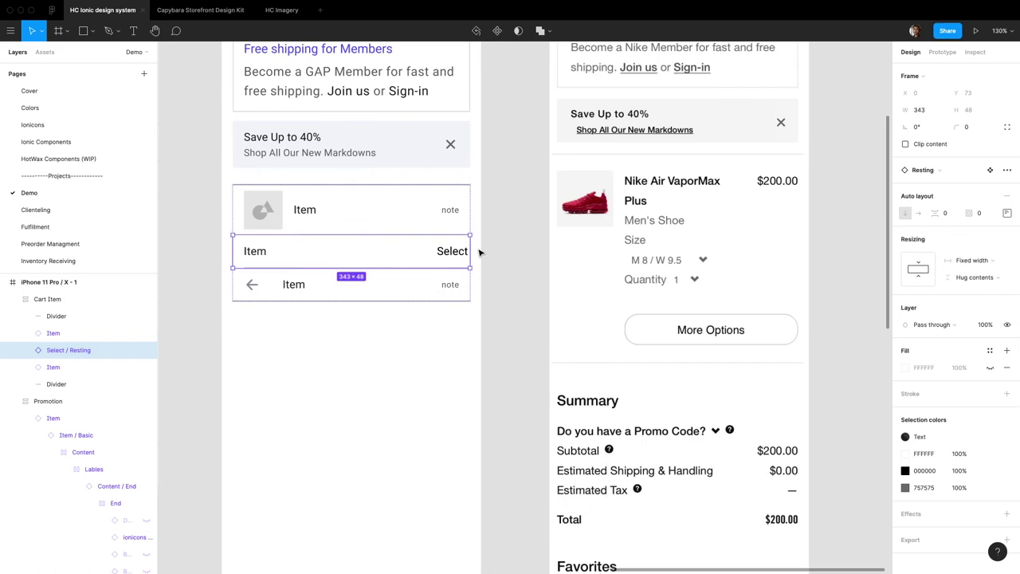
pyautogui.click(990, 170)
pyautogui.click(970, 259)
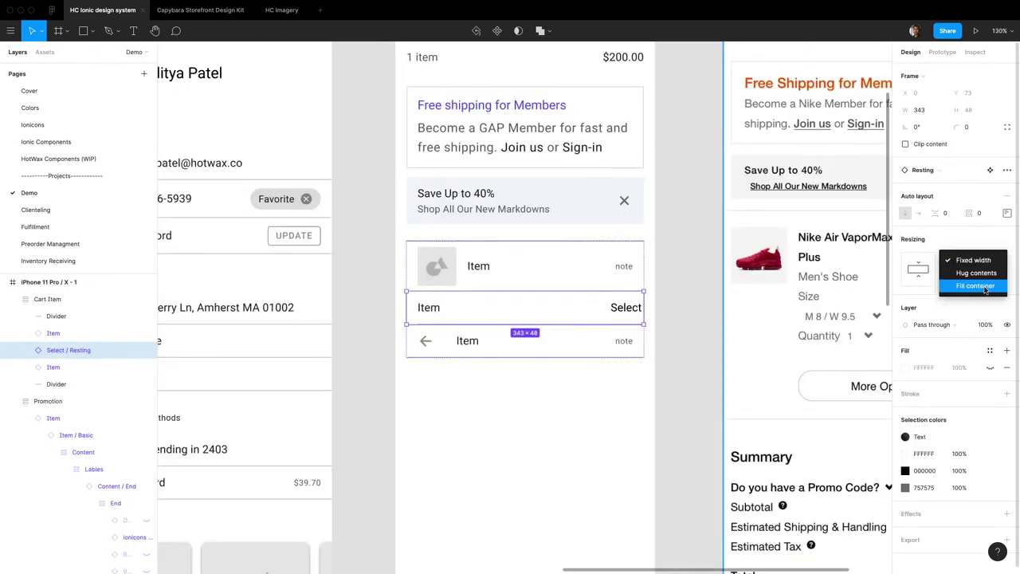
pyautogui.click(975, 285)
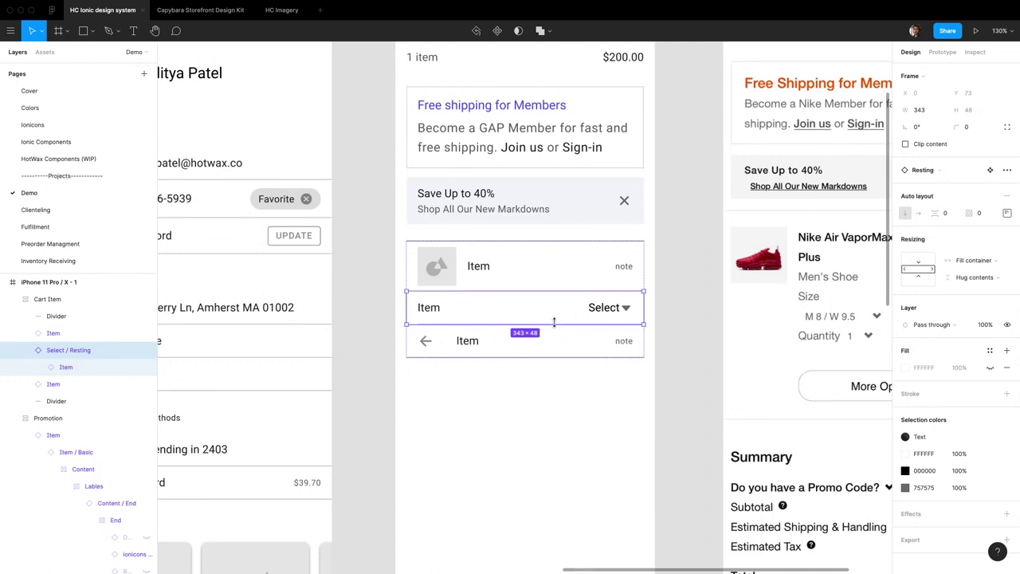
# - Delete the remaining arrow row and duplicate the Select row
pyautogui.click(74, 333)
pyautogui.press('Delete')
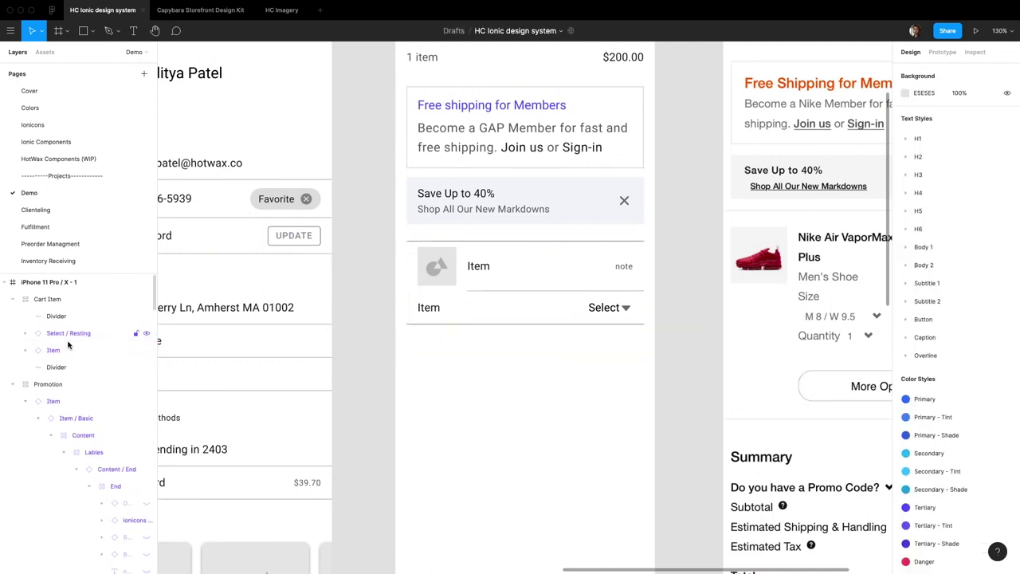
pyautogui.click(70, 338)
pyautogui.hotkey('ctrl', 'd')
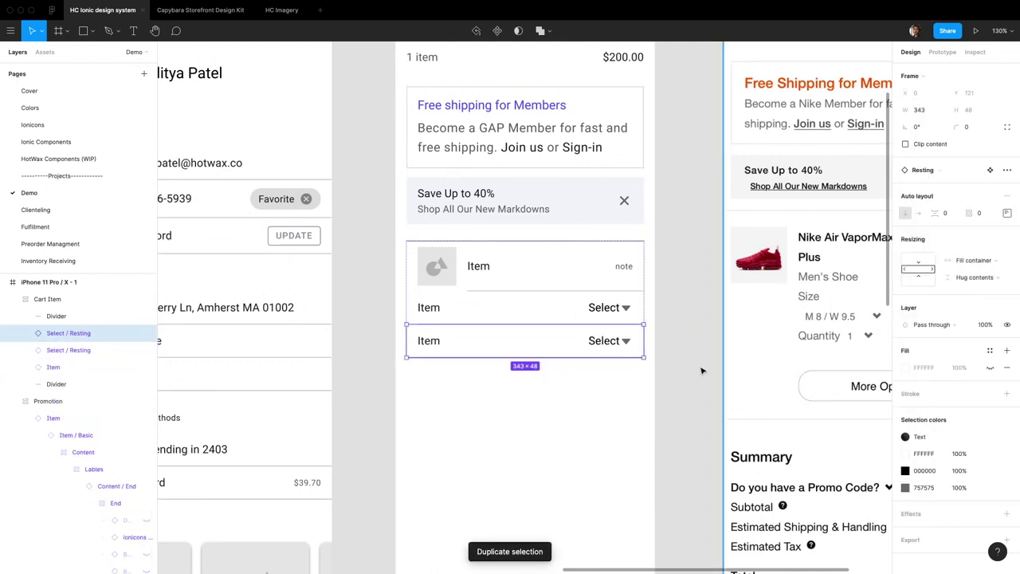
pyautogui.hscroll(5, 701, 369)
pyautogui.click(303, 389)
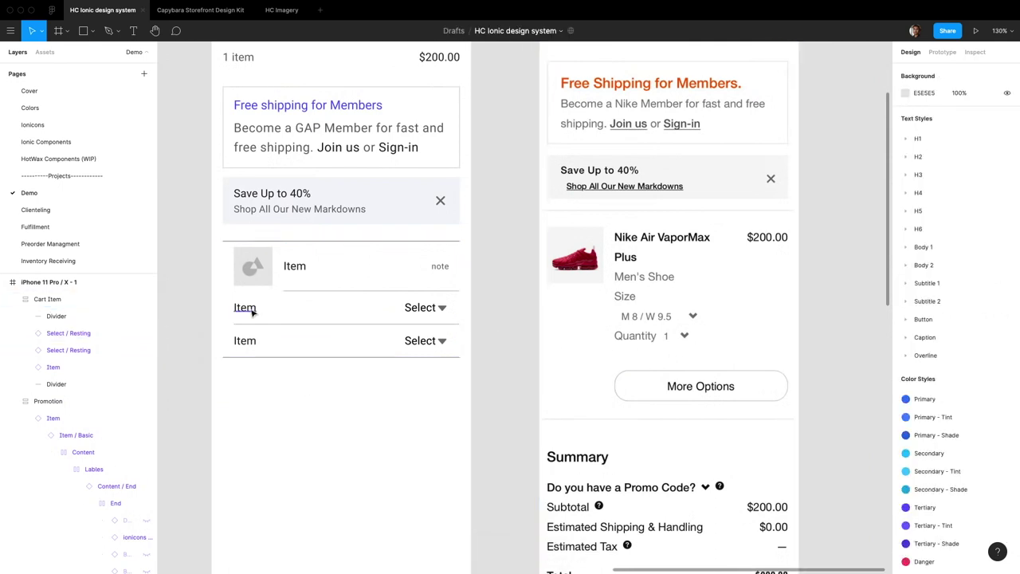
# - Retitle the cart item 'GAP Air VaporMax Plus' and show the secondary line as 'Men's Shoe'
pyautogui.click(303, 270)
pyautogui.doubleClick(303, 266)
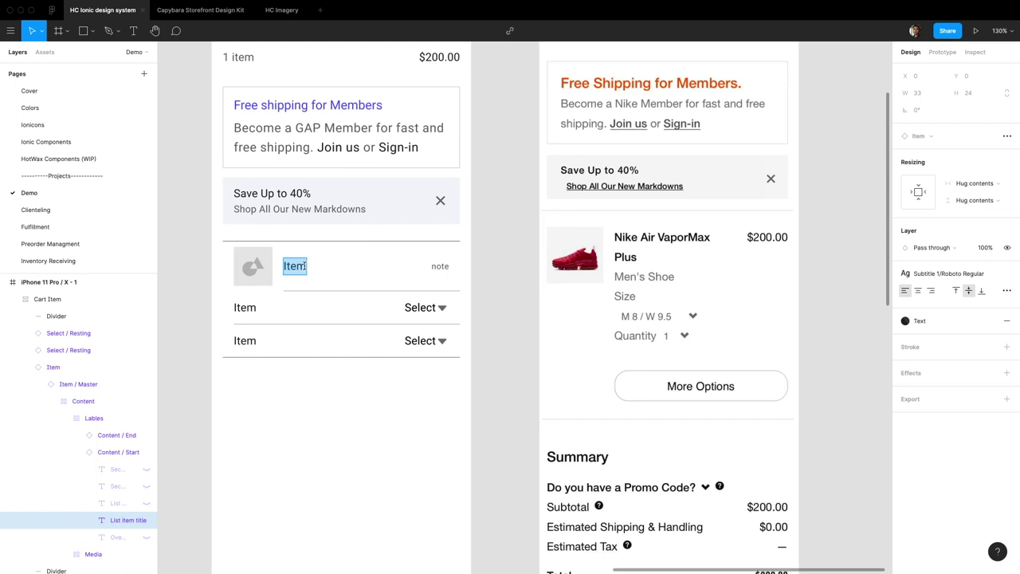
pyautogui.write('GAP Air VaporMax Plus')
pyautogui.press('Escape')
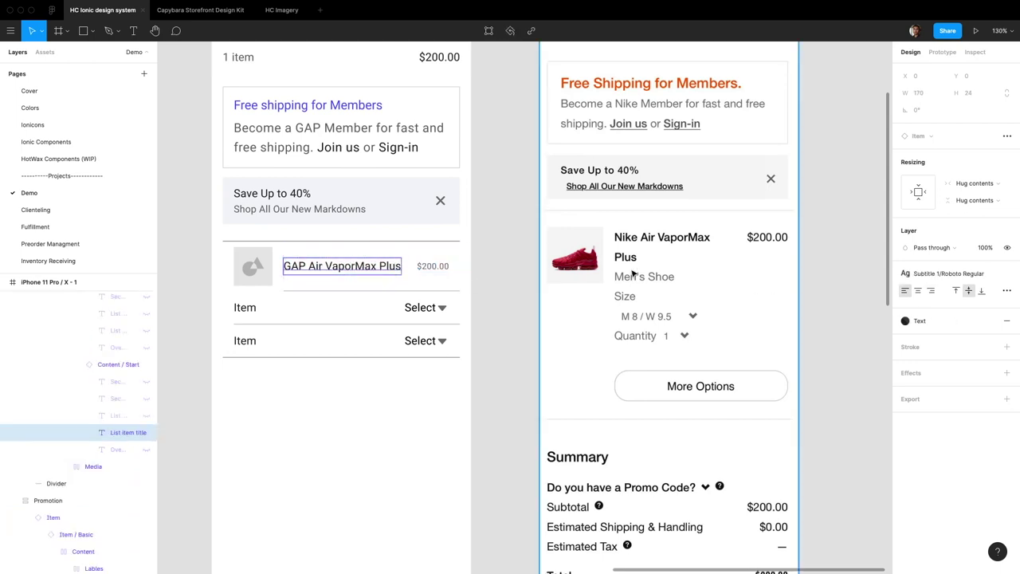
pyautogui.click(146, 397)
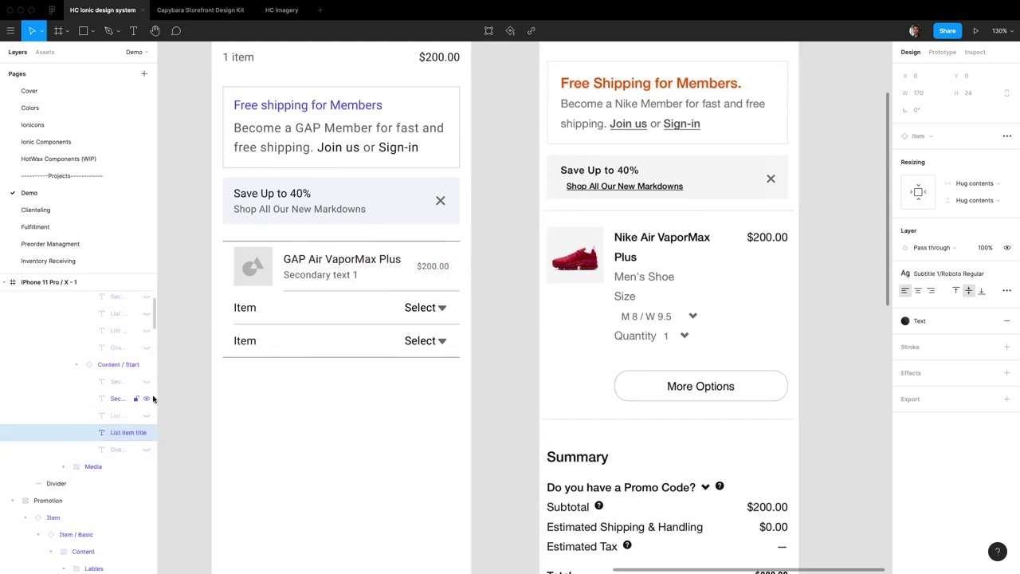
pyautogui.doubleClick(319, 274)
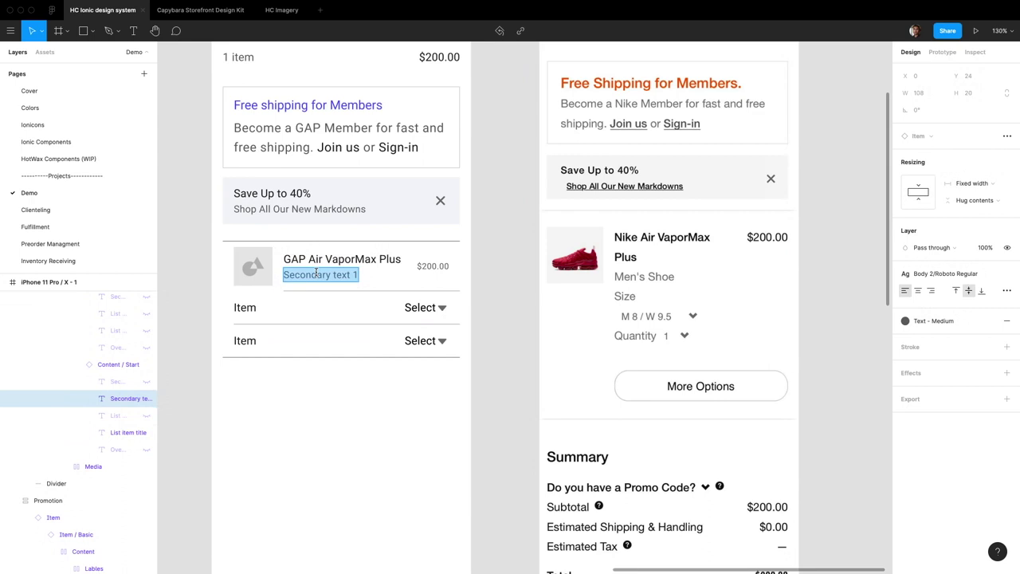
pyautogui.write("Men's Shoe")
# - Rename the two row labels to Size and Quantity
pyautogui.click(239, 308)
pyautogui.doubleClick(239, 307)
pyautogui.write('S')
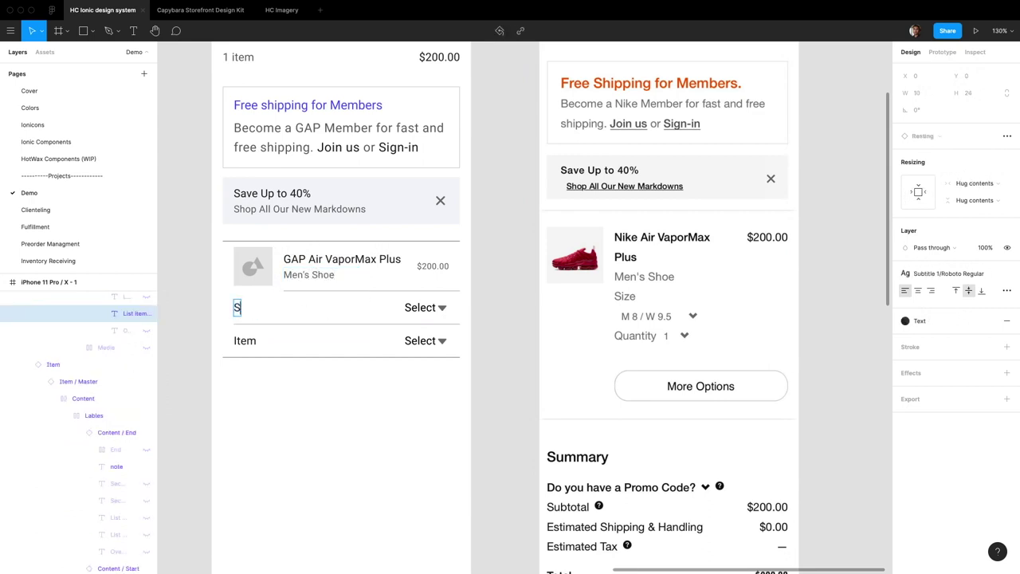
pyautogui.write('ize')
pyautogui.click(245, 343)
pyautogui.doubleClick(244, 343)
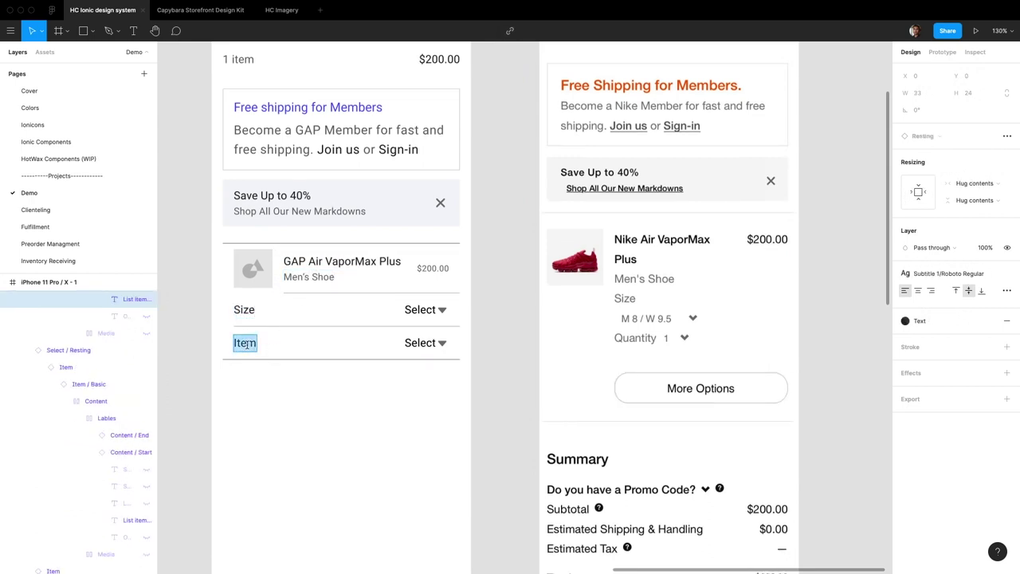
pyautogui.write('Quantity')
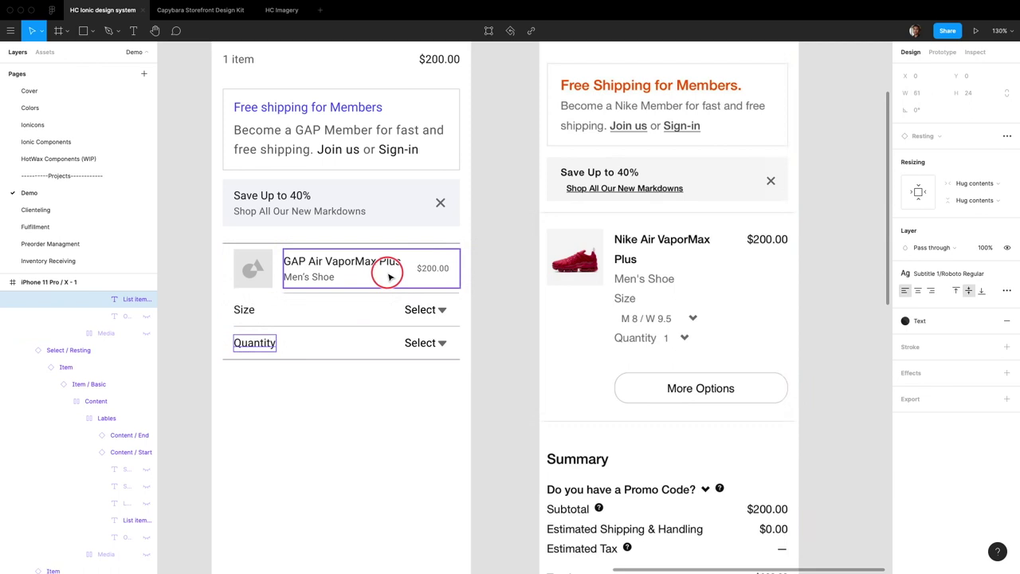
pyautogui.click(341, 316)
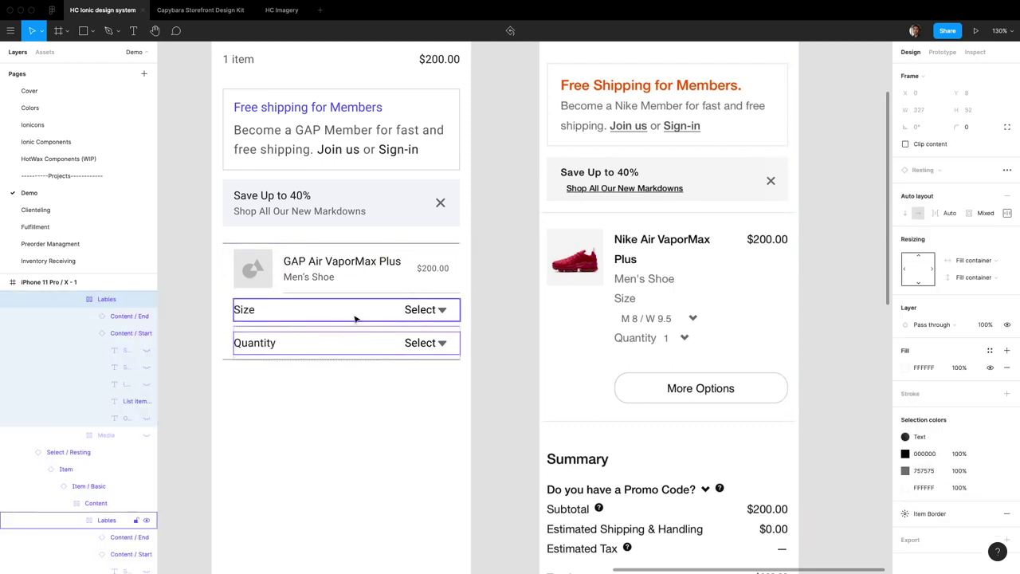
pyautogui.click(353, 319)
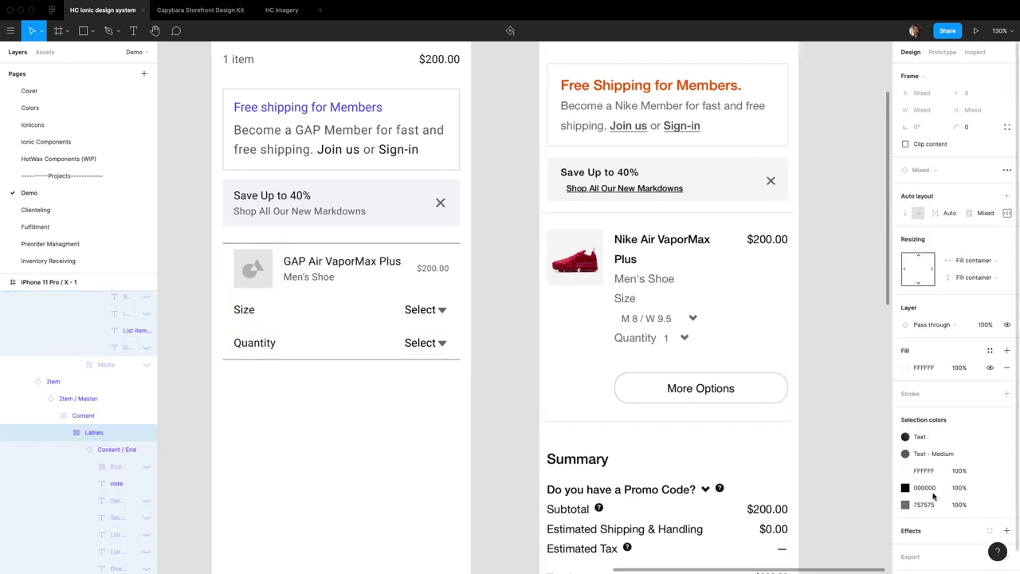
pyautogui.click(548, 337)
# - Set the Size value to 'M8 / W 9.5' and the Quantity value to 1
pyautogui.click(418, 315)
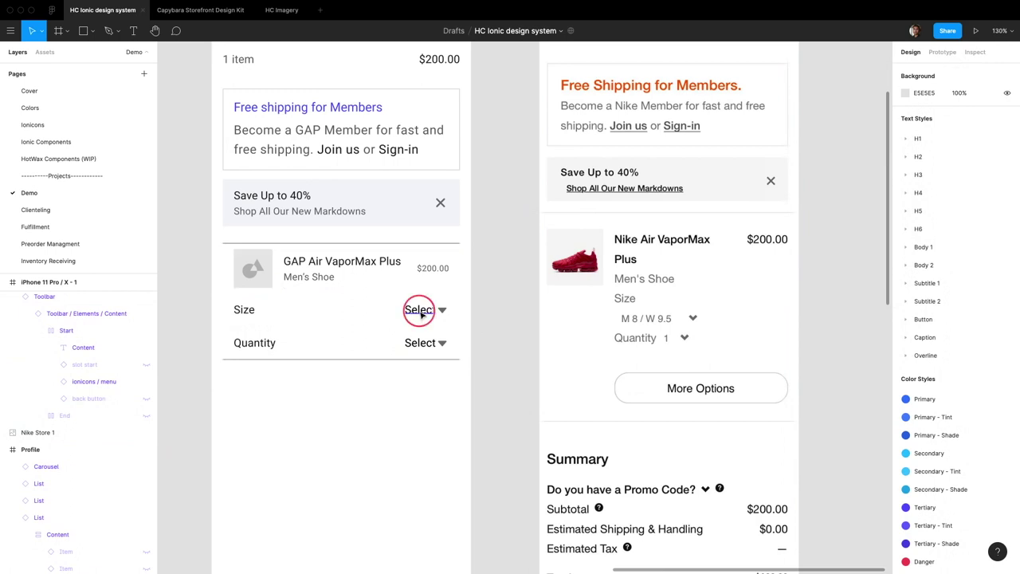
pyautogui.doubleClick(420, 310)
pyautogui.write('M8 / W 9.5')
pyautogui.doubleClick(419, 343)
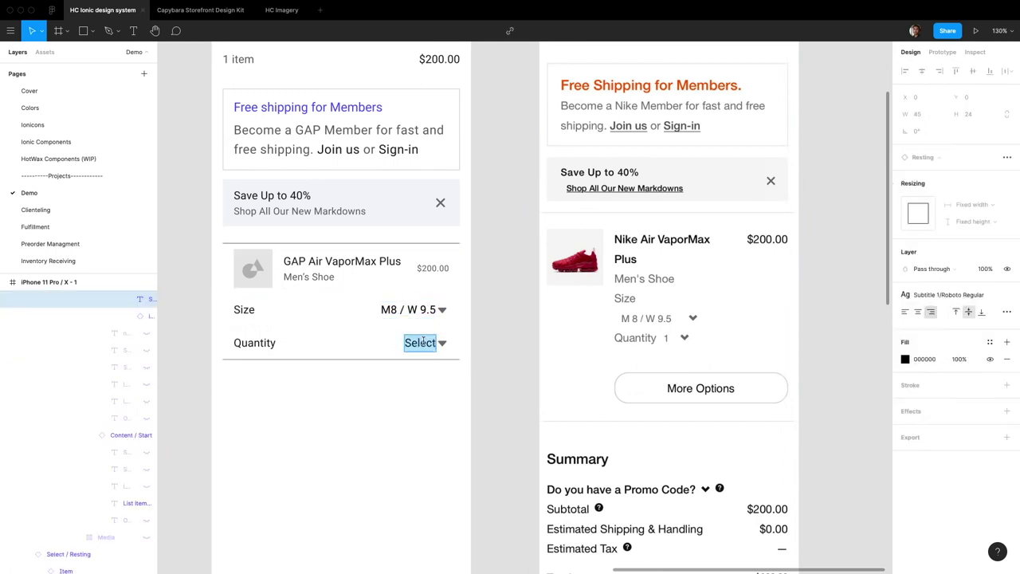
pyautogui.write('1')
pyautogui.press('Escape')
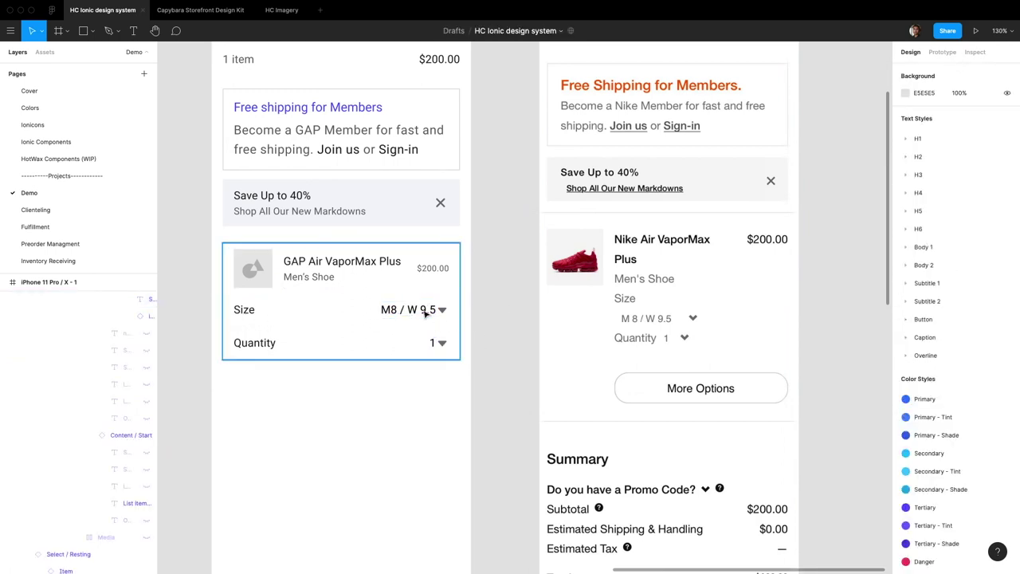
# - Apply the Text - Medium colour style to the Size and Quantity labels
pyautogui.doubleClick(239, 316)
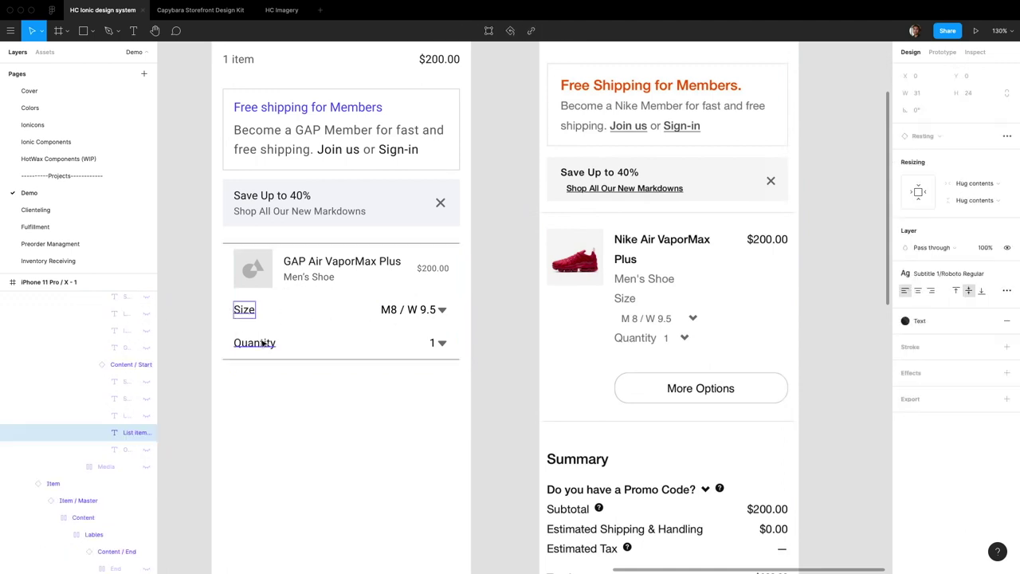
pyautogui.click(928, 323)
pyautogui.click(943, 470)
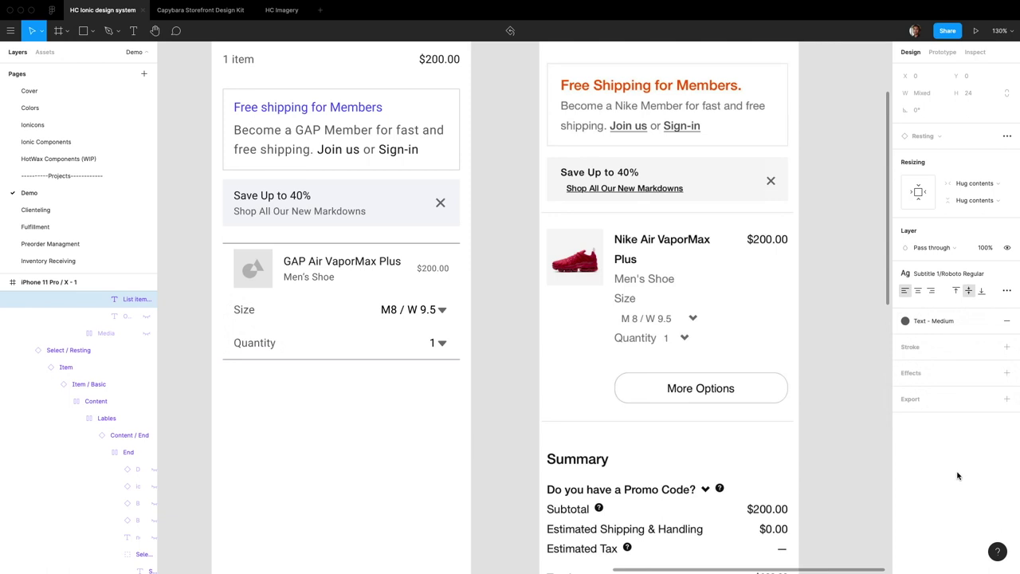
pyautogui.click(485, 361)
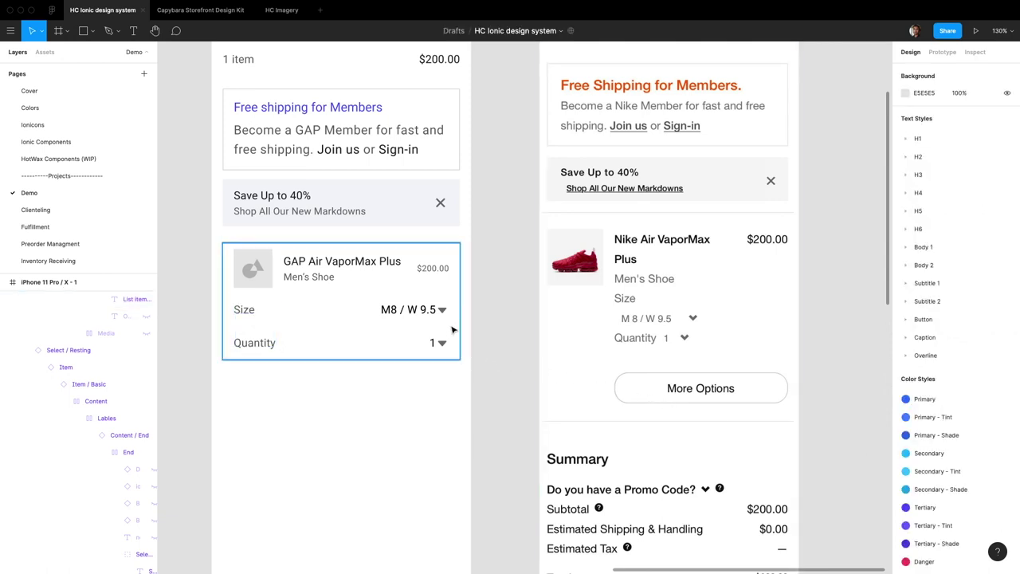
pyautogui.click(693, 396)
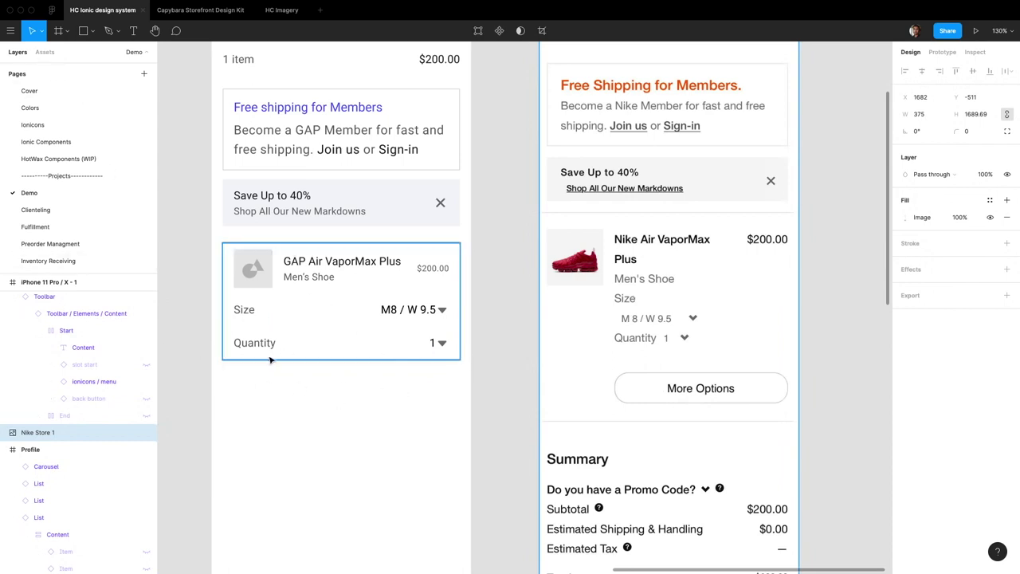
# - Place a 'button' component from Assets below the cart item, stretched to fill the card width
pyautogui.click(51, 59)
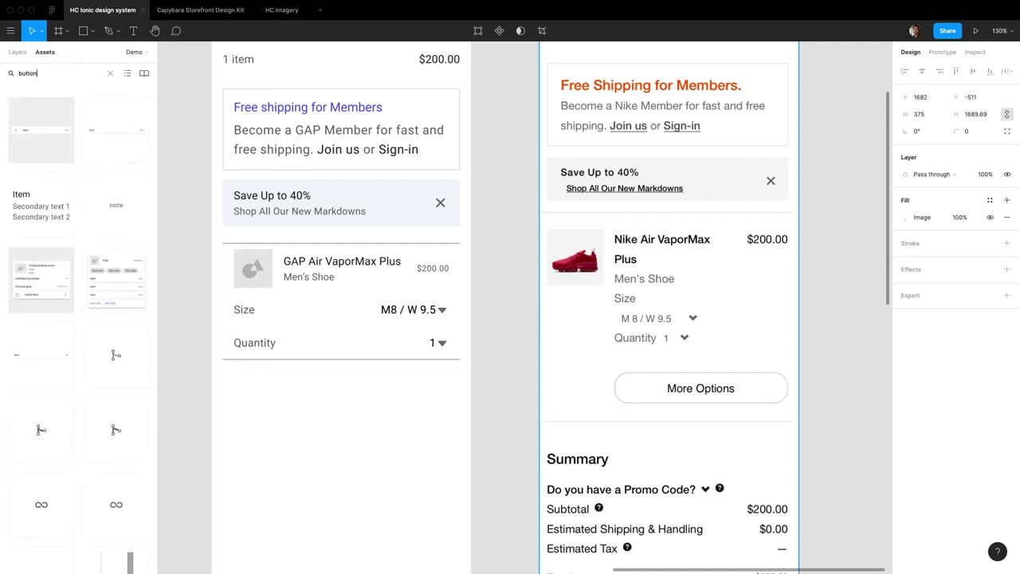
pyautogui.write('button')
pyautogui.moveTo(41, 134); pyautogui.dragTo(330, 359)
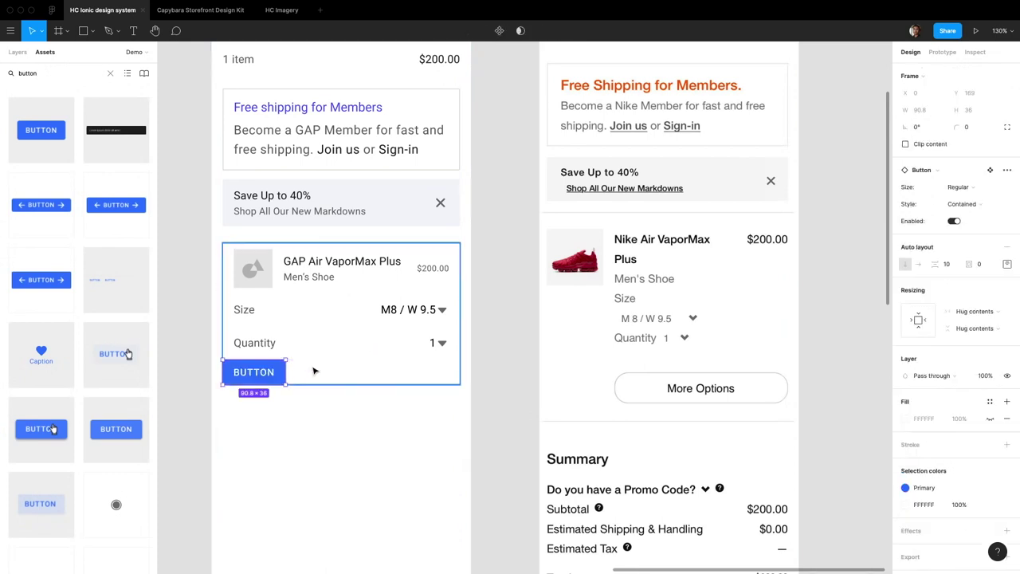
pyautogui.hotkey('alt', '1')
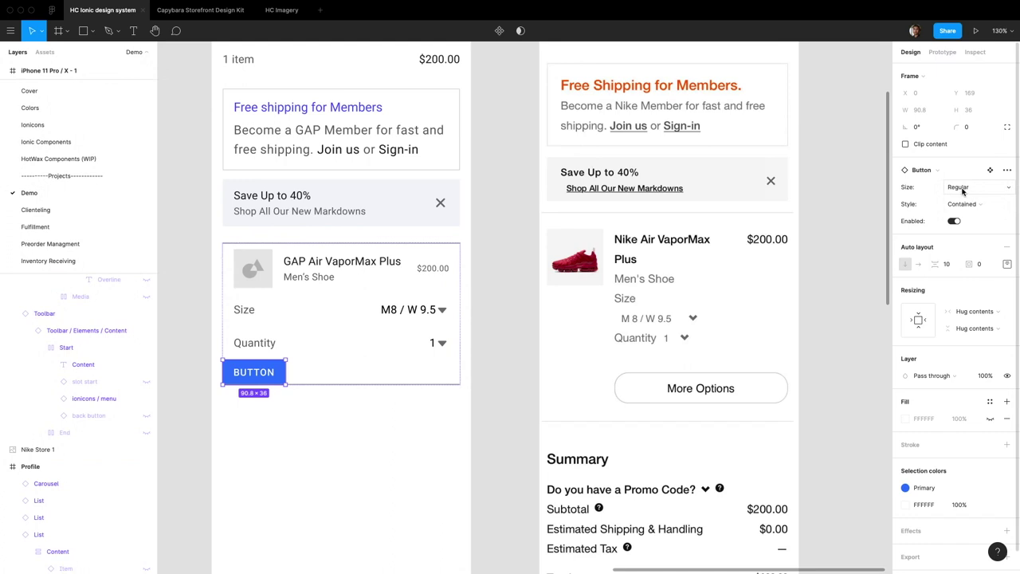
pyautogui.press('Return')
pyautogui.click(981, 260)
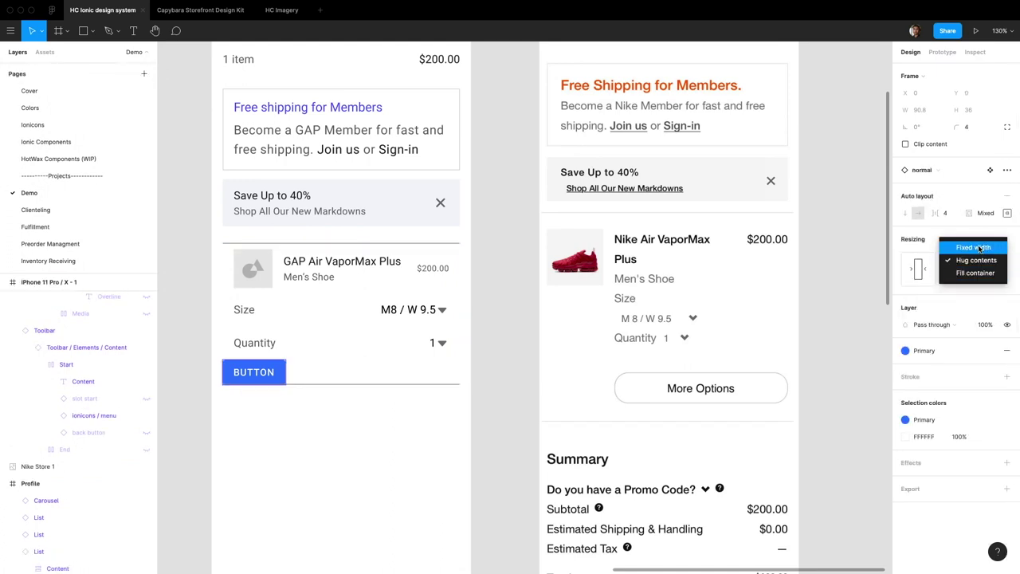
pyautogui.click(975, 271)
pyautogui.click(330, 414)
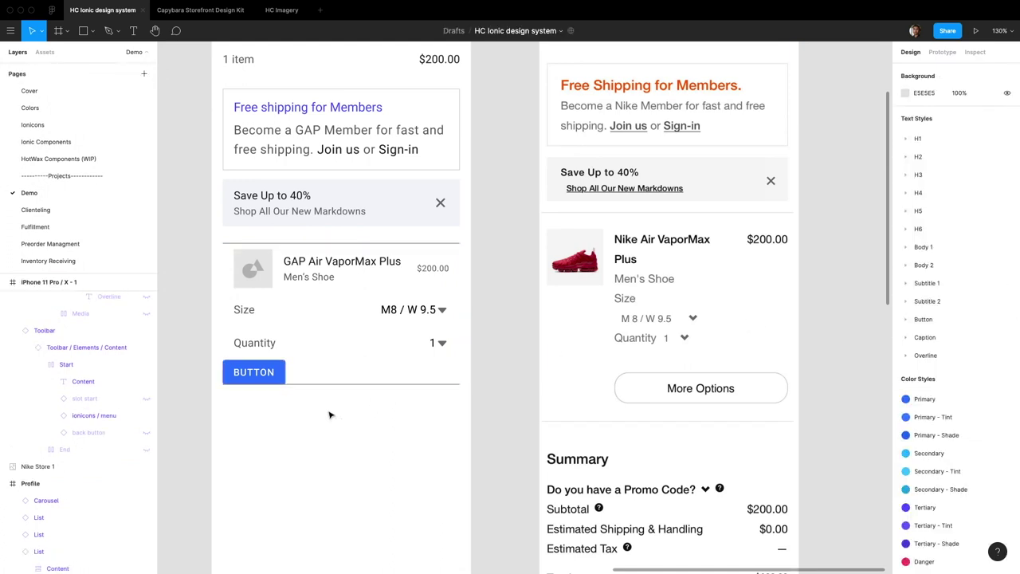
pyautogui.doubleClick(266, 371)
pyautogui.moveTo(288, 372); pyautogui.dragTo(460, 371)
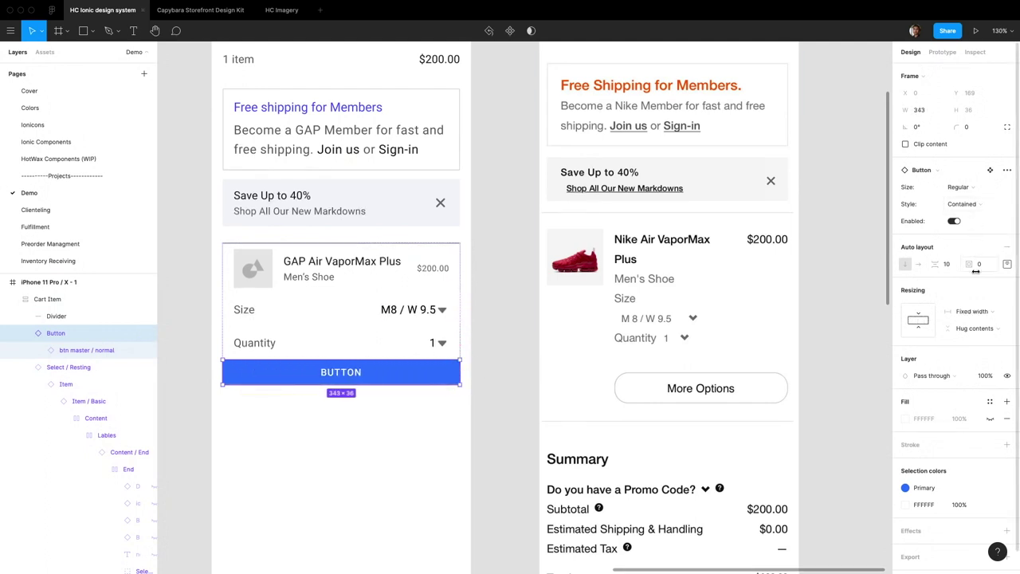
pyautogui.click(971, 311)
pyautogui.click(972, 338)
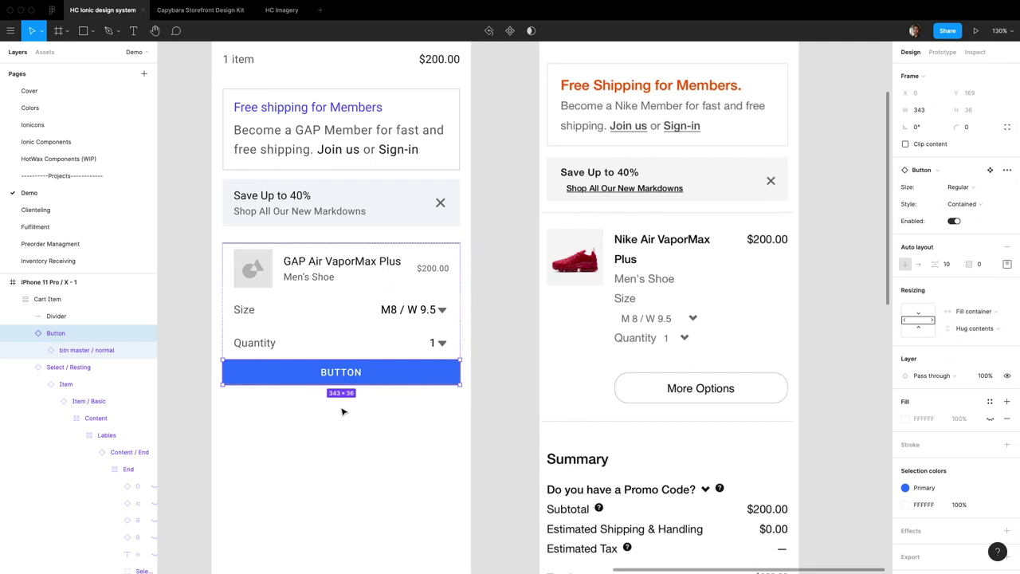
# - Make the button Small and Outlined, with its inner layer set to Fill container
pyautogui.click(990, 187)
pyautogui.click(990, 187)
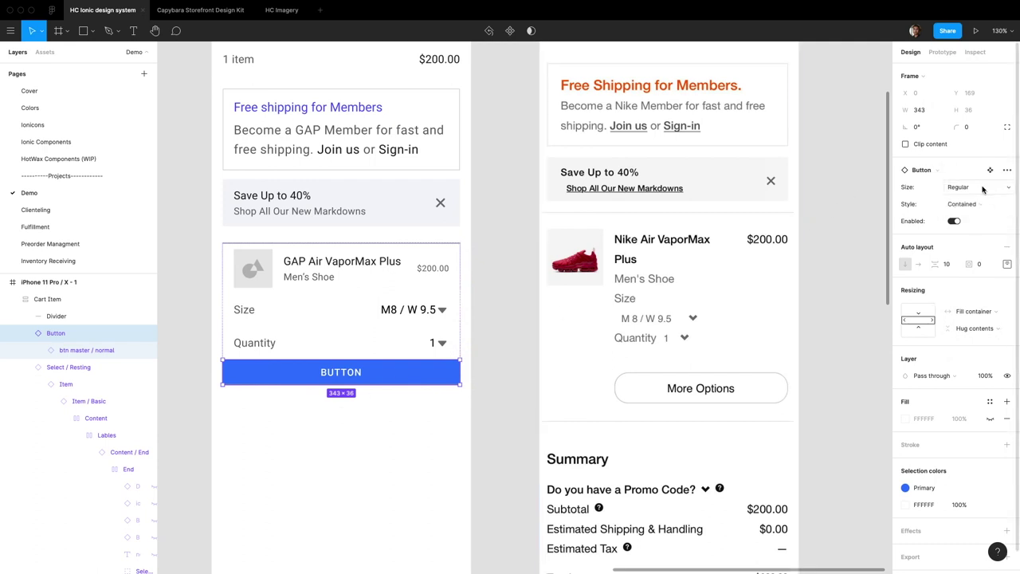
pyautogui.click(982, 187)
pyautogui.click(979, 199)
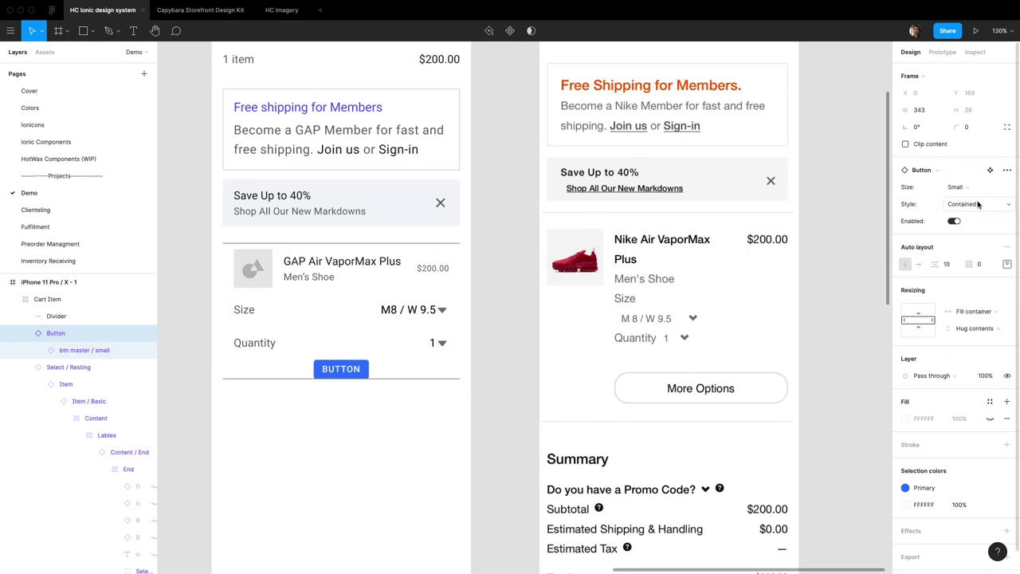
pyautogui.click(978, 205)
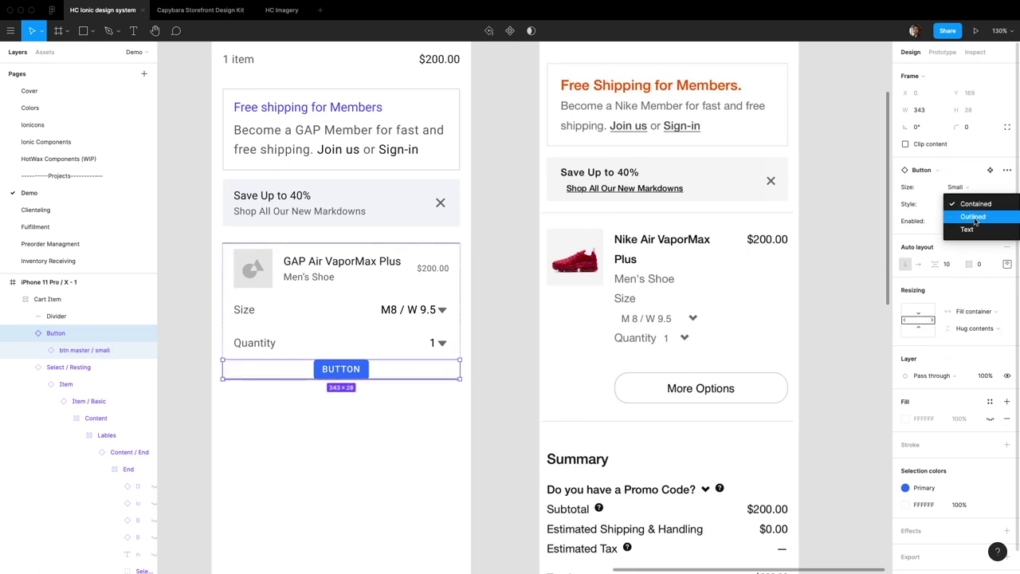
pyautogui.click(973, 217)
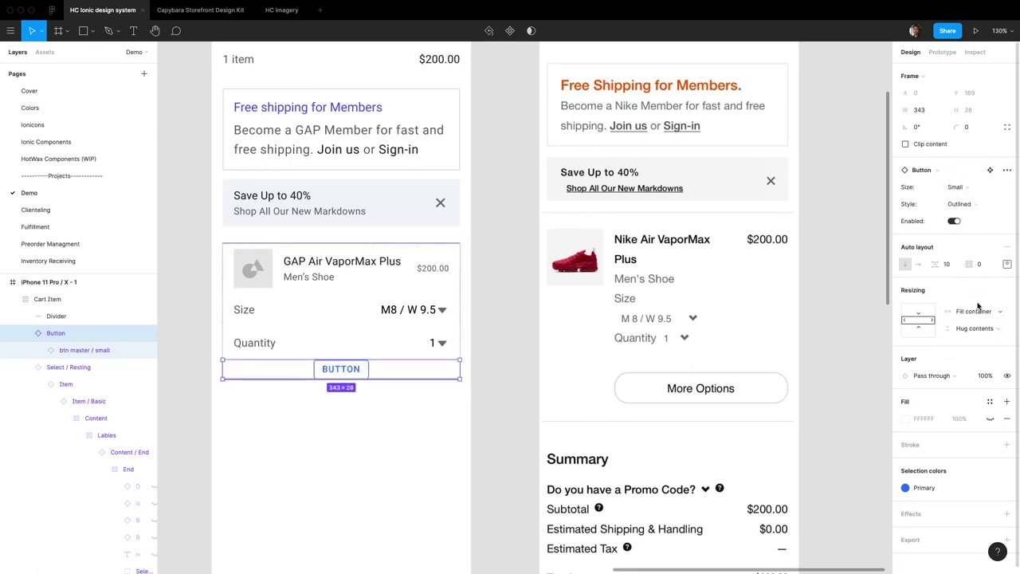
pyautogui.press('Return')
pyautogui.click(979, 261)
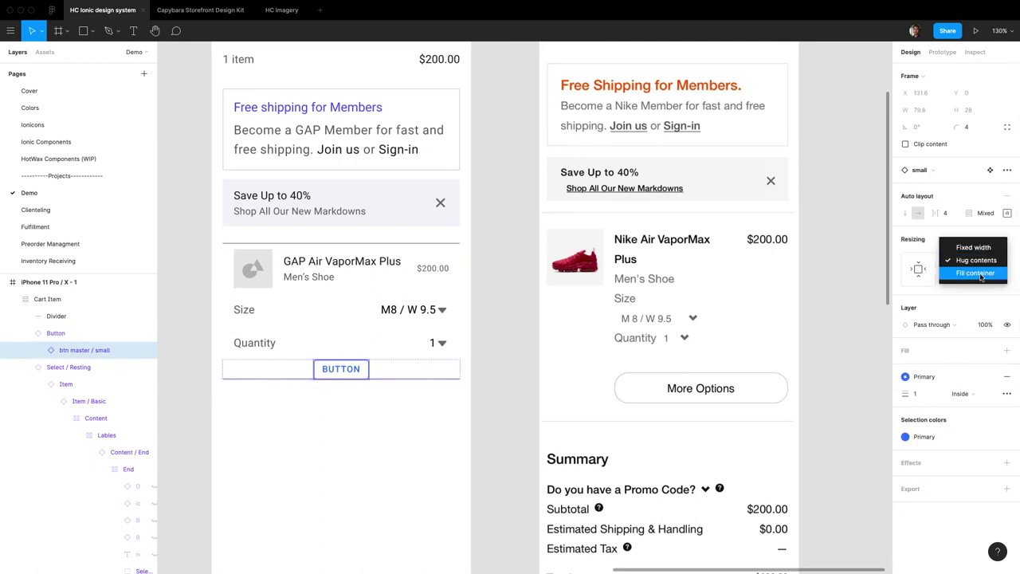
pyautogui.click(976, 271)
pyautogui.click(463, 353)
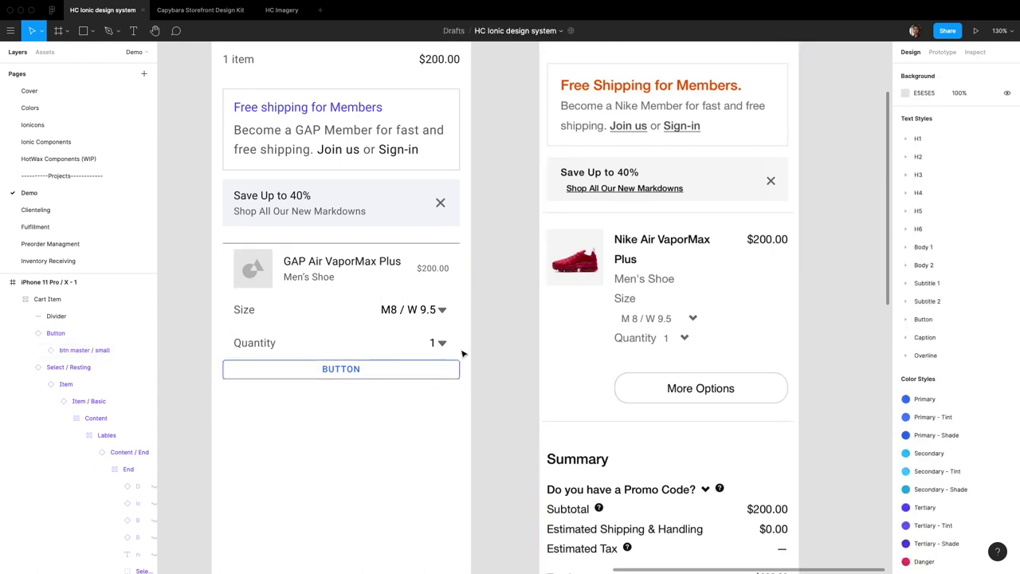
# - Relabel the button 'More Options' and apply the Light - Shade colour style to it
pyautogui.doubleClick(341, 369)
pyautogui.write('More Optio')
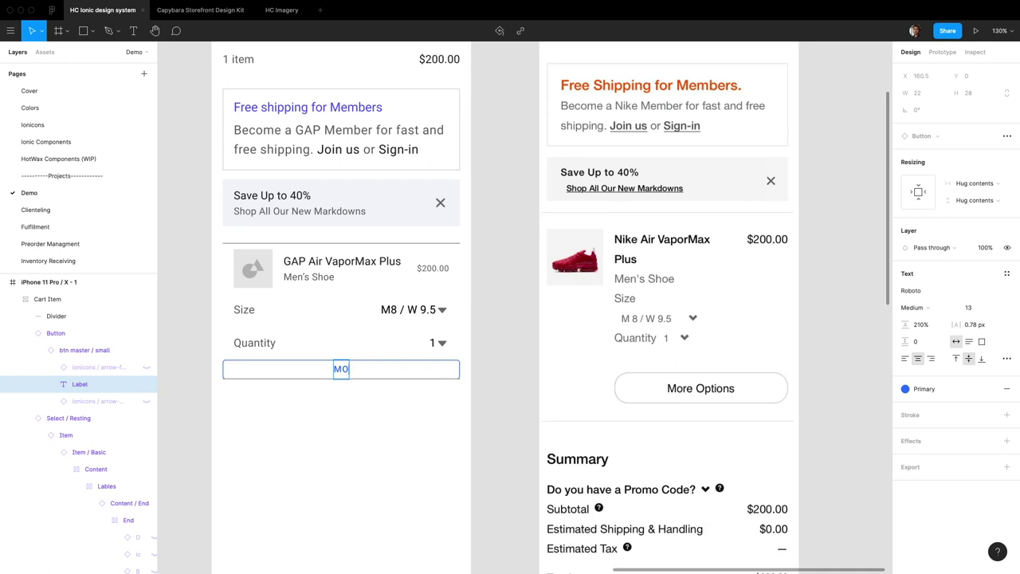
pyautogui.write('ns')
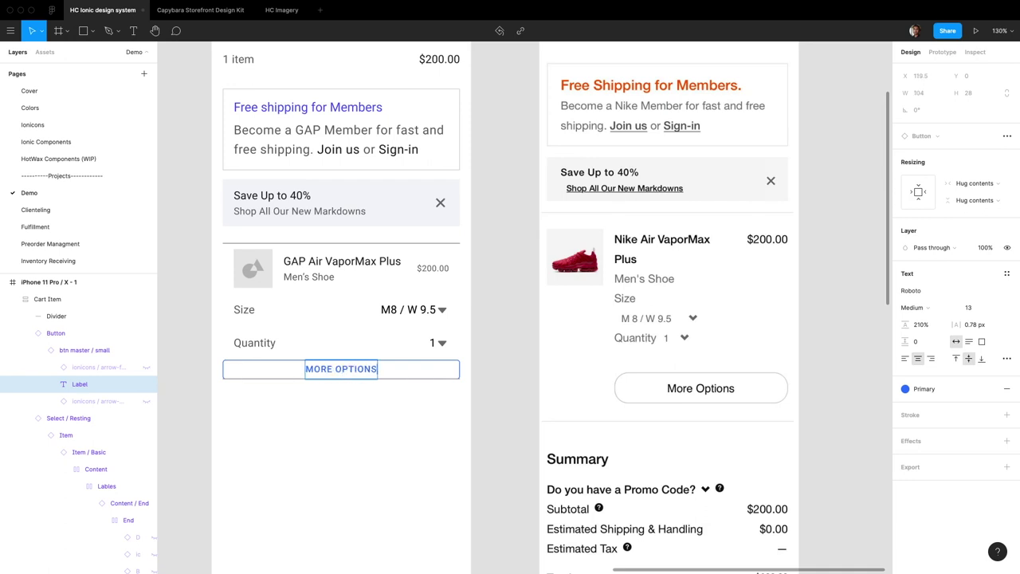
pyautogui.click(90, 334)
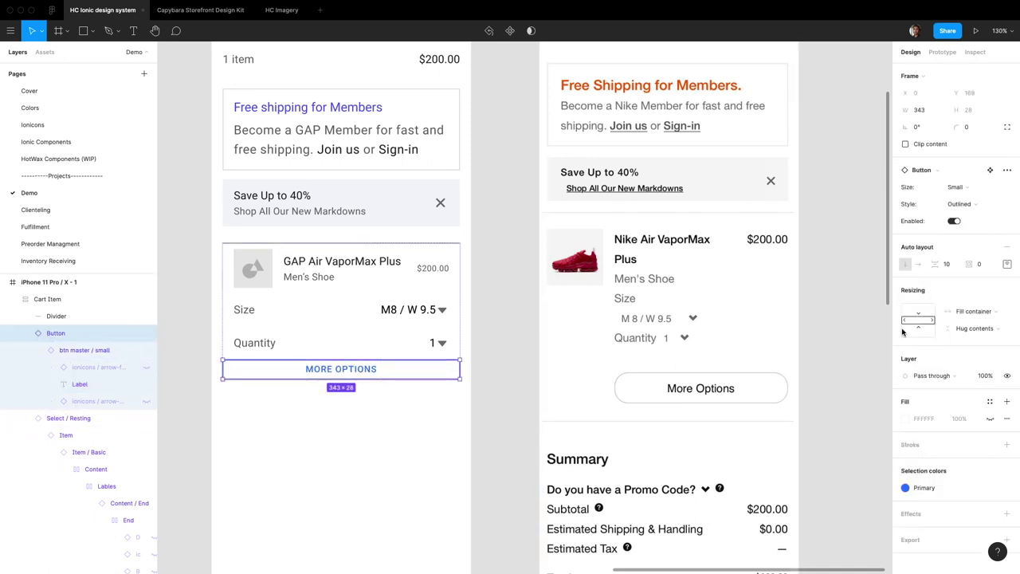
pyautogui.click(938, 486)
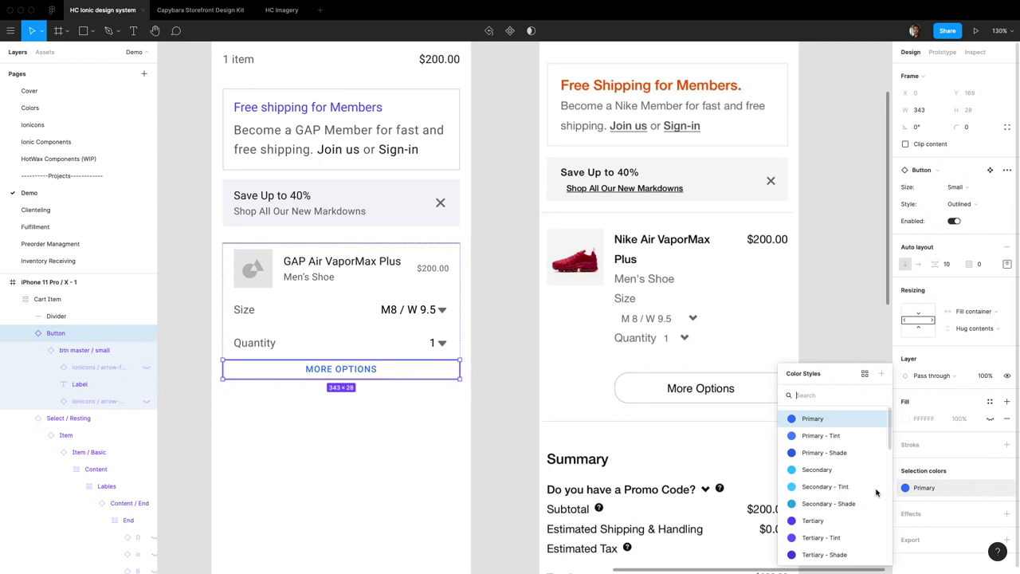
pyautogui.scroll(-10, 829, 494)
pyautogui.scroll(1, 829, 455)
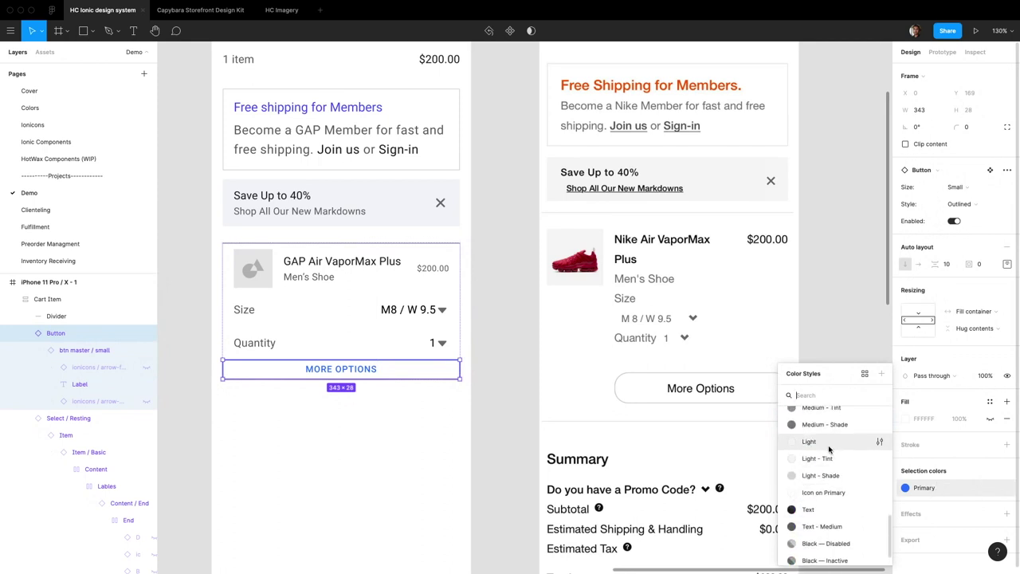
pyautogui.click(821, 475)
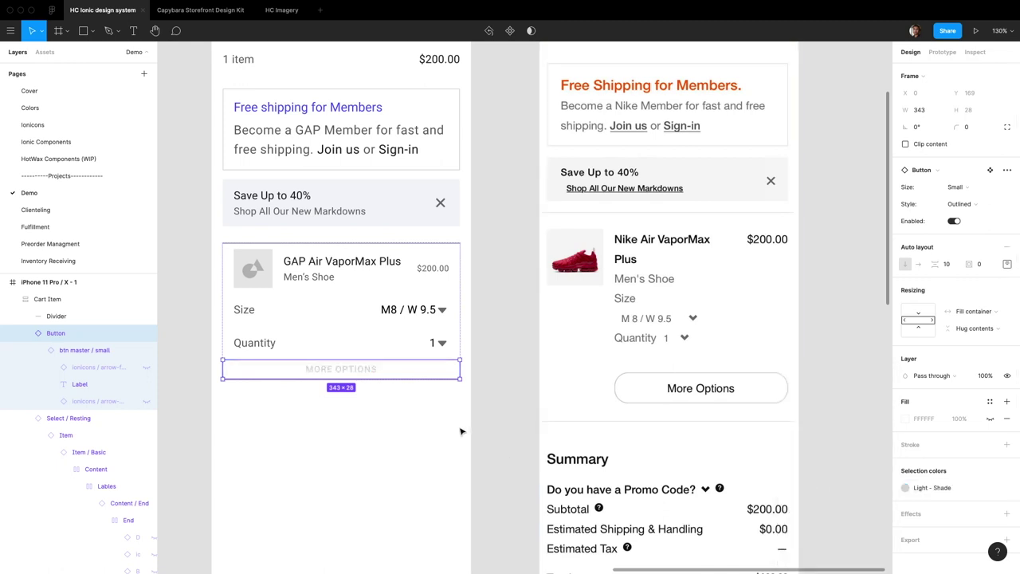
# - Set the button's label text fill to Text - Medium
pyautogui.doubleClick(341, 368)
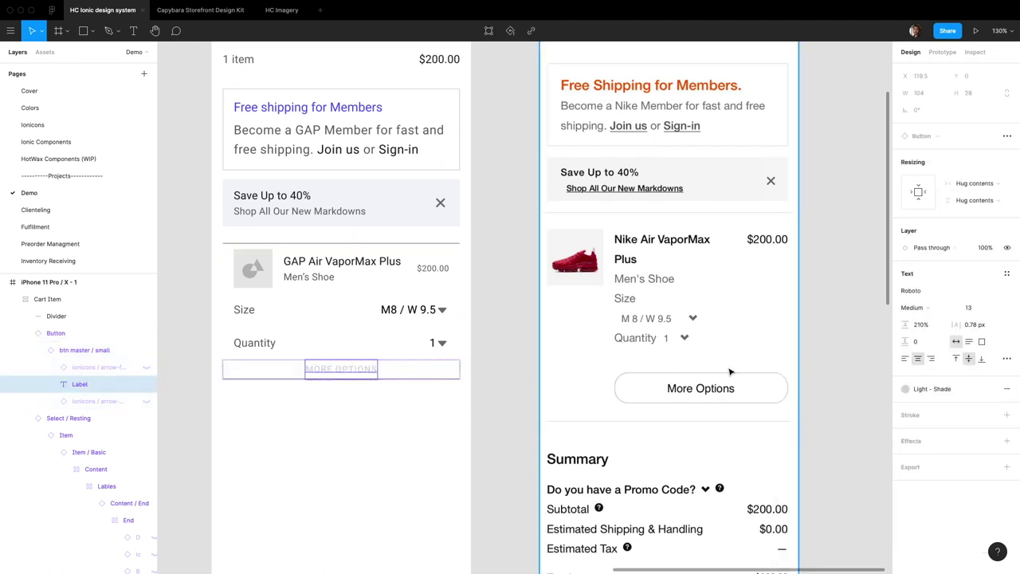
pyautogui.click(947, 391)
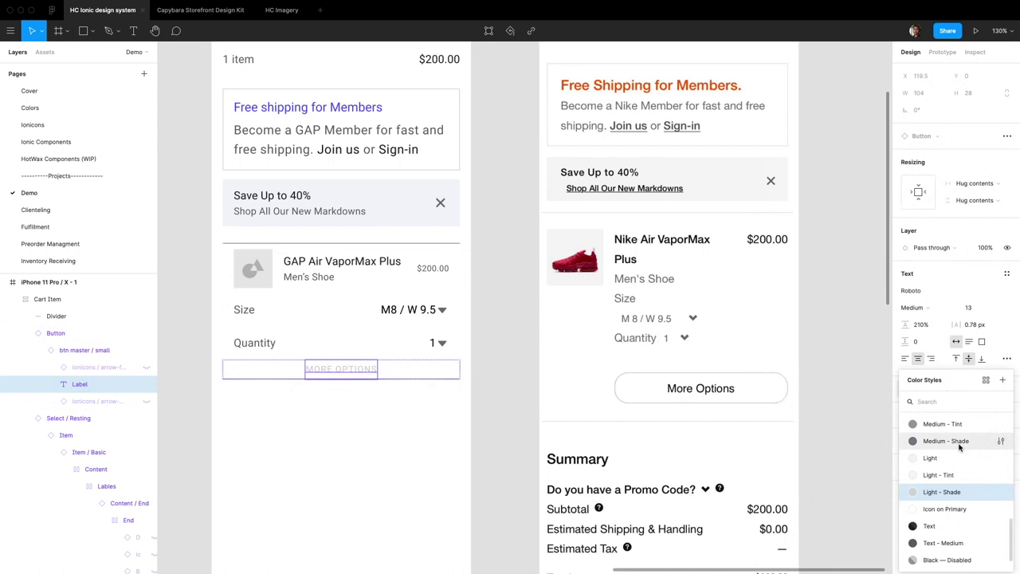
pyautogui.scroll(1, 959, 460)
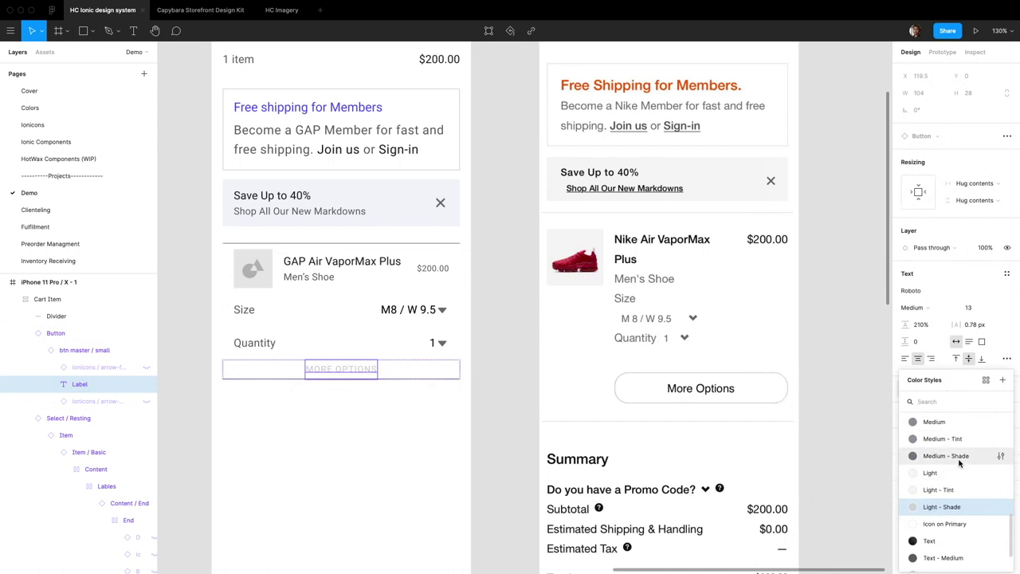
pyautogui.click(942, 556)
pyautogui.click(505, 430)
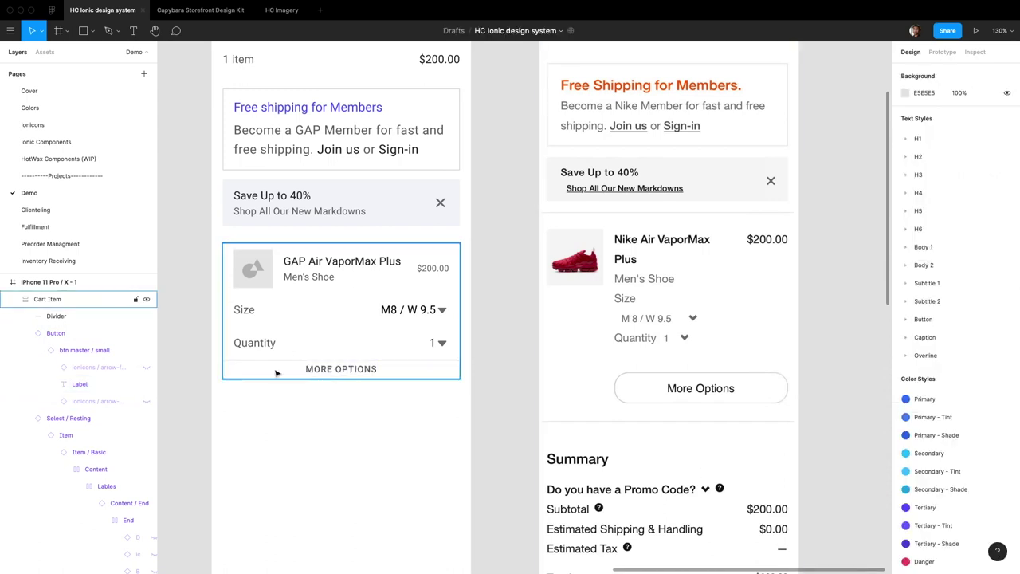
pyautogui.scroll(1, 276, 373)
pyautogui.click(292, 360)
pyautogui.click(292, 363)
pyautogui.click(28, 333)
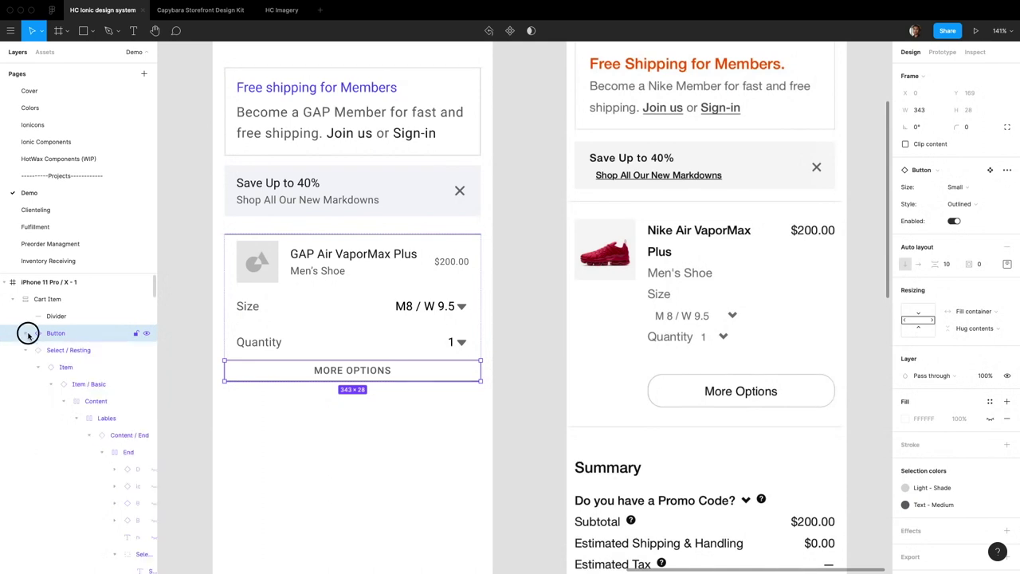
# - Draw a 16×16 rectangle below MORE OPTIONS
pyautogui.press('r')
pyautogui.moveTo(228, 380); pyautogui.dragTo(242, 397)
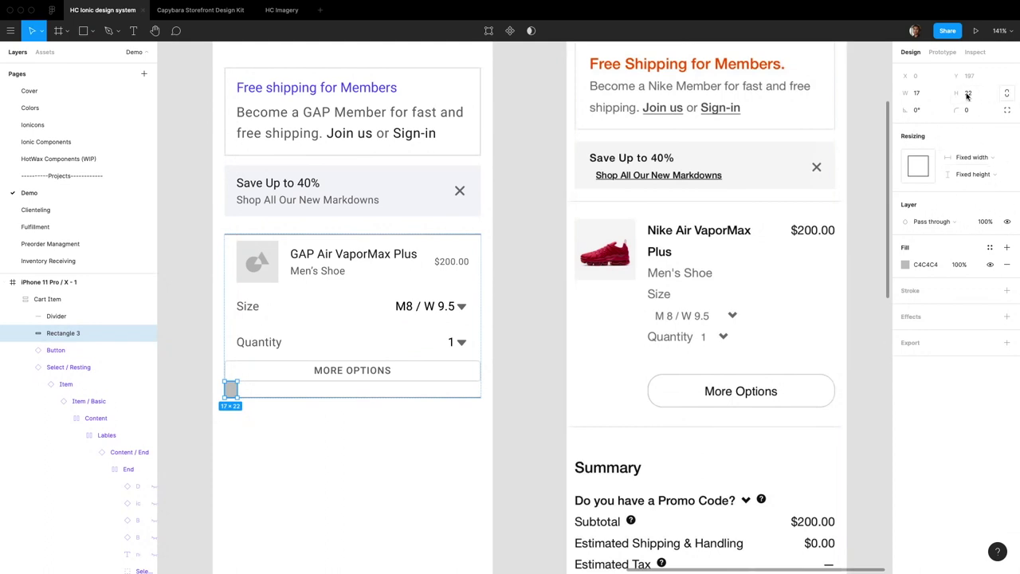
pyautogui.click(916, 94)
pyautogui.write('16')
pyautogui.press('Tab')
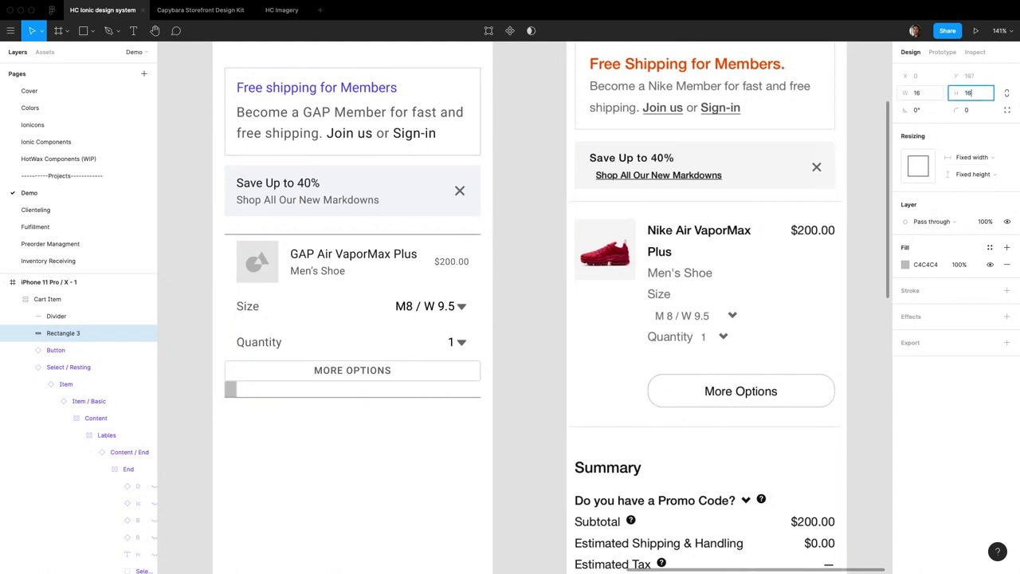
pyautogui.write('16')
pyautogui.press('Return')
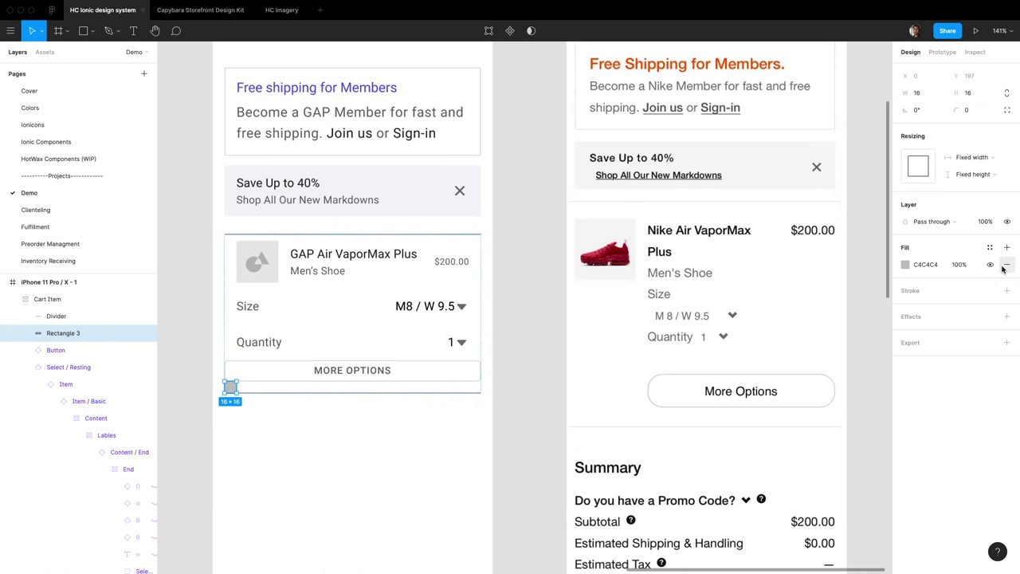
pyautogui.click(511, 396)
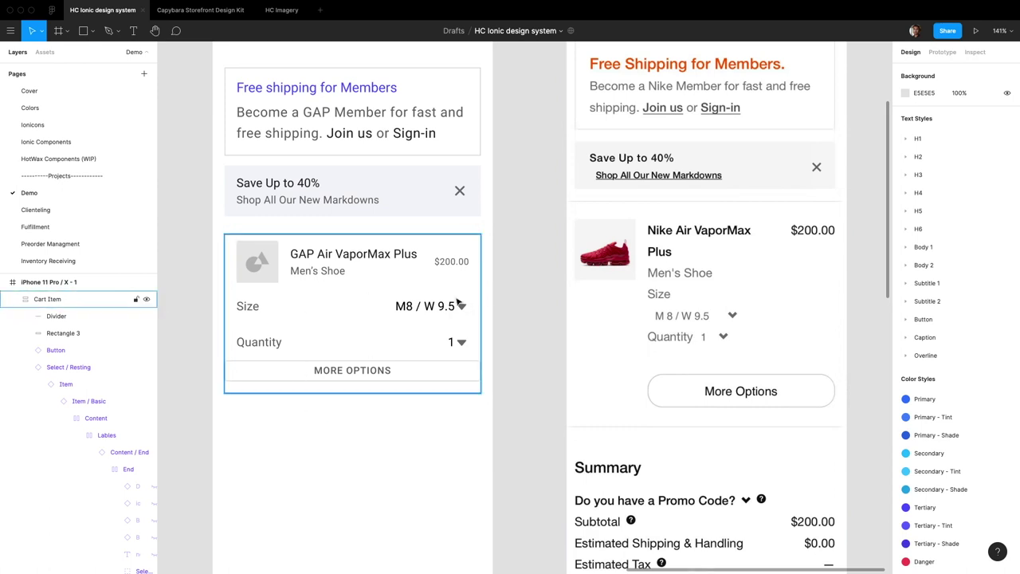
# - Rename the rectangle Spacer, duplicate it, and move the copy to the top of the card
pyautogui.click(231, 383)
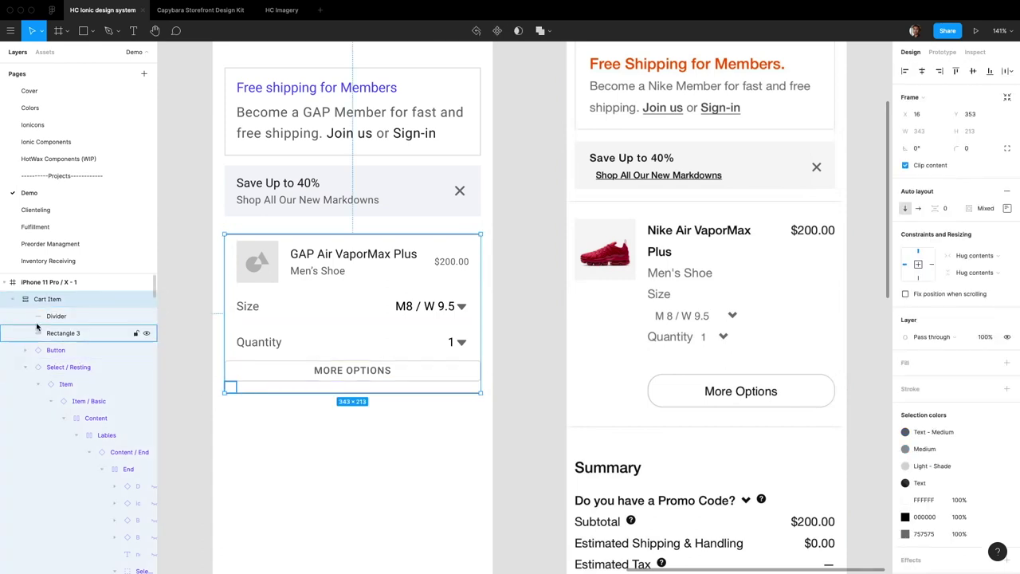
pyautogui.doubleClick(58, 333)
pyautogui.write('Spacer')
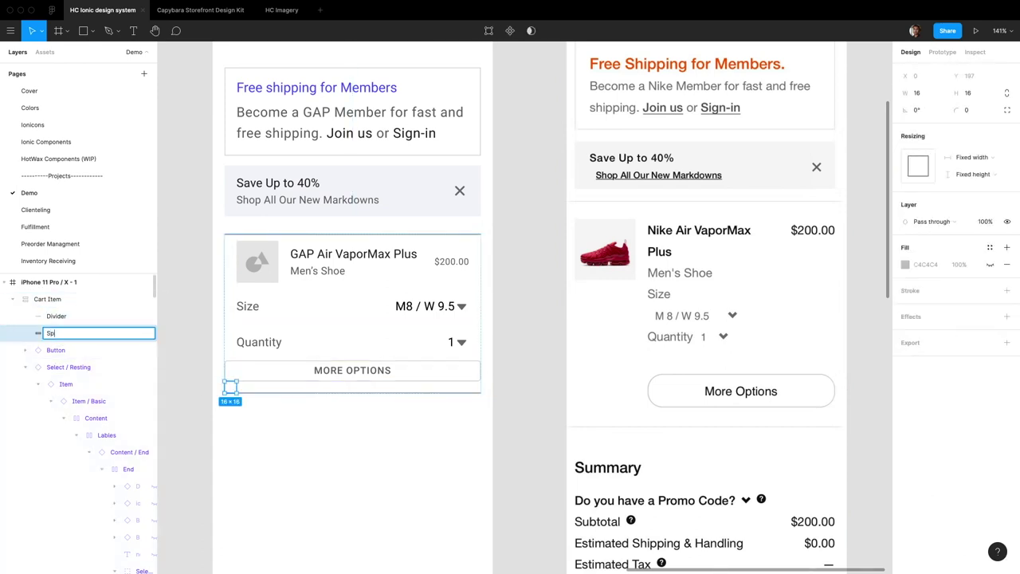
pyautogui.press('Return')
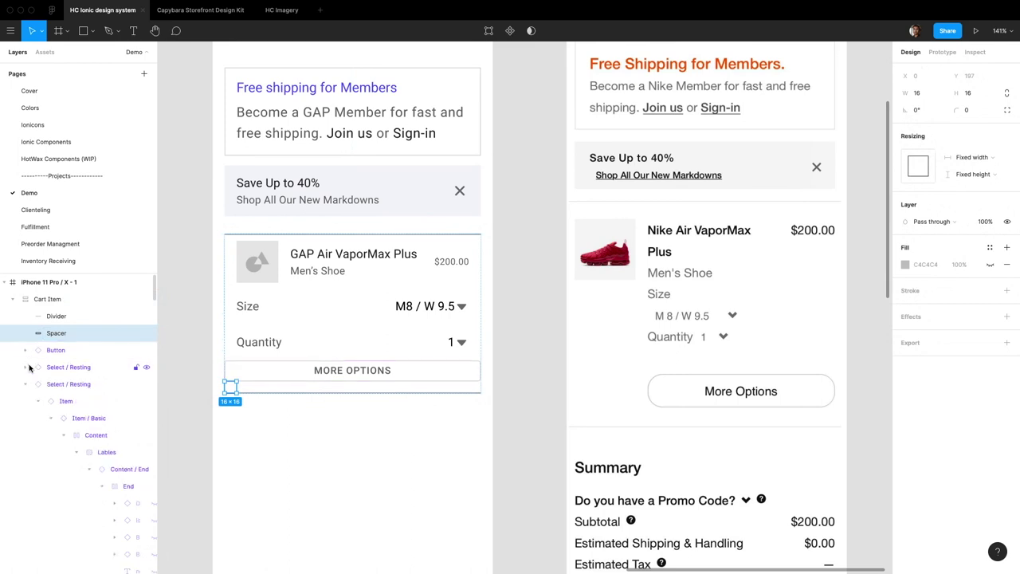
pyautogui.hotkey('ctrl', 'd')
pyautogui.press('Escape')
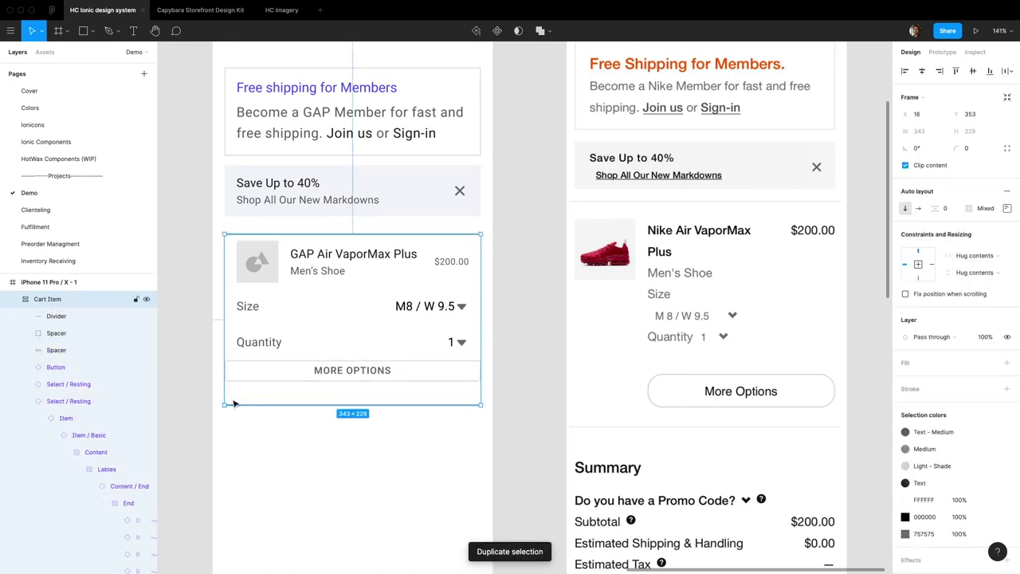
pyautogui.click(111, 350)
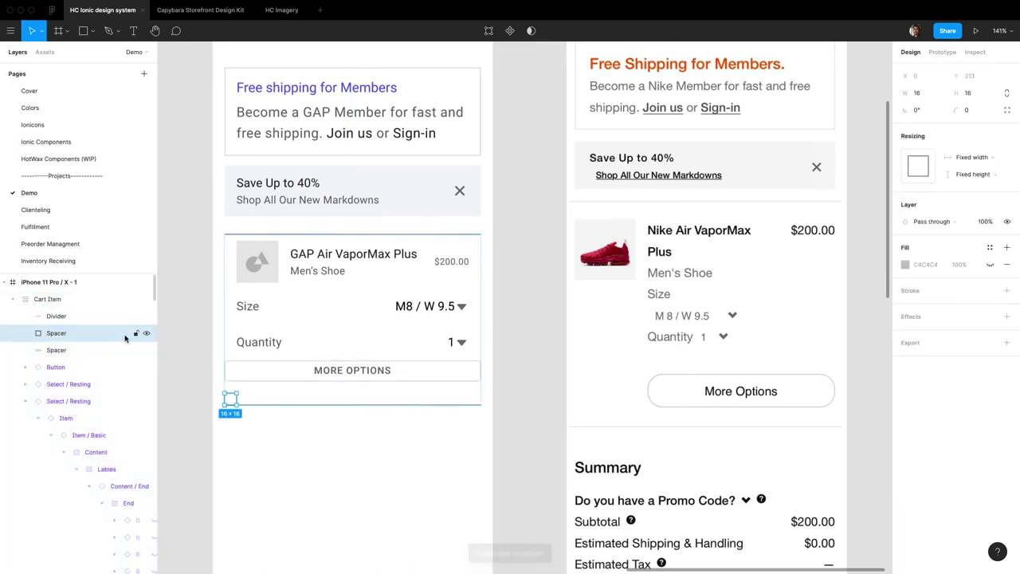
pyautogui.press('Up')
pyautogui.press('Up')
pyautogui.press('Up')
pyautogui.press('Up')
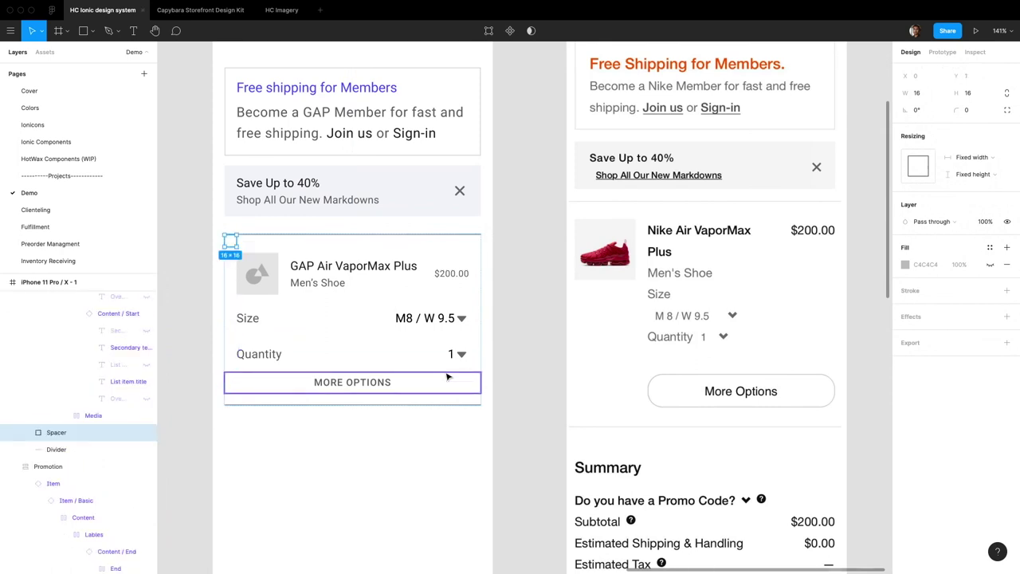
pyautogui.click(552, 366)
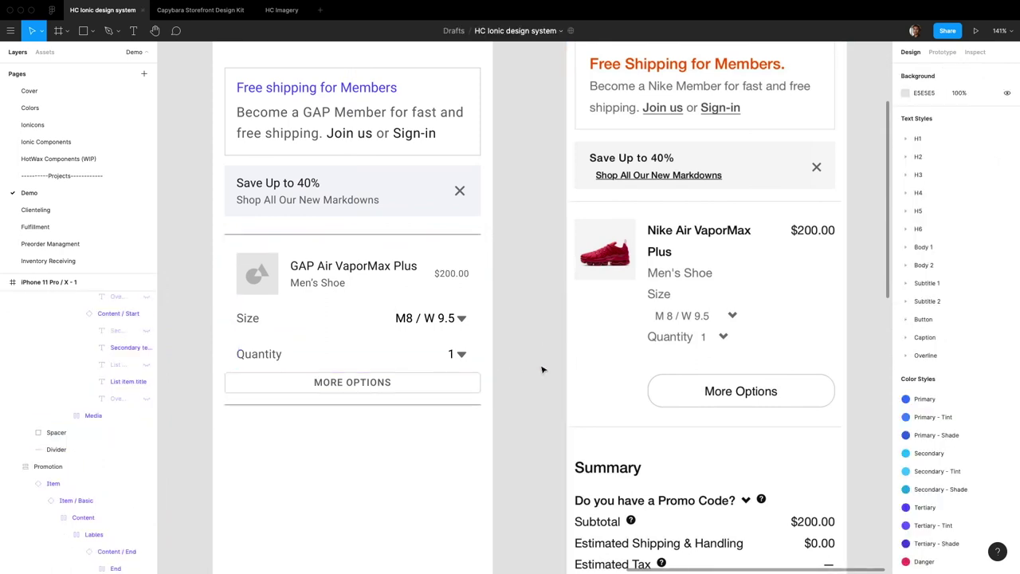
# - Reduce the top Spacer's height to 8
pyautogui.scroll(-2, 541, 369)
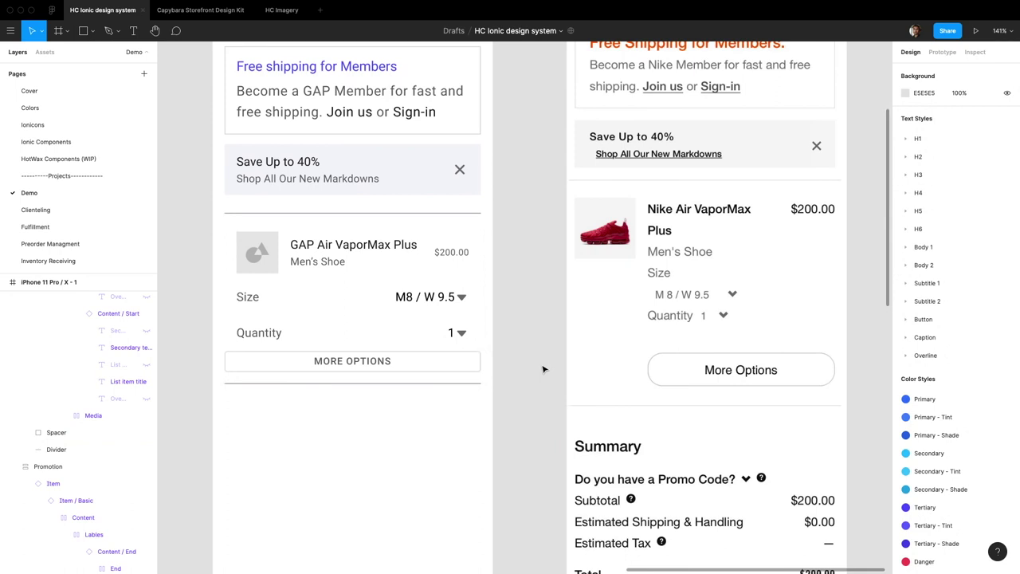
pyautogui.click(235, 227)
pyautogui.doubleClick(230, 221)
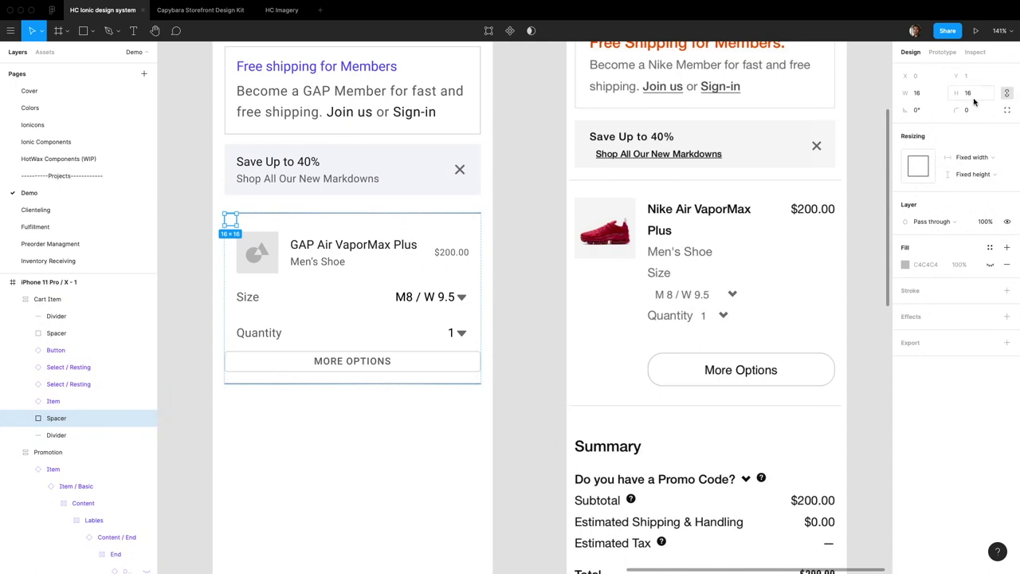
pyautogui.click(974, 97)
pyautogui.write('8')
pyautogui.press('Return')
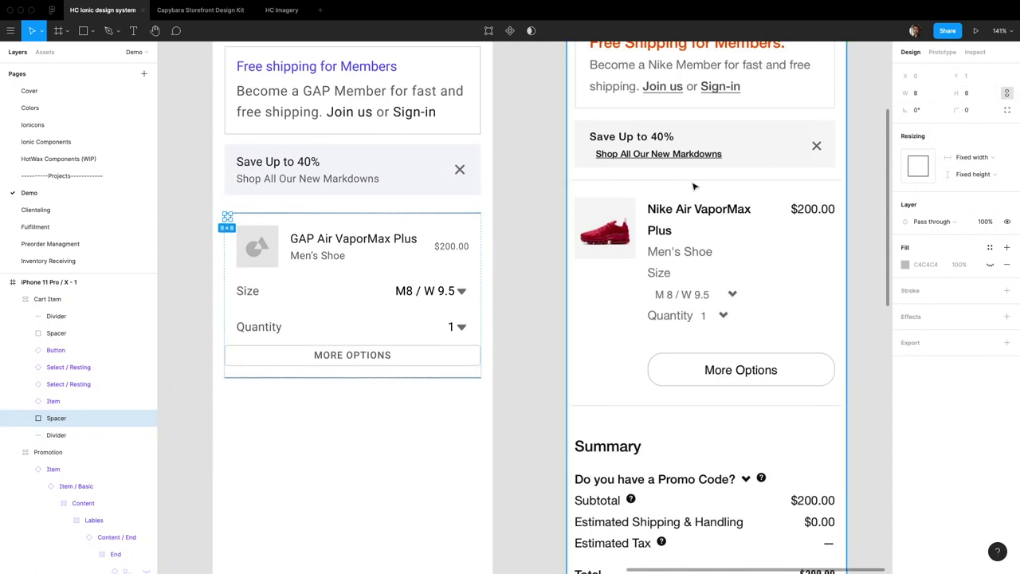
pyautogui.click(503, 235)
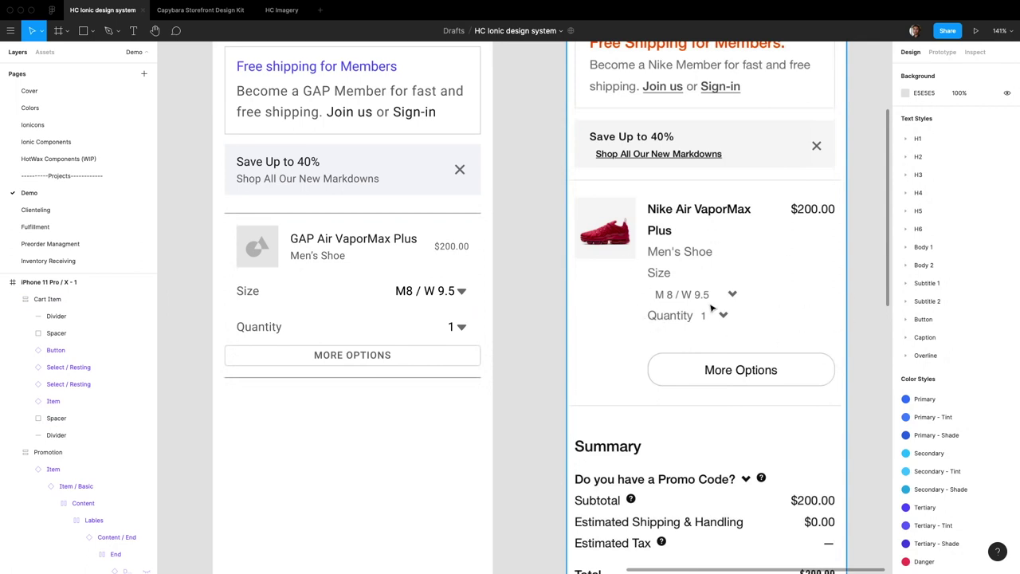
pyautogui.scroll(-3, 587, 336)
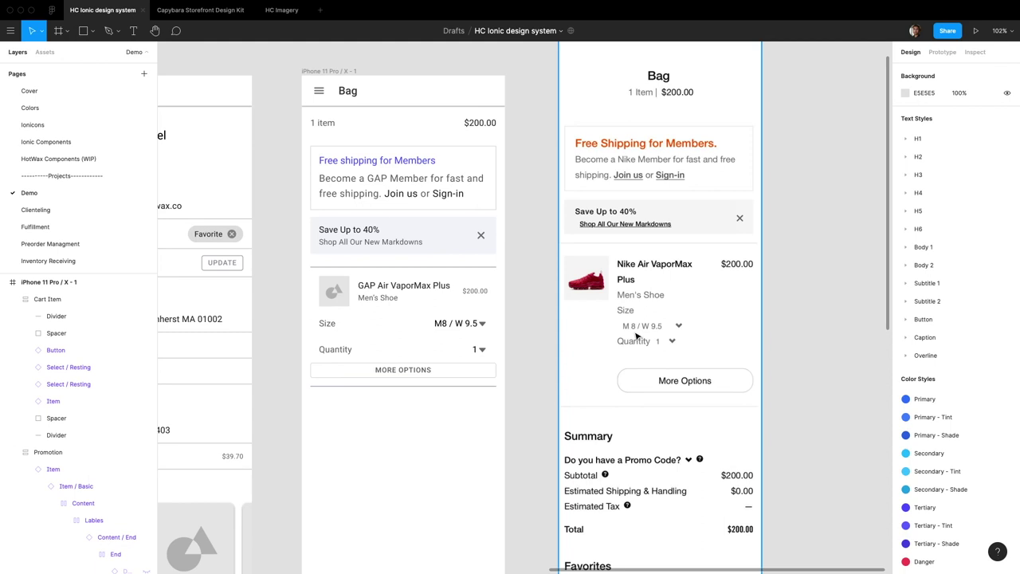
pyautogui.scroll(-5, 643, 445)
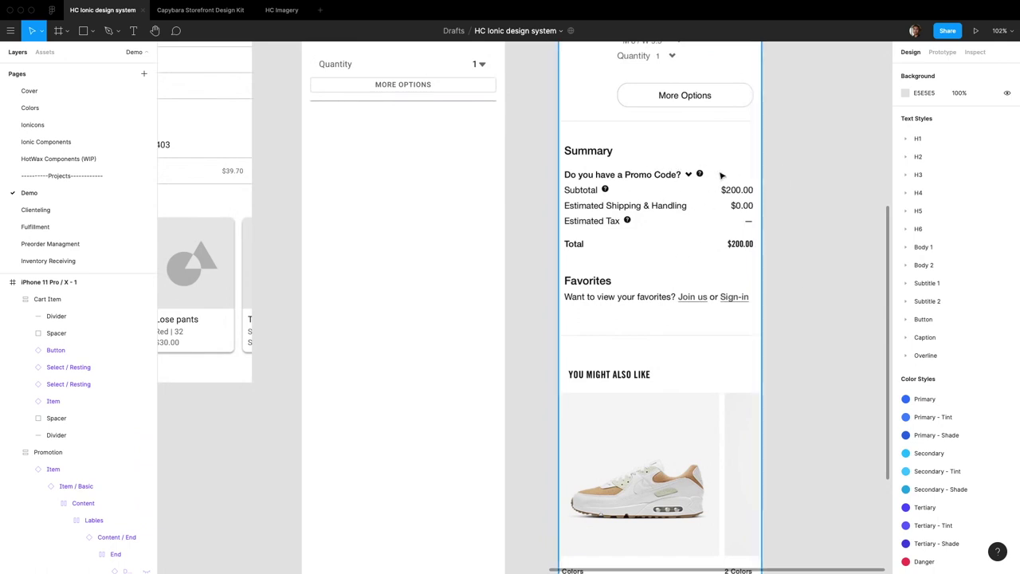
pyautogui.scroll(-5, 639, 305)
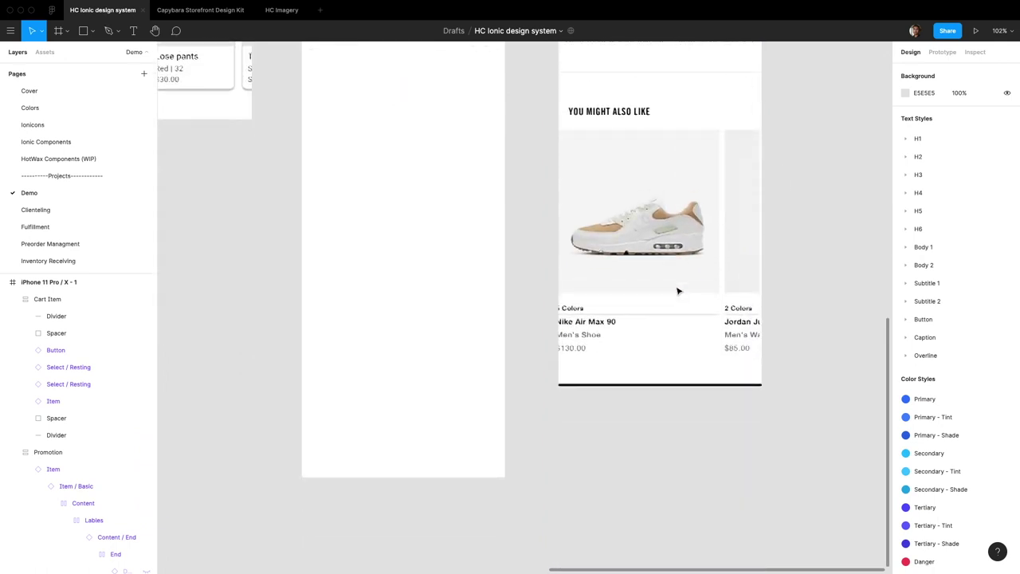
pyautogui.scroll(5, 676, 292)
pyautogui.scroll(-4, 677, 292)
pyautogui.scroll(-2, 637, 289)
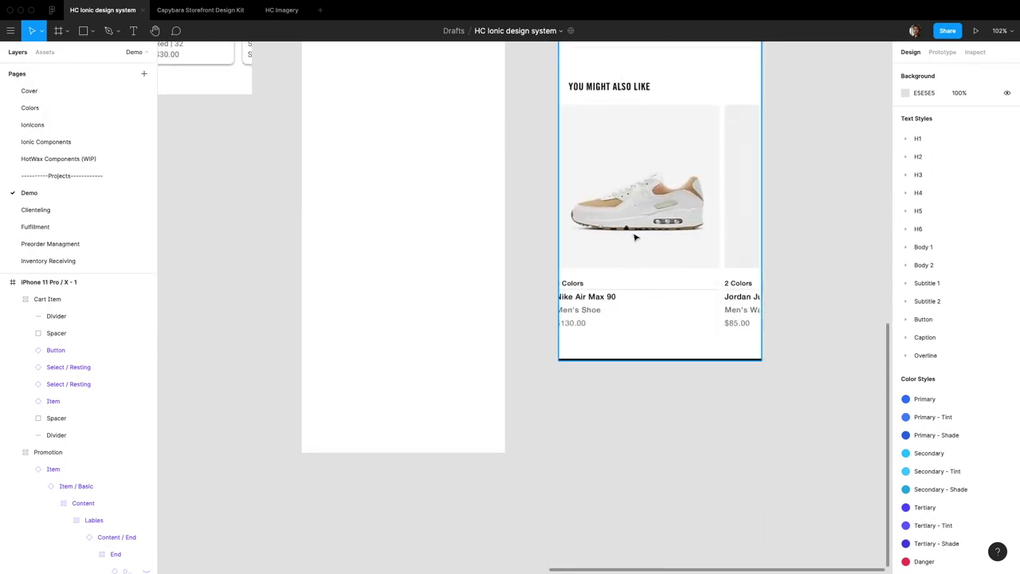
pyautogui.scroll(6, 635, 236)
pyautogui.scroll(6, 631, 238)
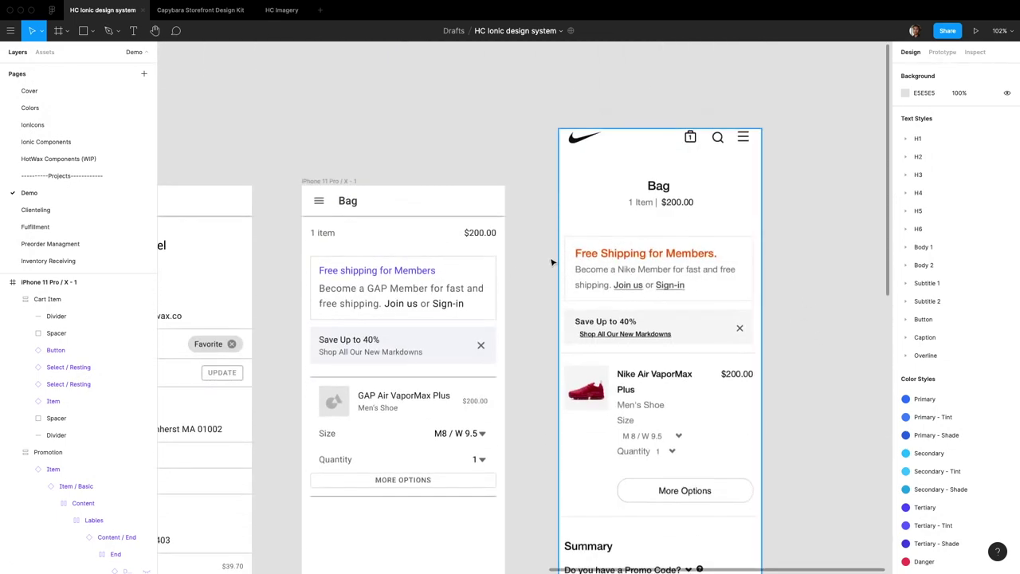
pyautogui.scroll(-4, 505, 268)
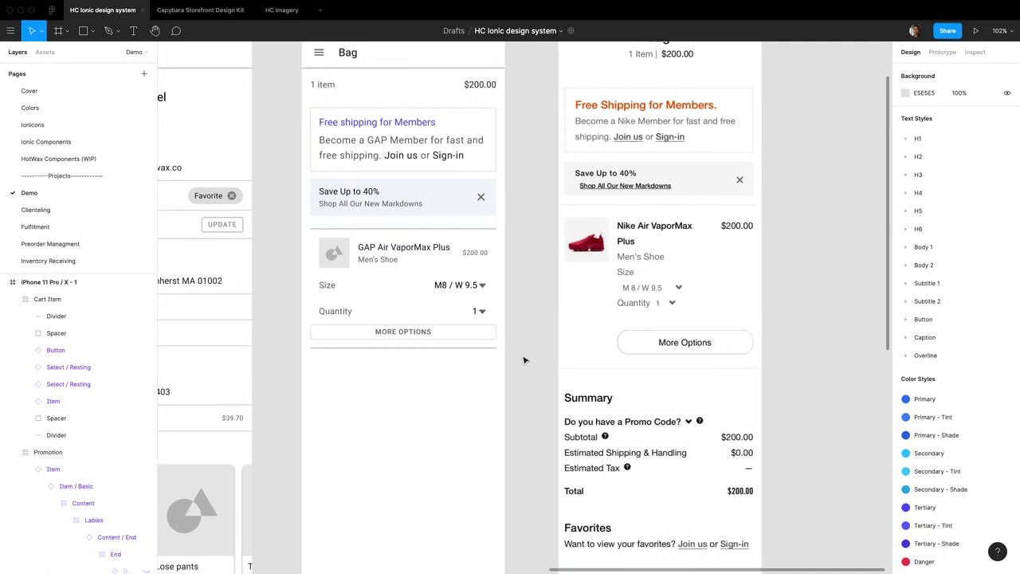
pyautogui.scroll(-4, 558, 355)
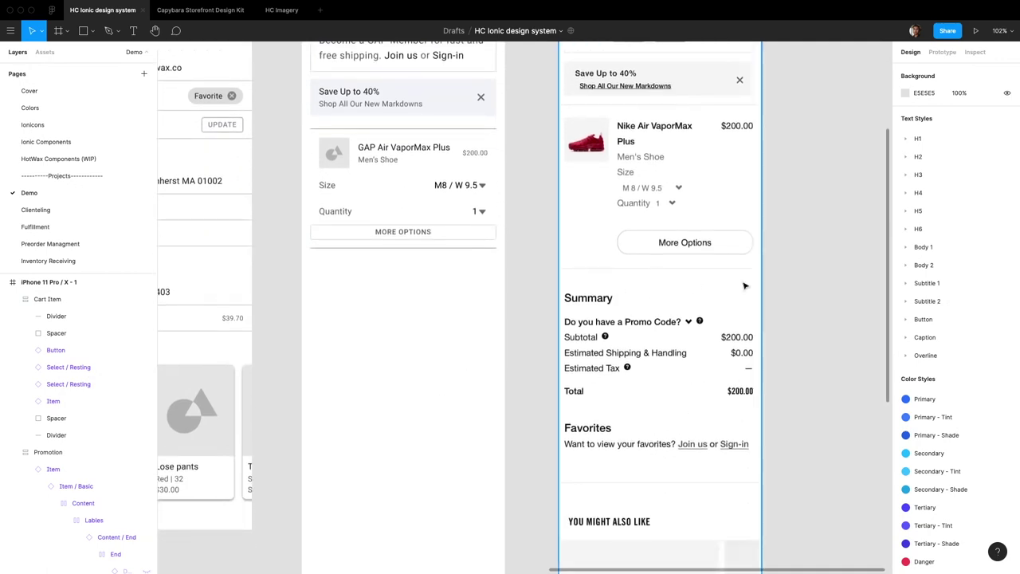
pyautogui.scroll(4, 569, 315)
pyautogui.scroll(-3, 647, 295)
pyautogui.scroll(-5, 647, 295)
pyautogui.scroll(6, 646, 295)
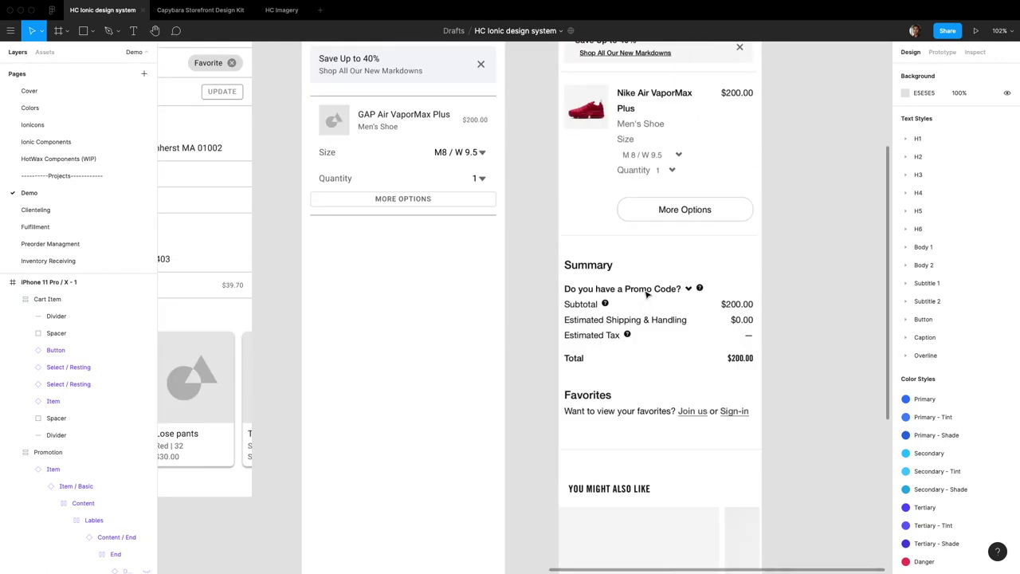
pyautogui.scroll(-5, 643, 292)
pyautogui.hscroll(5, 644, 291)
pyautogui.scroll(-2, 644, 292)
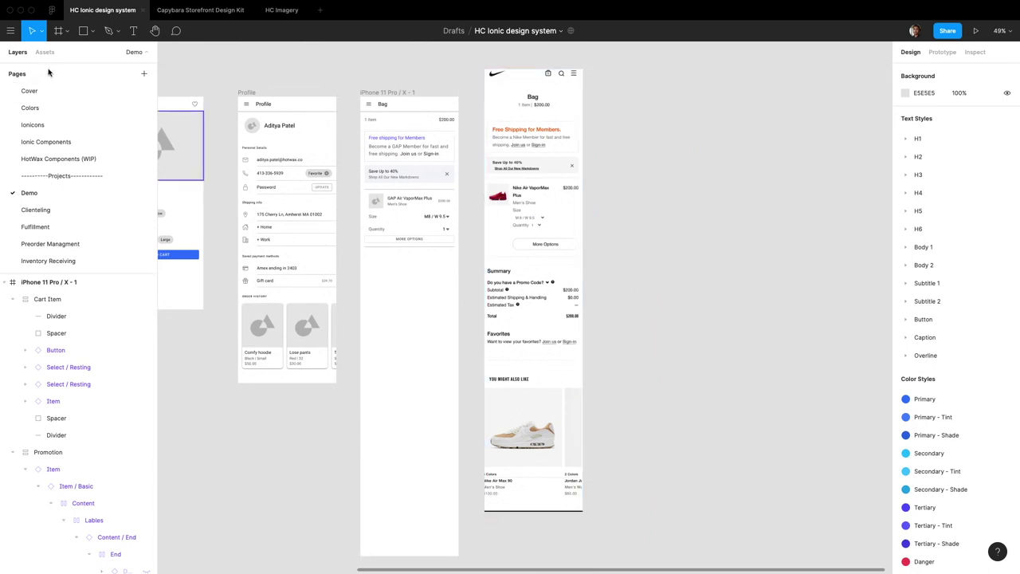
# - Drag the phone frame's bottom edge up to 830 tall and rename the frame Bag
pyautogui.click(408, 398)
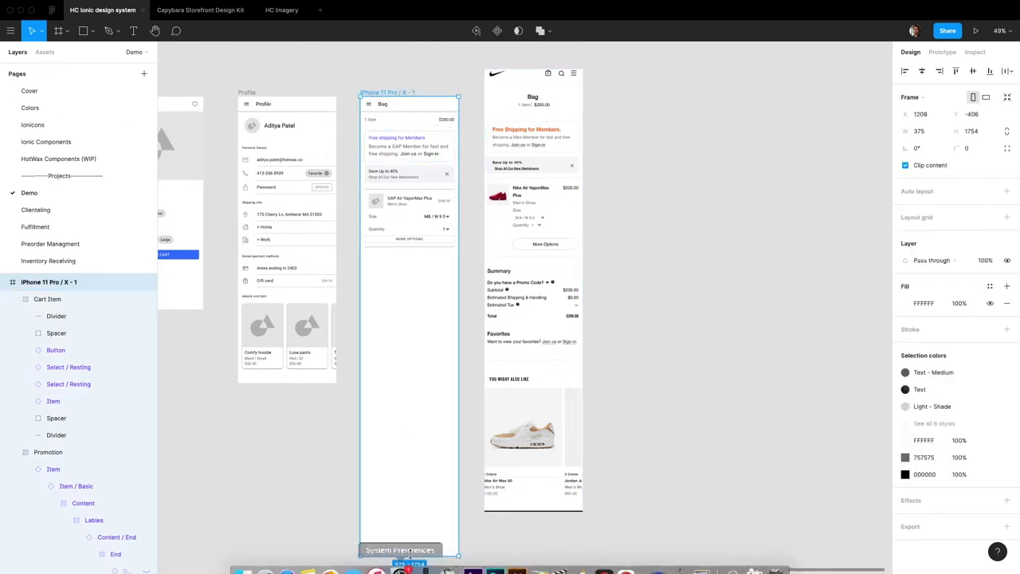
pyautogui.moveTo(417, 555); pyautogui.dragTo(423, 311)
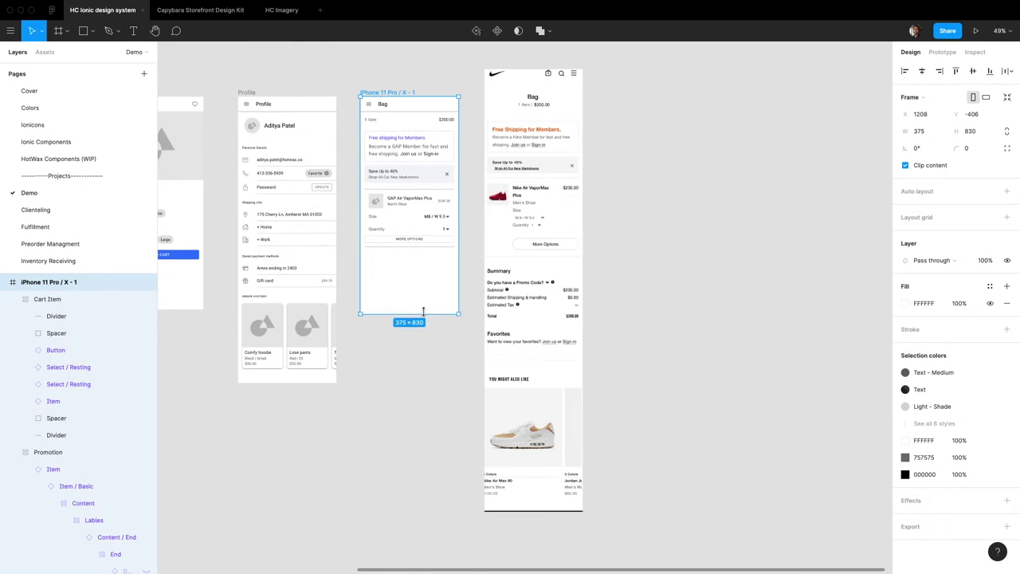
pyautogui.doubleClick(365, 92)
pyautogui.write('0')
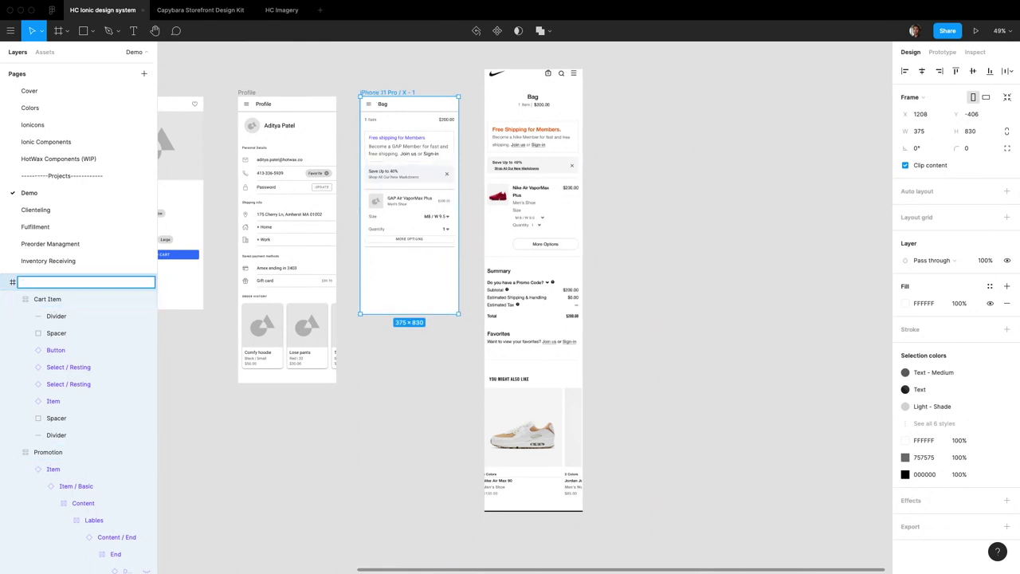
pyautogui.write('ag')
pyautogui.click(442, 334)
# - Drop a Button component into the Bag frame, set it to Large, and centre it horizontally
pyautogui.click(44, 52)
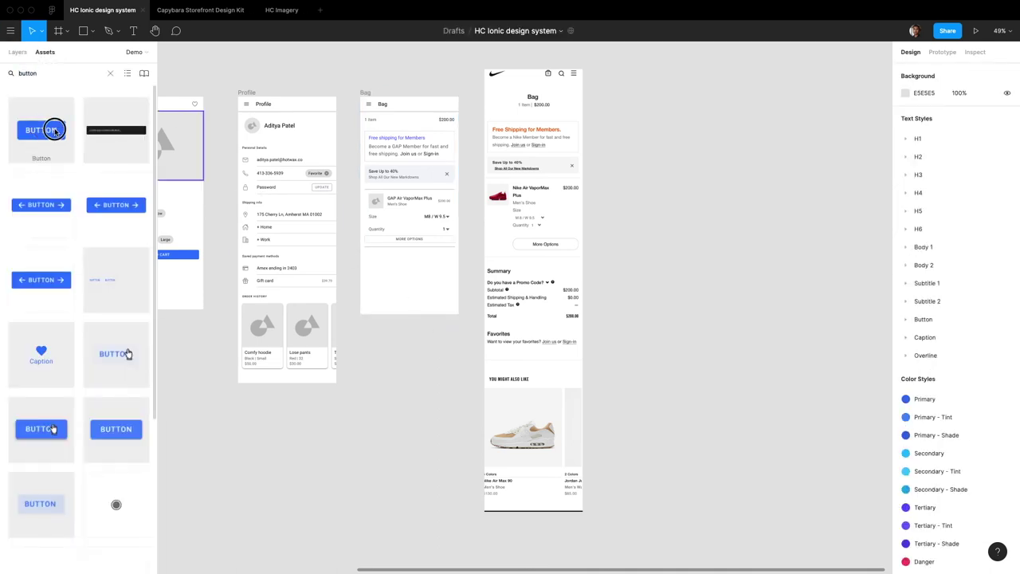
pyautogui.moveTo(52, 130); pyautogui.dragTo(417, 243)
pyautogui.click(922, 72)
pyautogui.click(973, 211)
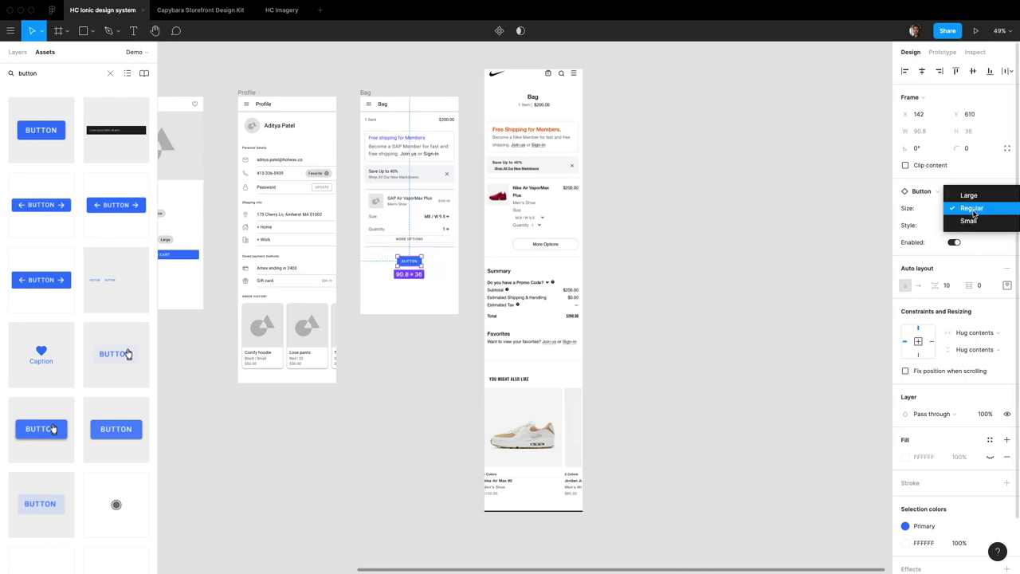
pyautogui.click(971, 196)
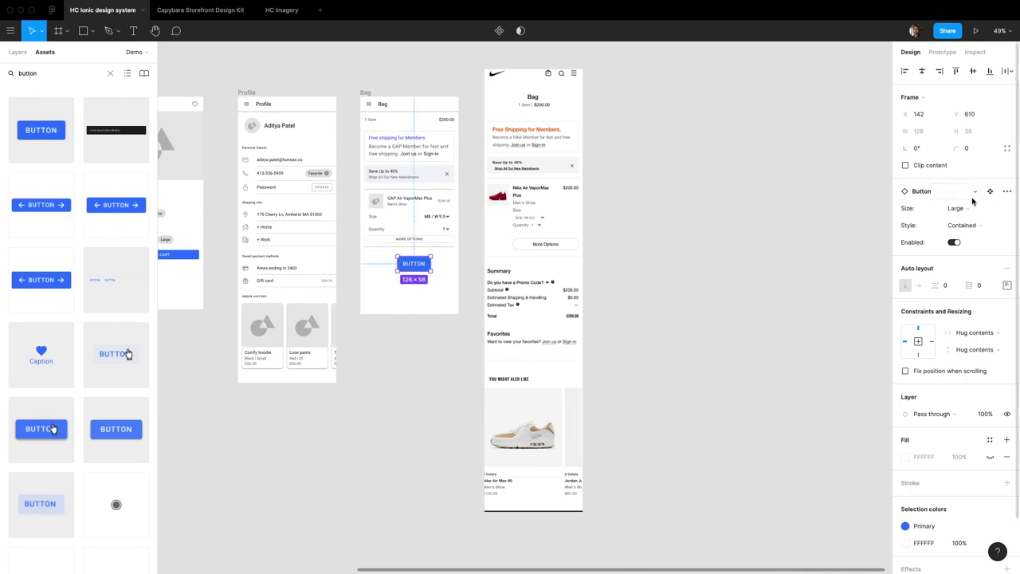
pyautogui.click(922, 71)
# - Label the button CHECKOUT and set its inner layer to Fill container
pyautogui.click(18, 52)
pyautogui.doubleClick(410, 263)
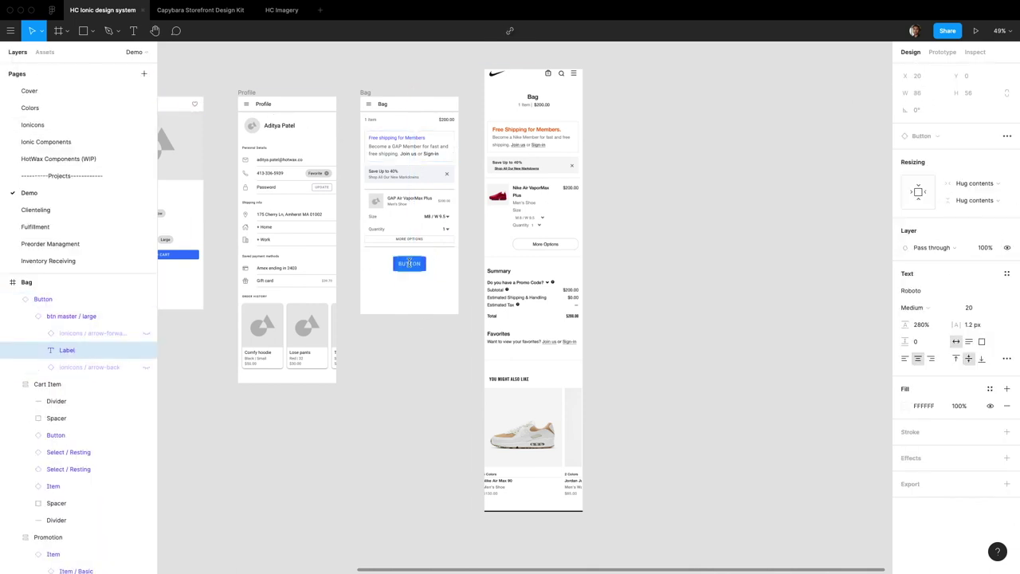
pyautogui.press('Escape')
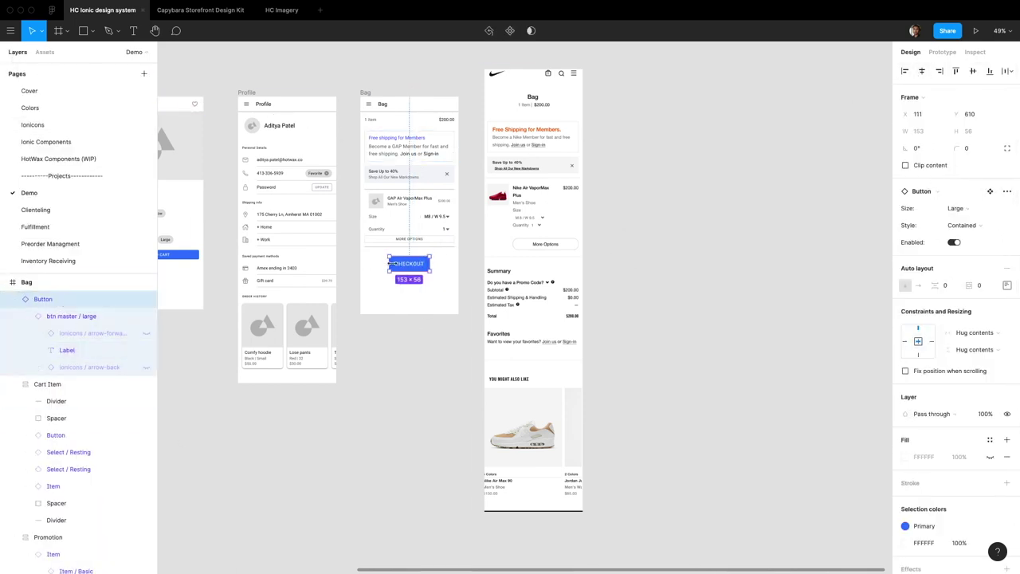
pyautogui.click(409, 307)
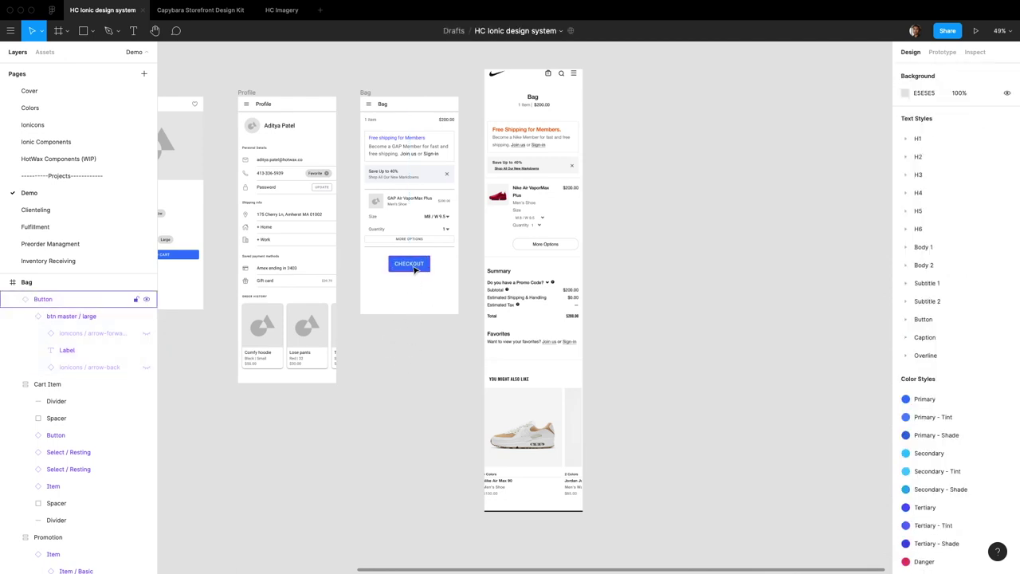
pyautogui.click(413, 270)
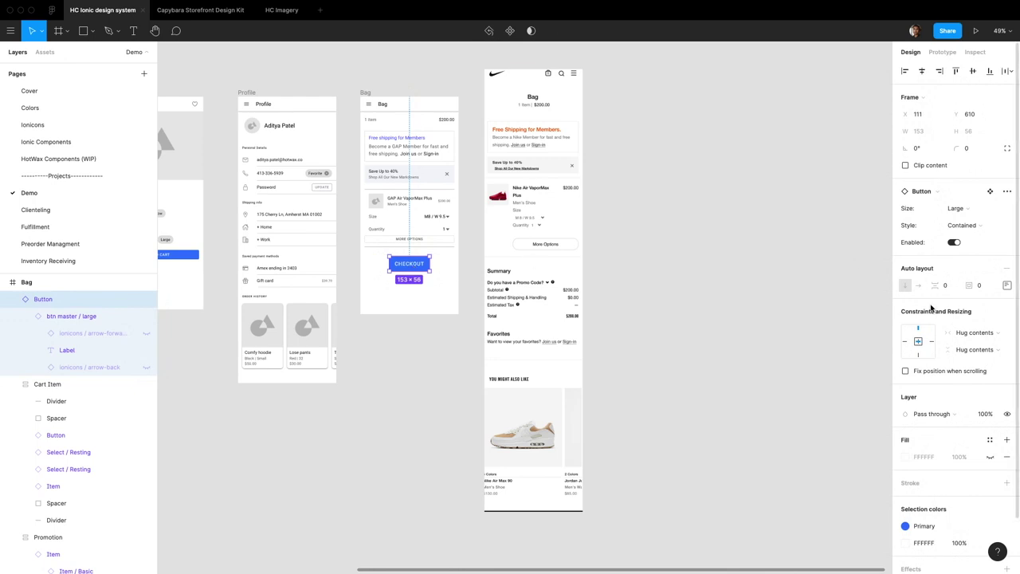
pyautogui.press('Return')
pyautogui.click(980, 259)
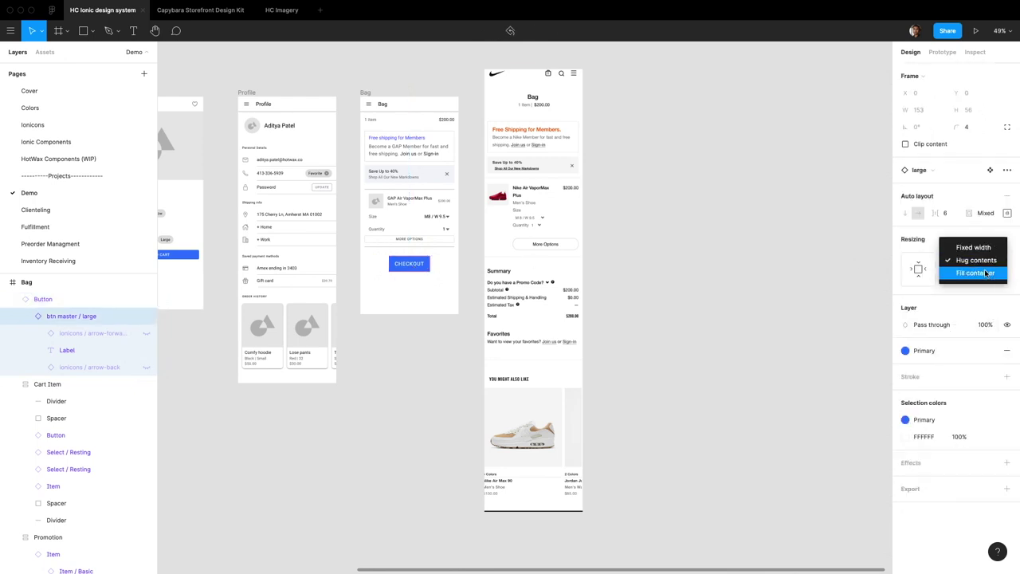
pyautogui.click(982, 273)
# - Set the CHECKOUT button width to 343, centre it, and move it lower in the frame
pyautogui.click(80, 299)
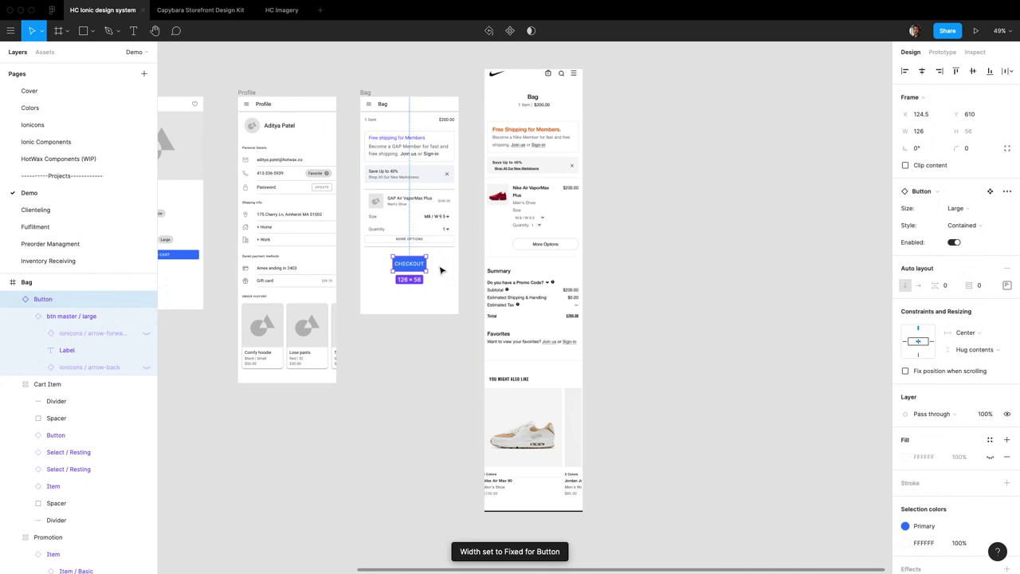
pyautogui.click(927, 134)
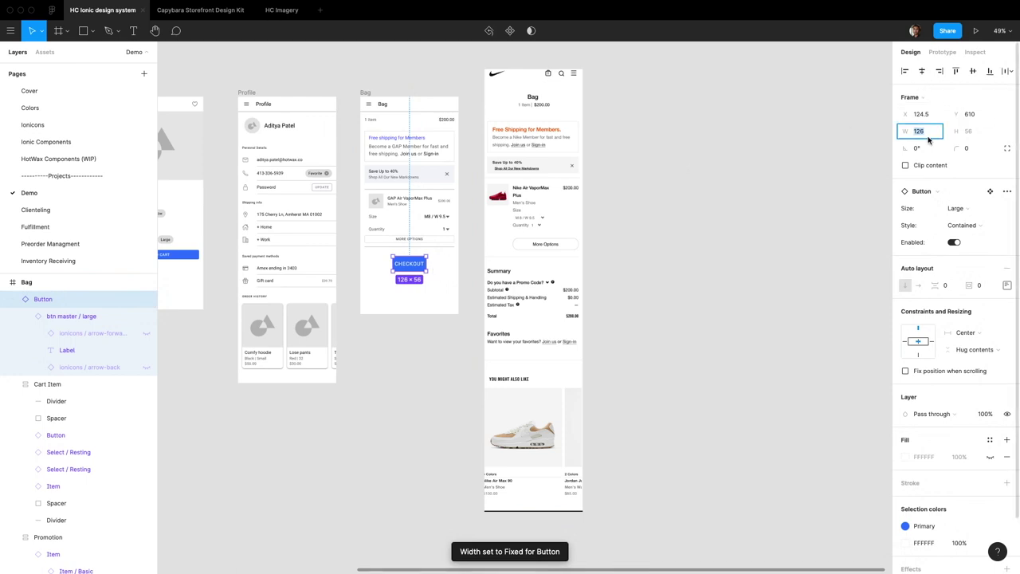
pyautogui.write('343')
pyautogui.click(922, 70)
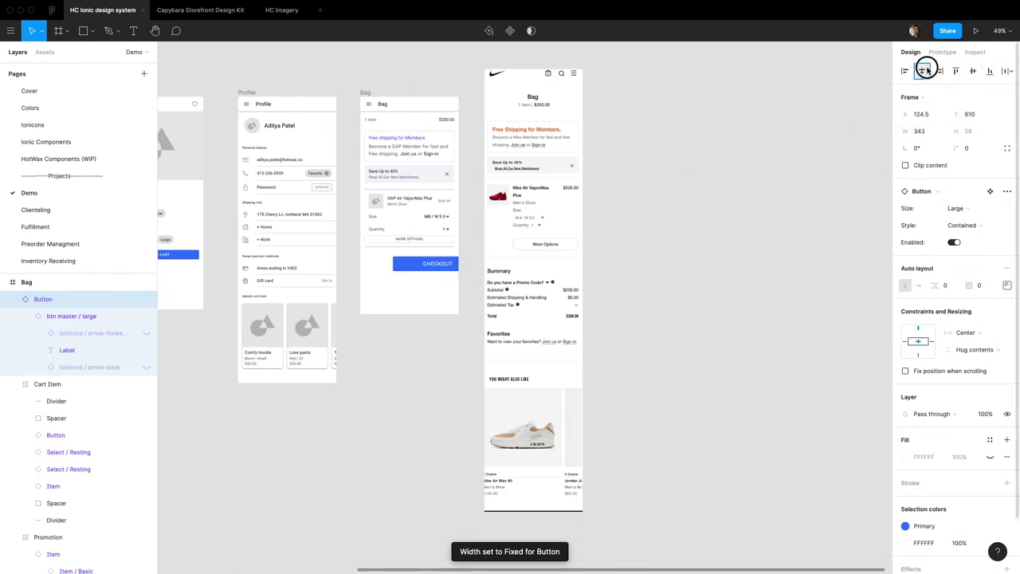
pyautogui.click(668, 219)
pyautogui.moveTo(415, 263); pyautogui.dragTo(412, 298)
# - Alt-drag a copy of the cart item beneath the original and move CHECKOUT below it
pyautogui.click(414, 209)
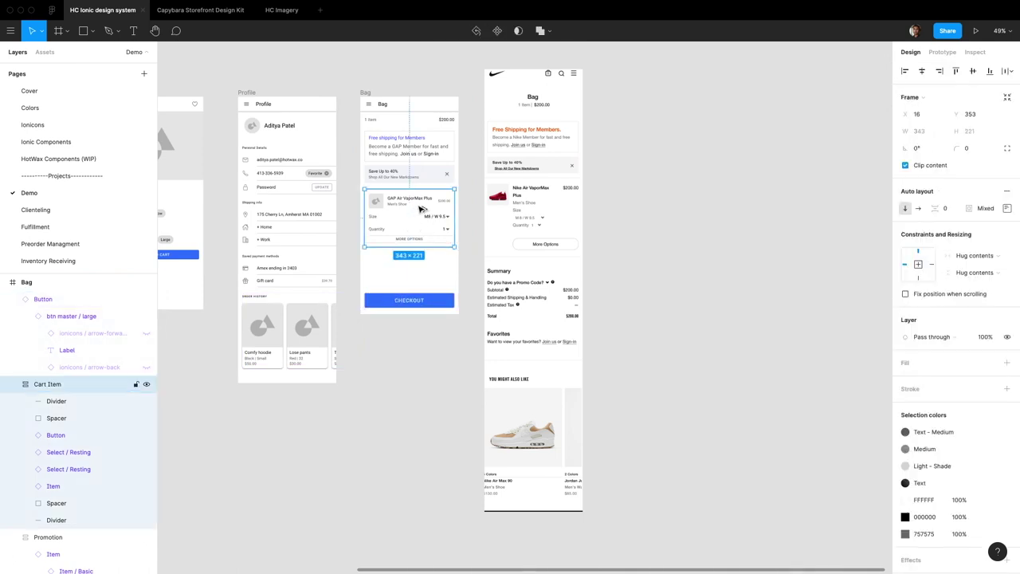
pyautogui.moveTo(415, 209); pyautogui.dragTo(412, 266)
pyautogui.click(426, 302)
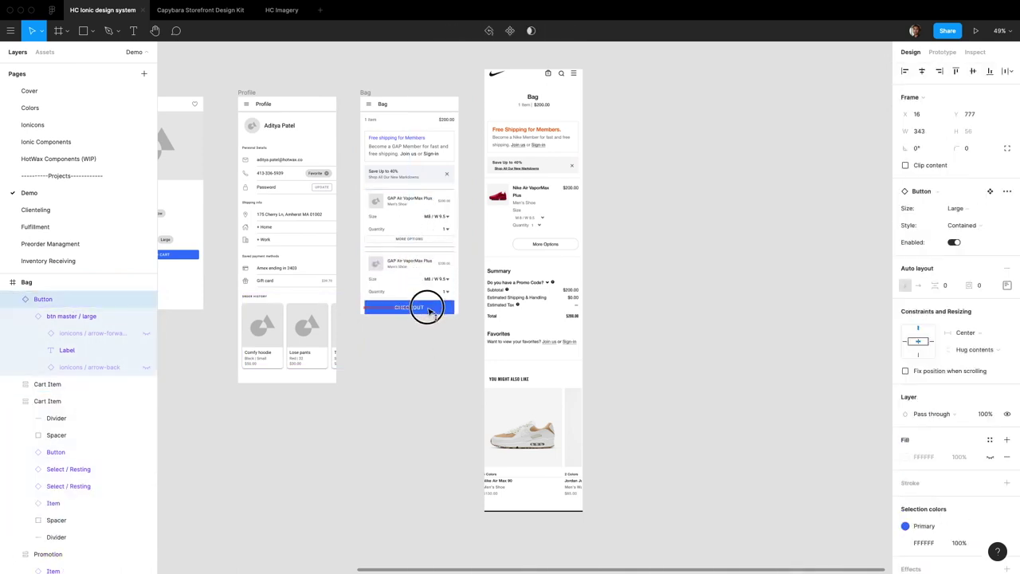
pyautogui.moveTo(425, 303); pyautogui.dragTo(411, 324)
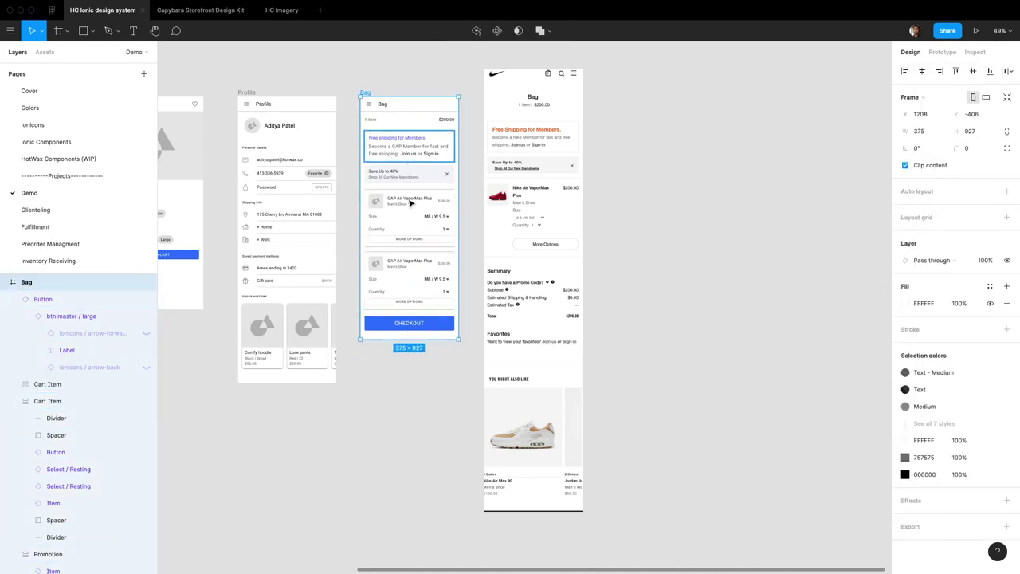
pyautogui.scroll(5, 412, 232)
pyautogui.scroll(-3, 391, 220)
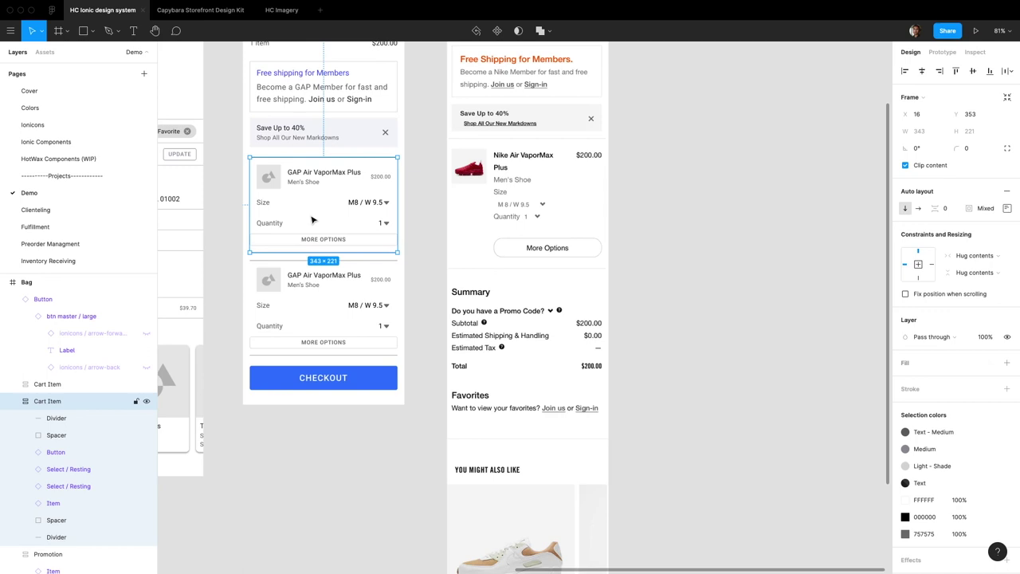
# - Nudge the second cart item and CHECKOUT button up together to close the gap
pyautogui.moveTo(448, 373); pyautogui.dragTo(354, 320)
pyautogui.press('Escape')
pyautogui.moveTo(403, 379); pyautogui.dragTo(335, 259)
pyautogui.press('alt')
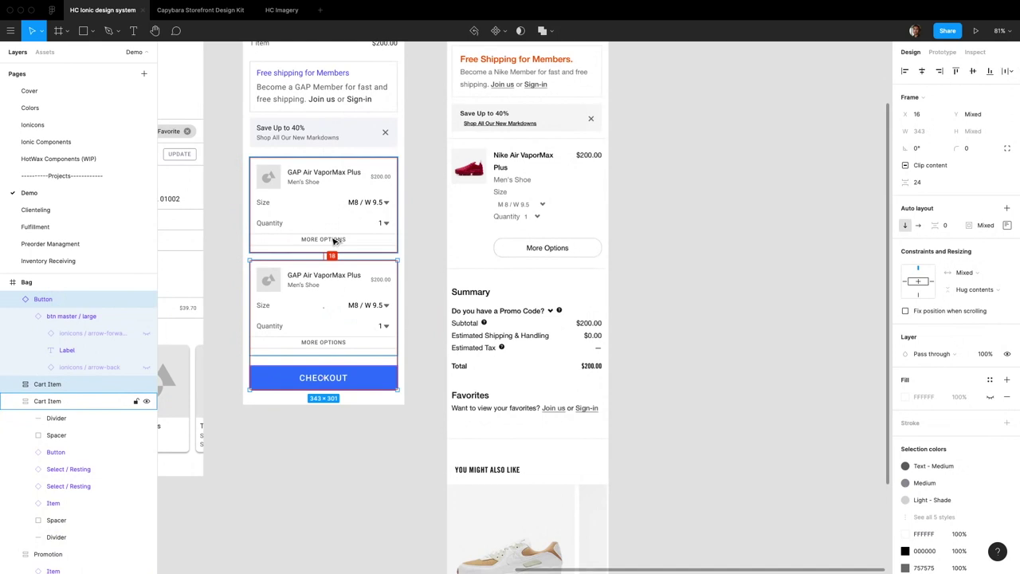
pyautogui.hotkey('shift', 'Up')
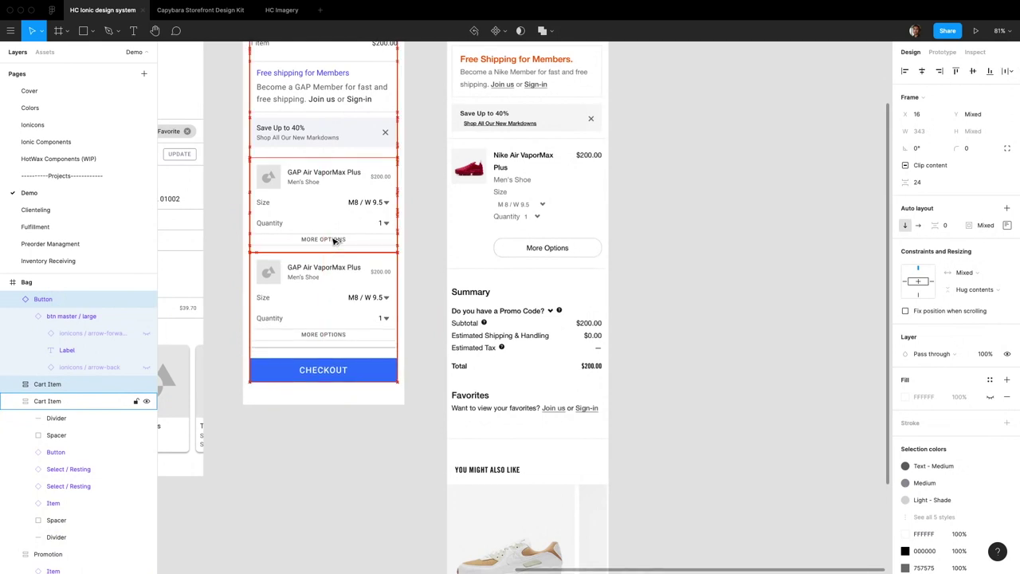
pyautogui.click(447, 239)
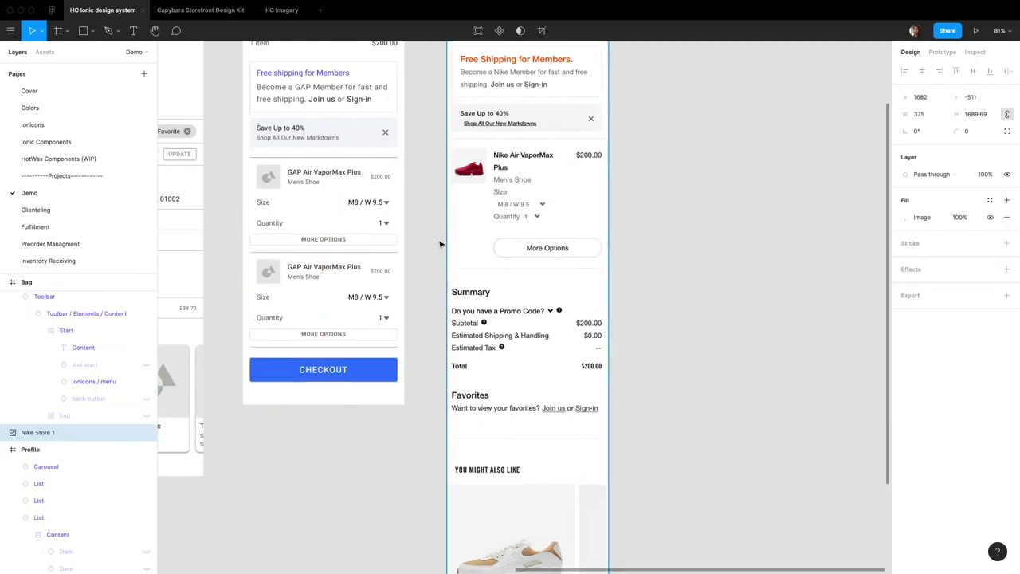
pyautogui.click(439, 243)
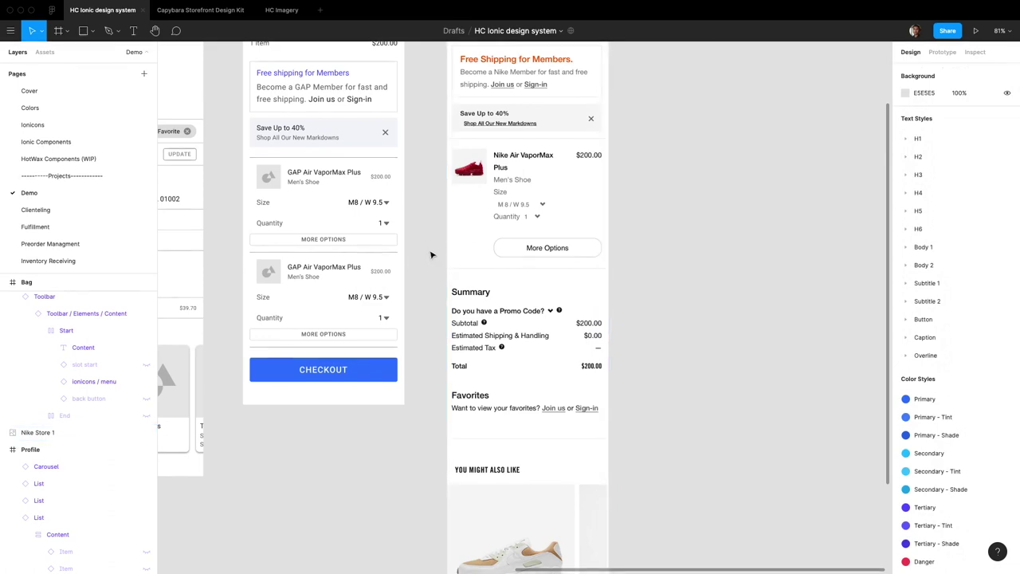
pyautogui.scroll(-5, 431, 254)
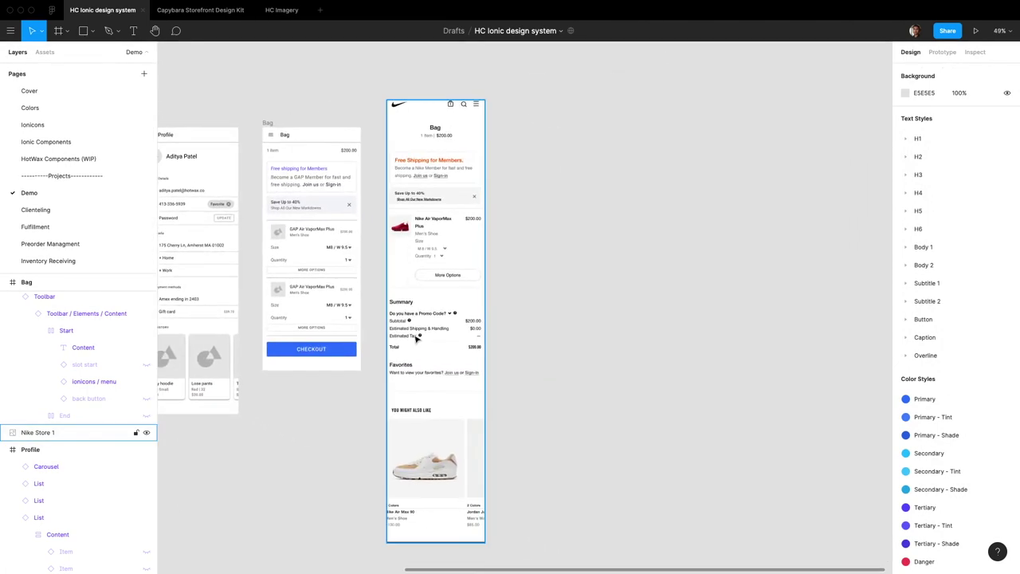
pyautogui.scroll(5, 505, 254)
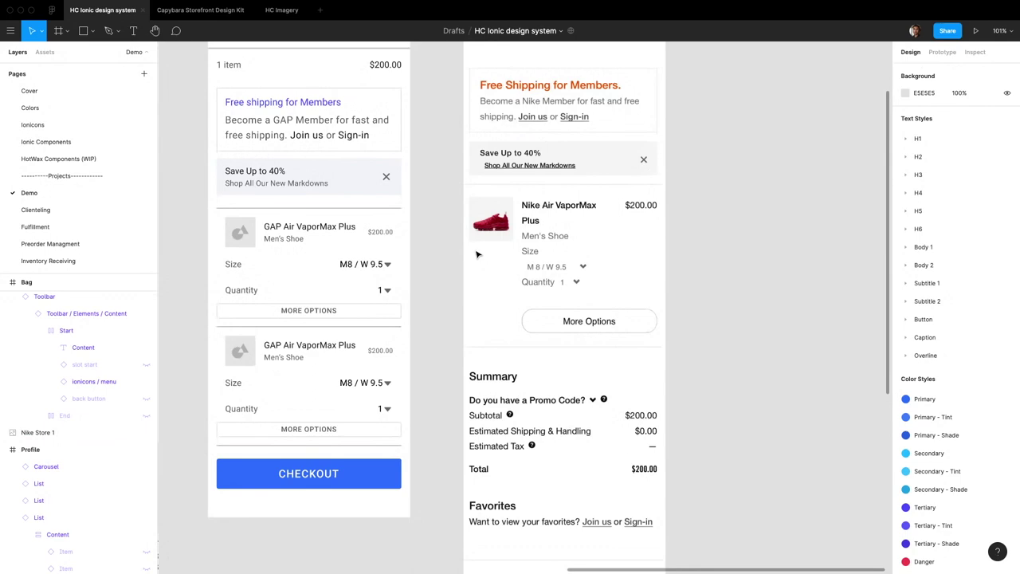
pyautogui.scroll(2, 476, 255)
pyautogui.hscroll(-2, 477, 254)
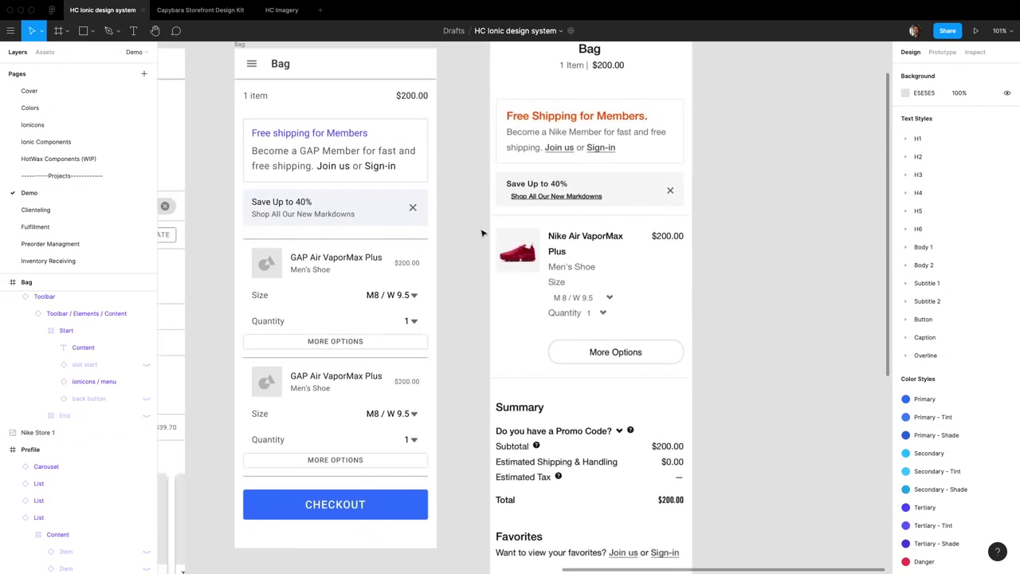
pyautogui.scroll(-1, 481, 233)
pyautogui.hscroll(1, 481, 233)
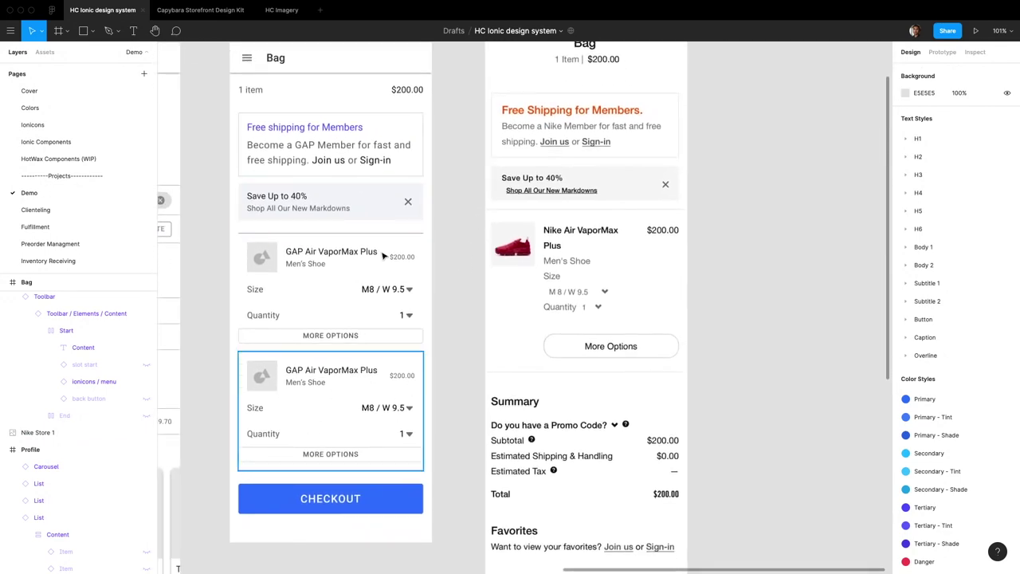